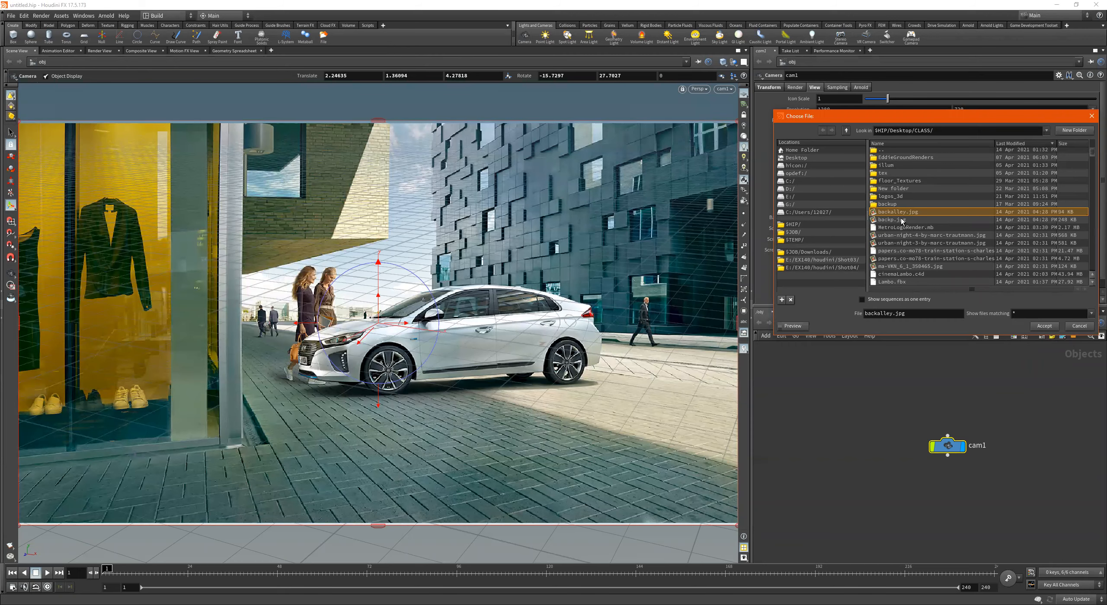
Set cam1's background image to backplate-2.jpg from the Desktop/CLASS folder.
left_click(901, 213)
key("Return")
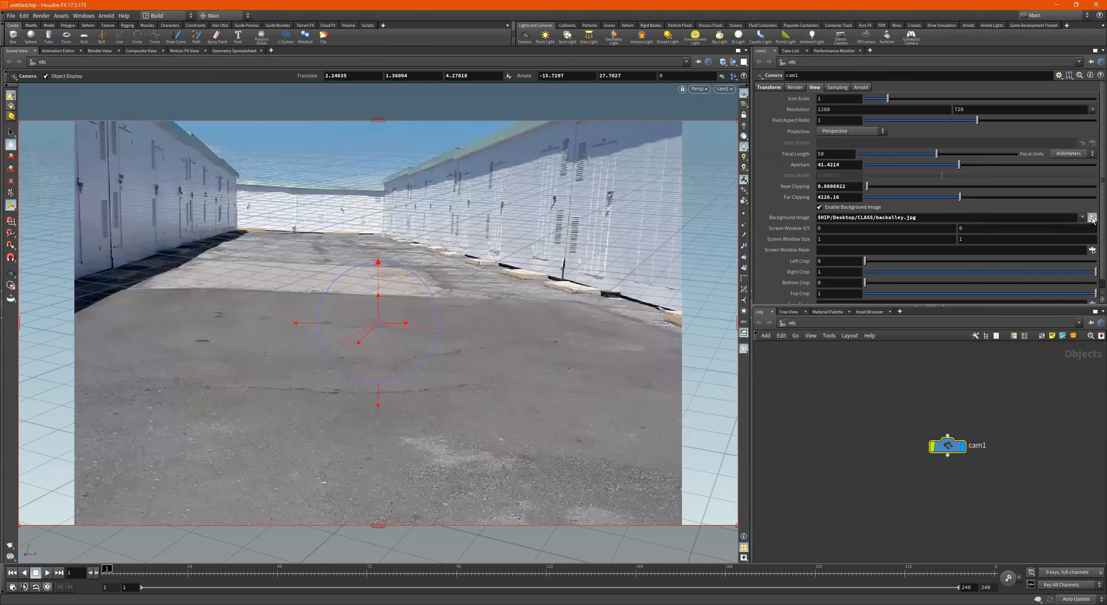
left_click(1092, 218)
scroll(915, 243, "down", 6)
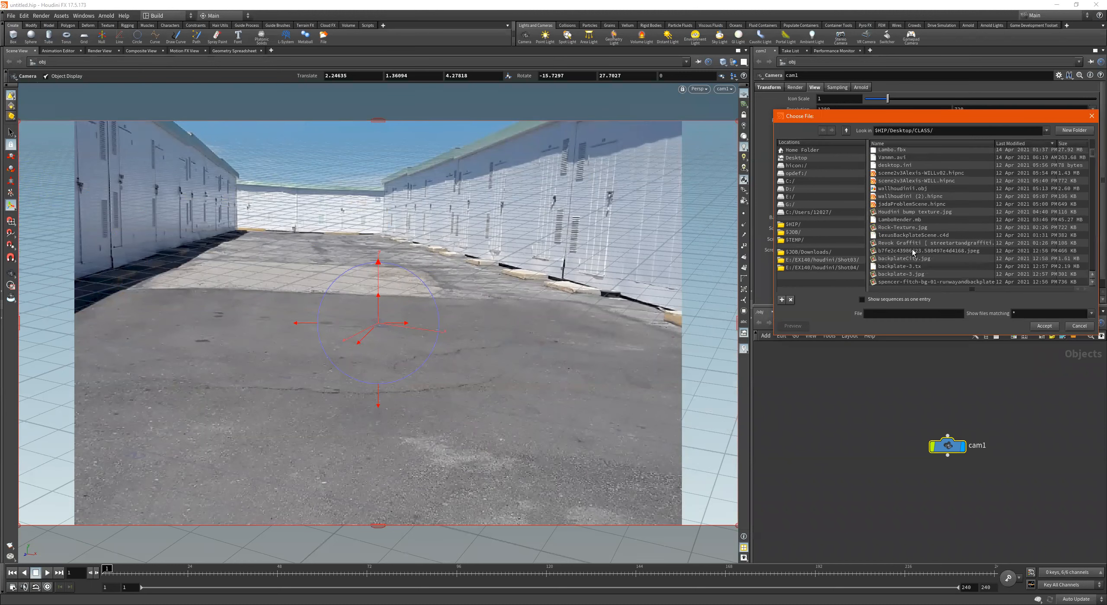
left_click(1091, 115)
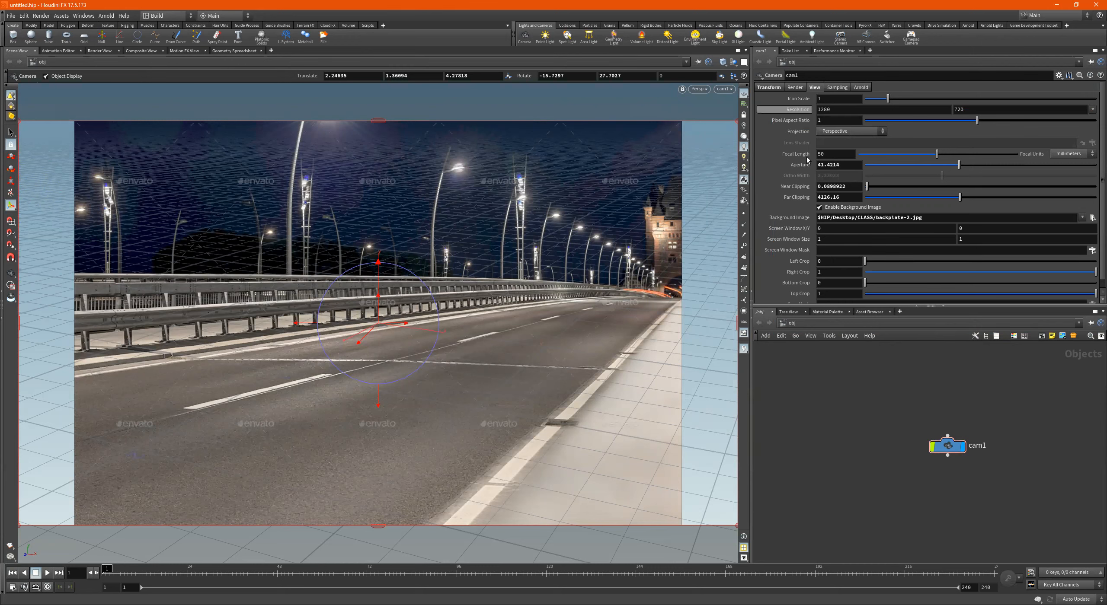
Look through cam1 again and lock the camera to the viewport navigation.
left_click(743, 116)
left_click_drag(666, 176, 709, 132)
left_click(743, 115)
left_click_drag(562, 242, 578, 235)
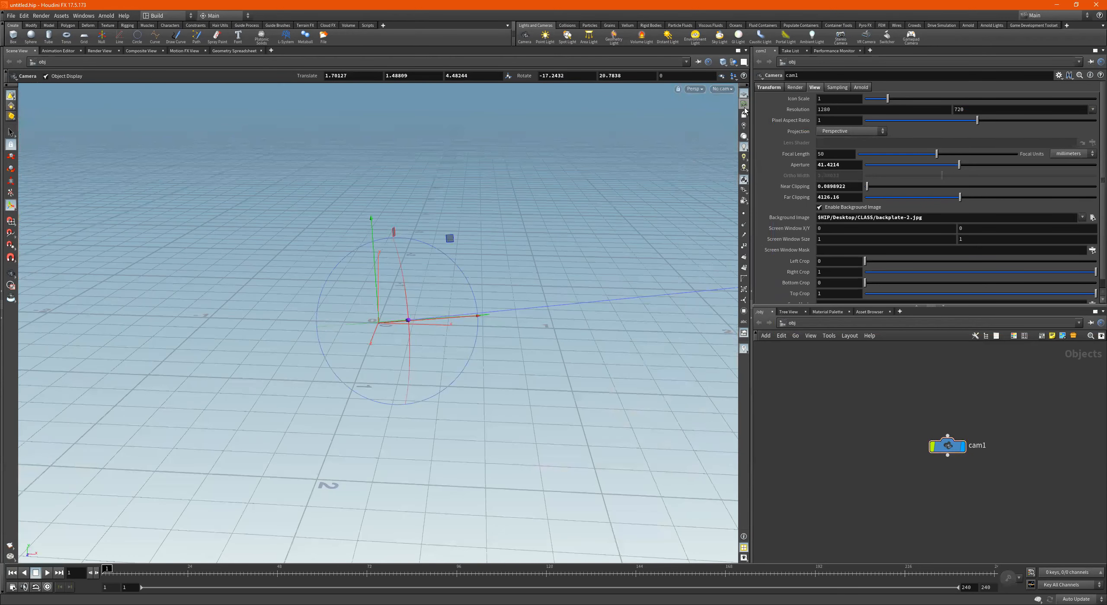
left_click(722, 89)
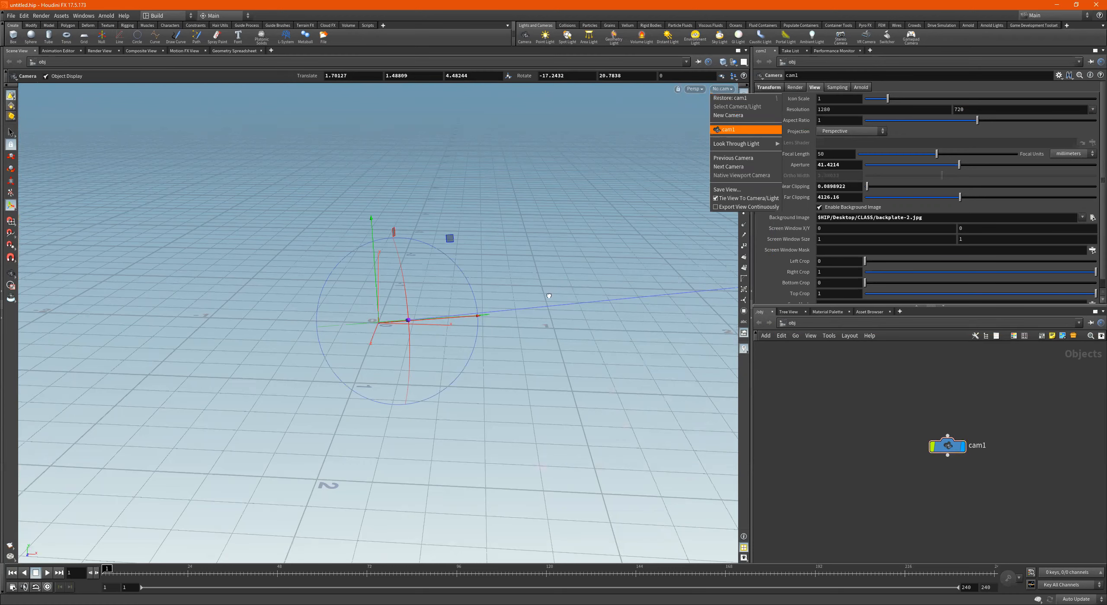
left_click(729, 129)
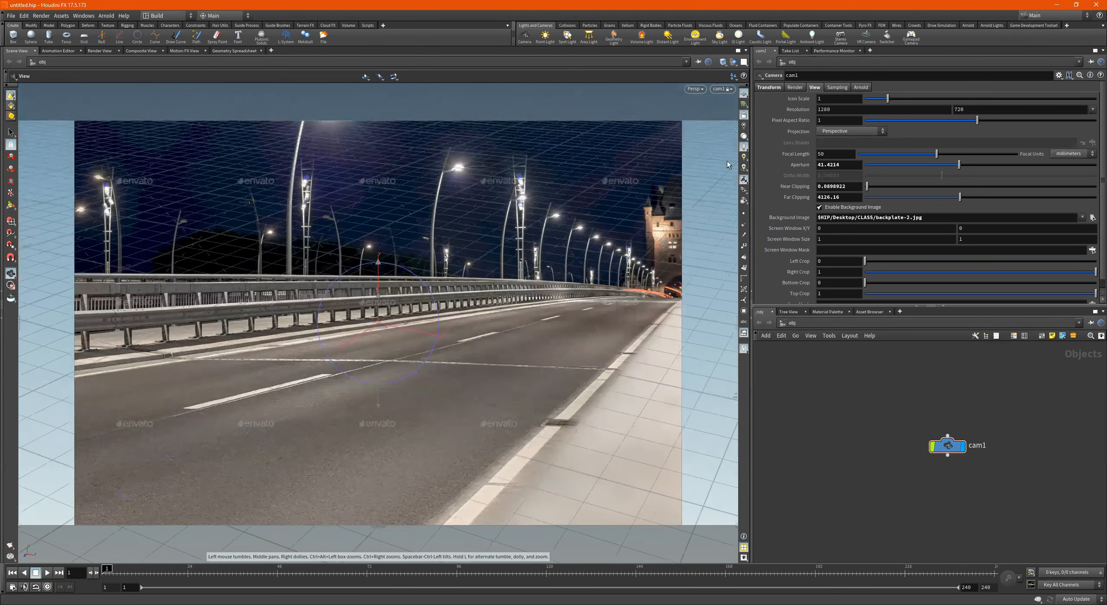
left_click(743, 115)
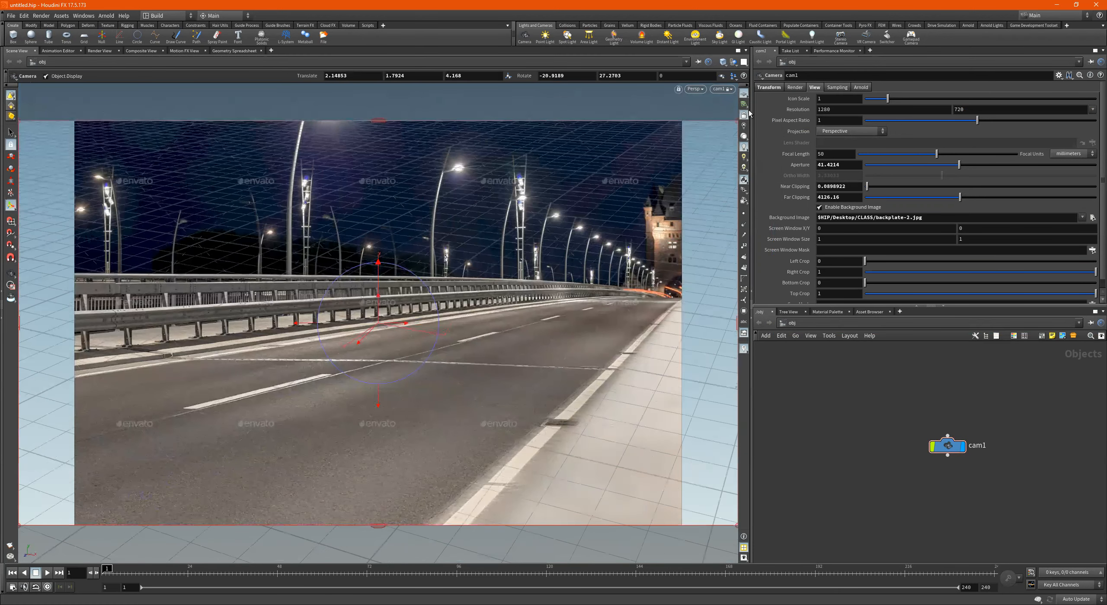
Create a polygon grid at the origin and reposition cam1 so the grid lies on the road of the backplate.
left_click(84, 38)
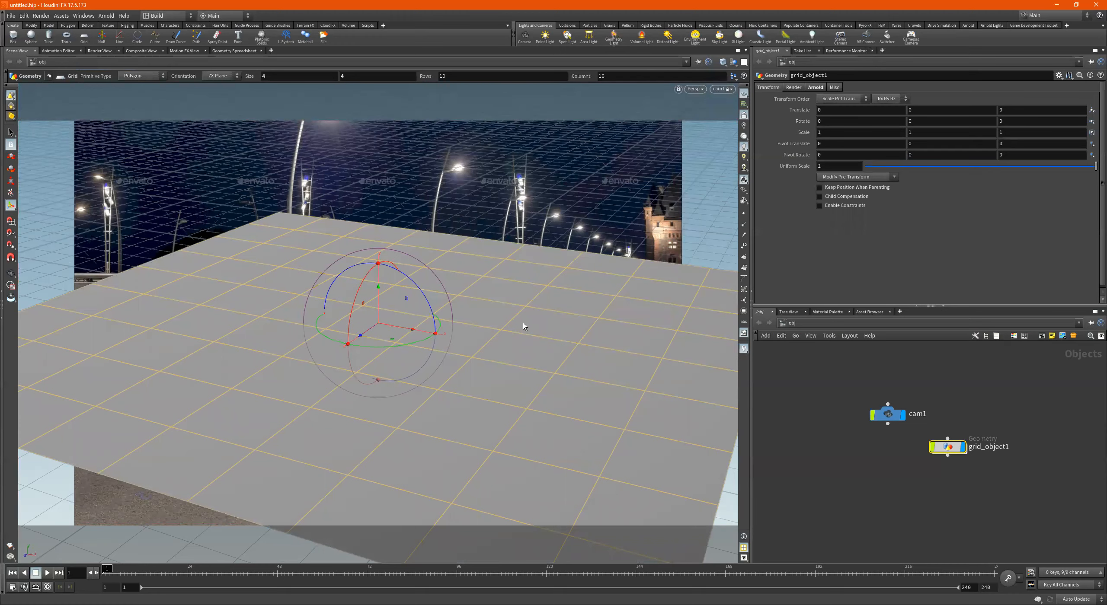
key("Escape")
left_click_drag(440, 324, 389, 340)
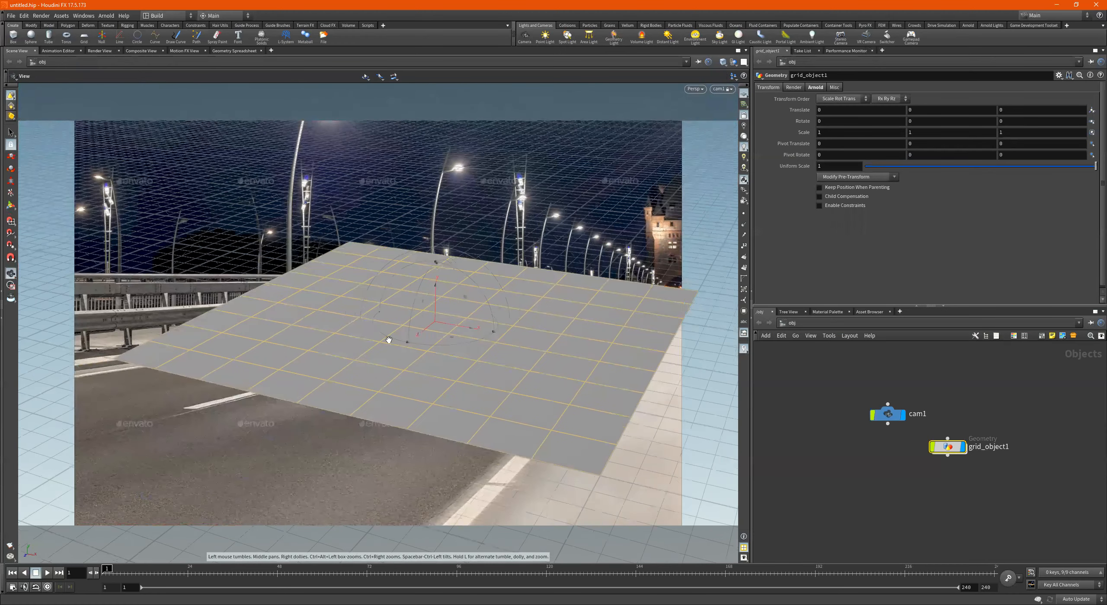
left_click_drag(343, 312, 408, 320)
left_click_drag(437, 360, 480, 409)
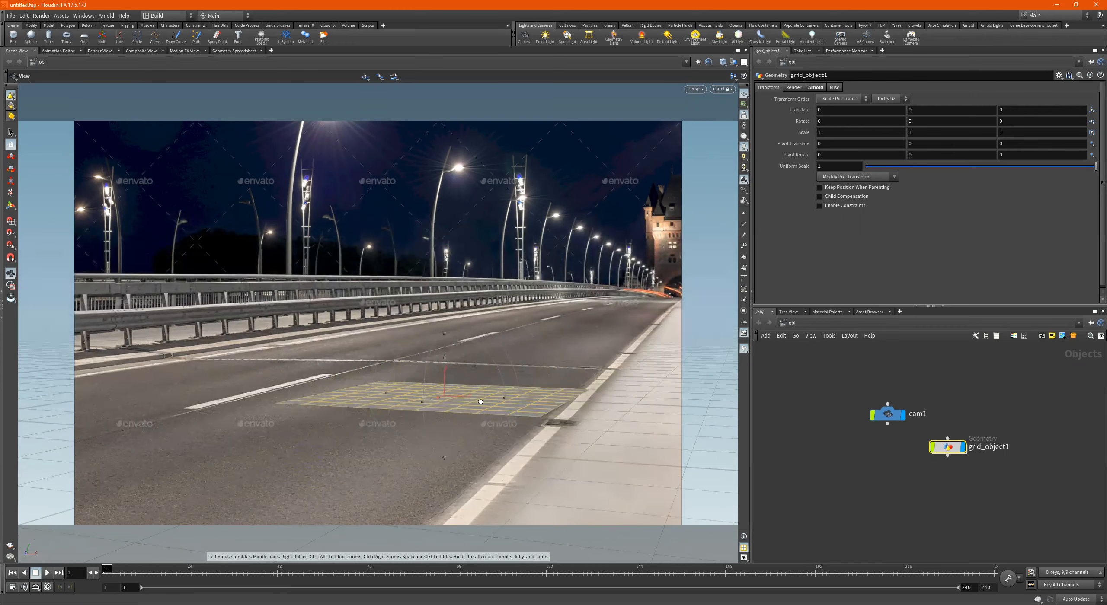
Fine-tune cam1's position and angle until the grid's edges follow the road markings and kerb in the backplate.
mouse_move(474, 407)
left_mouse_down()
mouse_move(427, 403)
mouse_move(481, 402)
left_mouse_up()
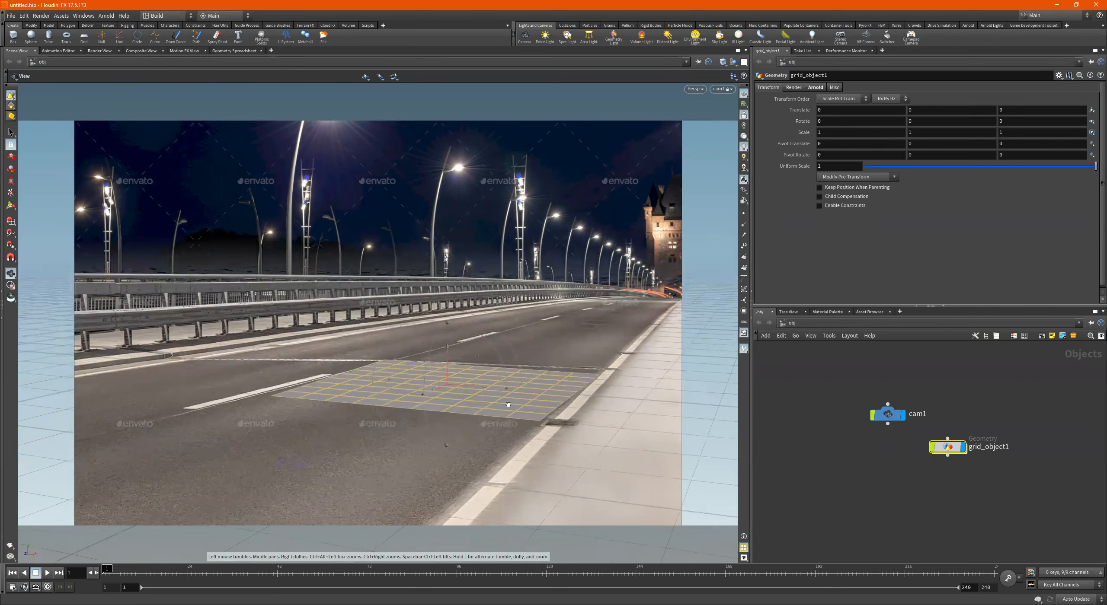
left_click_drag(470, 407, 502, 390)
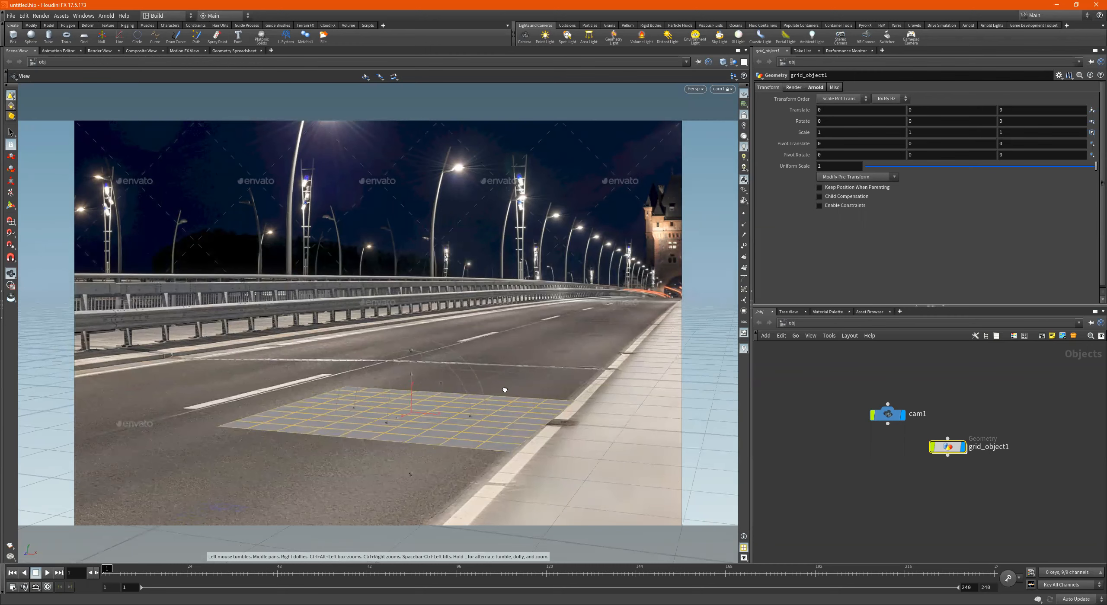
mouse_move(507, 391)
left_mouse_down()
mouse_move(517, 392)
mouse_move(504, 384)
left_mouse_up()
right_click_drag(503, 384, 537, 381)
left_click_drag(538, 379, 506, 355)
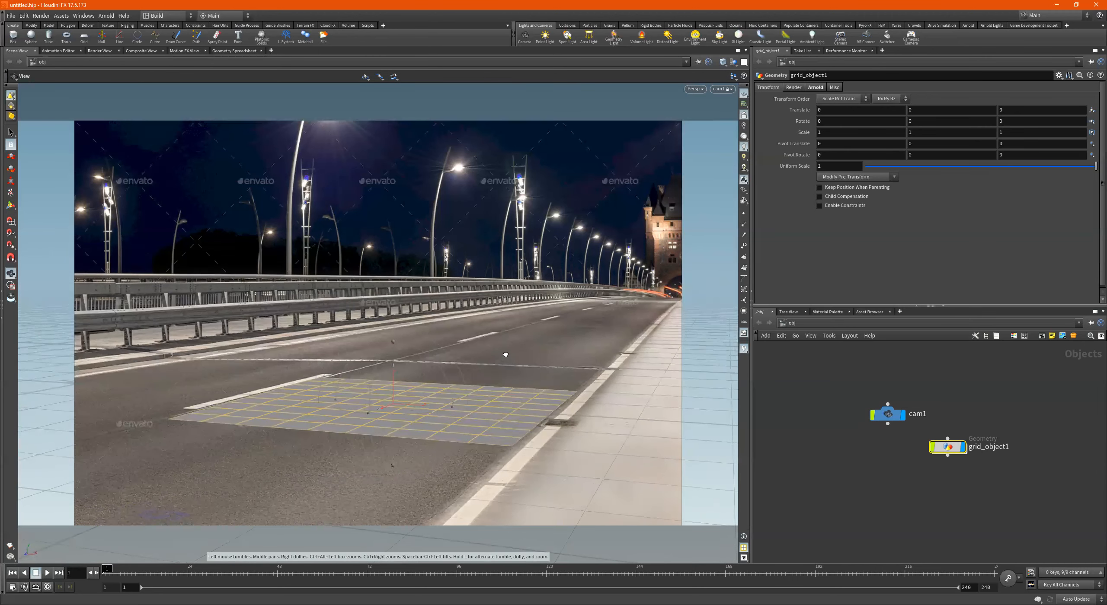
left_click_drag(506, 354, 510, 351)
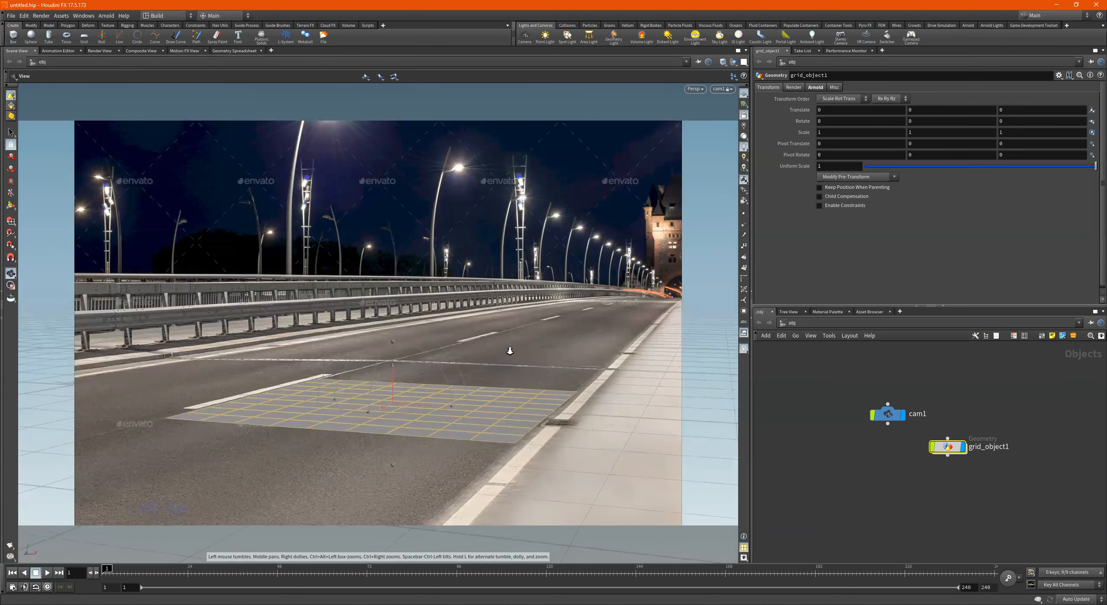
key("Return")
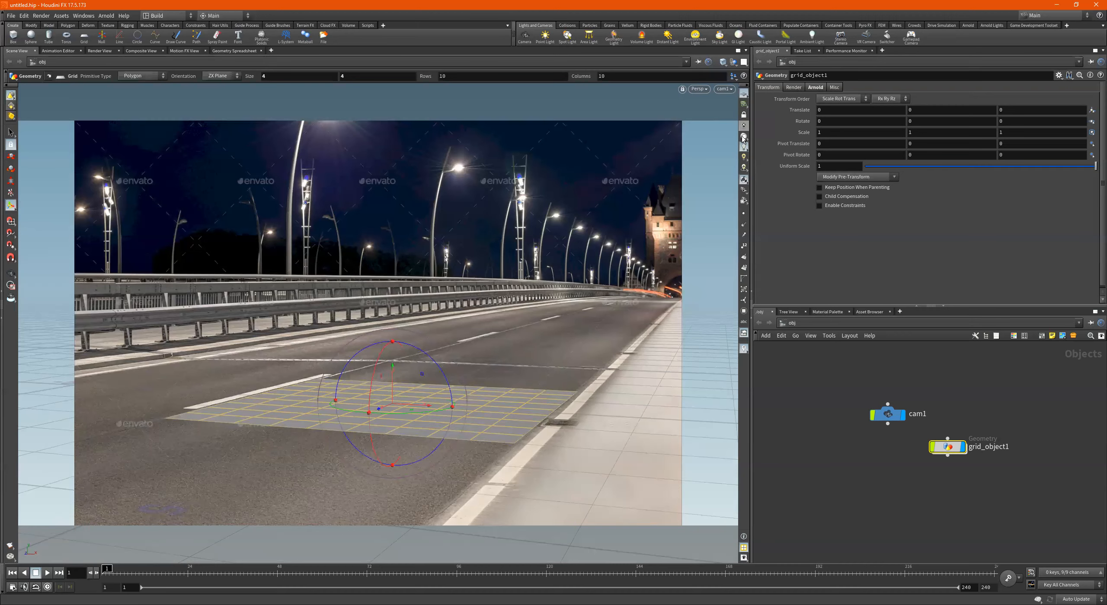
Leave the cam1 view and lock cam1's Translate and Rotate parameters.
key("Escape")
left_click_drag(564, 312, 462, 332)
left_click(888, 414)
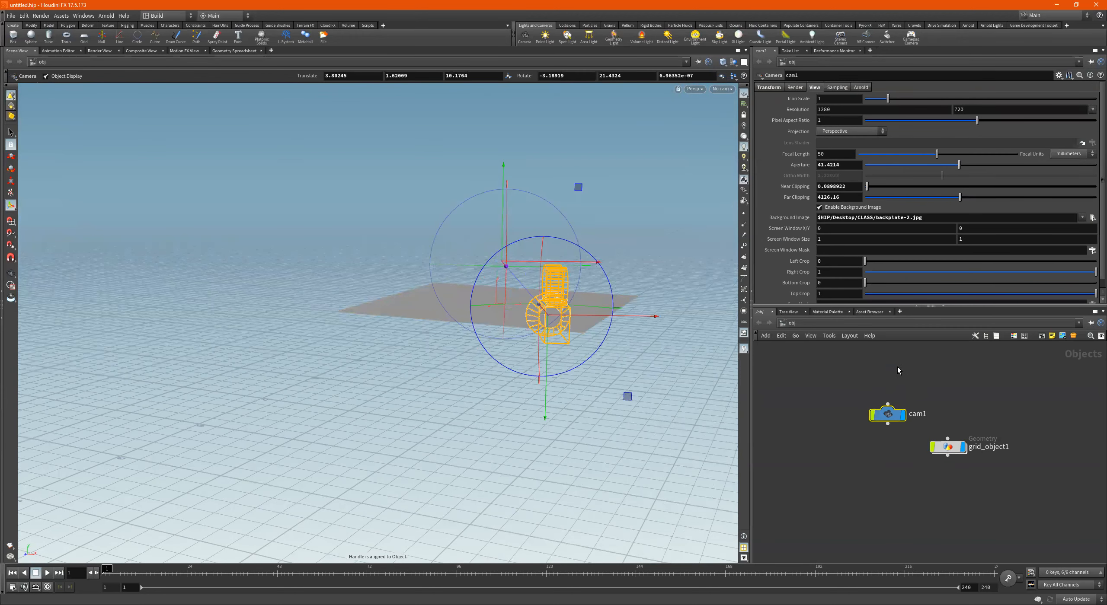
left_click(768, 87)
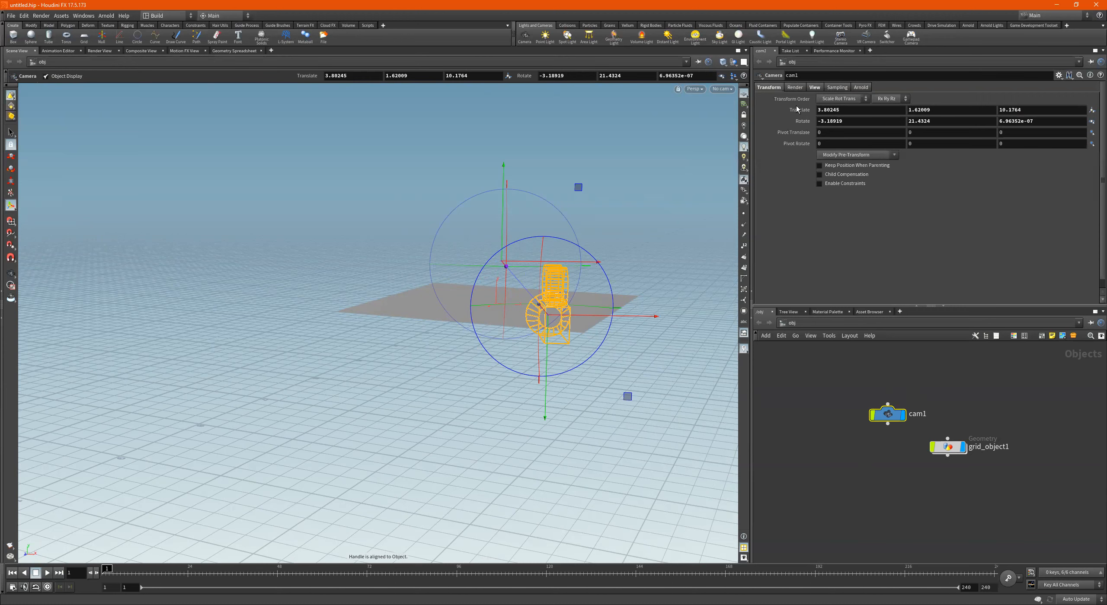
right_click(796, 108)
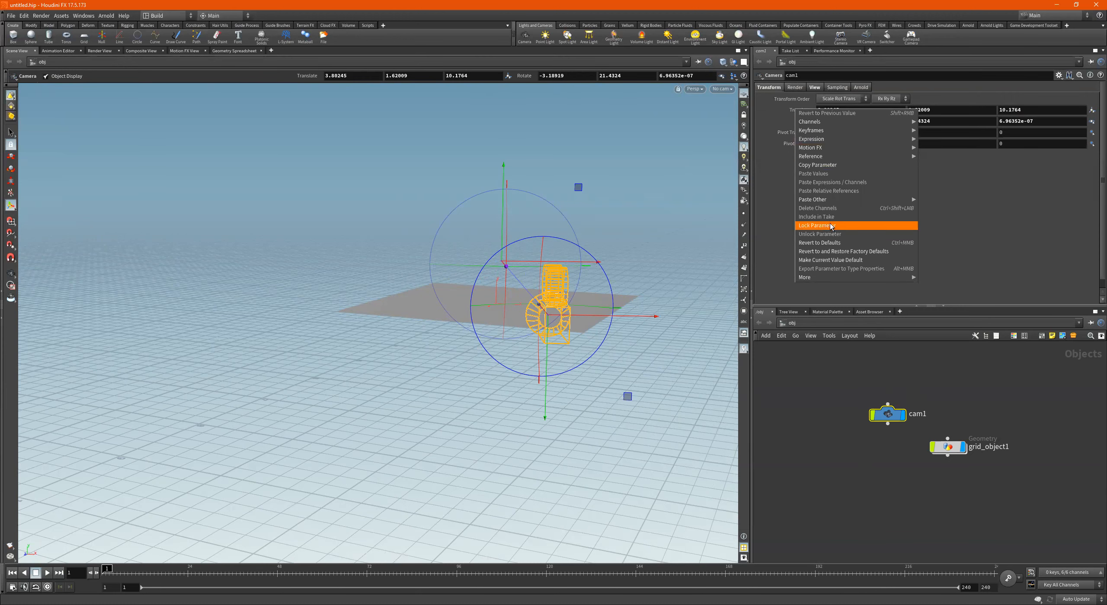
right_click(803, 122)
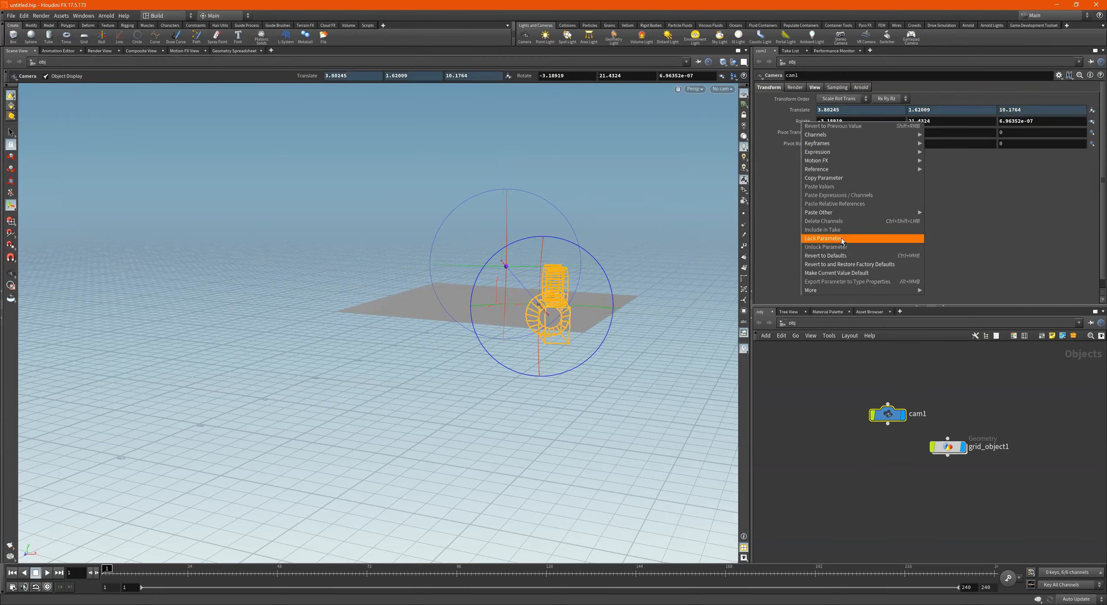
left_click(855, 239)
left_click_drag(636, 286, 674, 283, "alt")
key("Return")
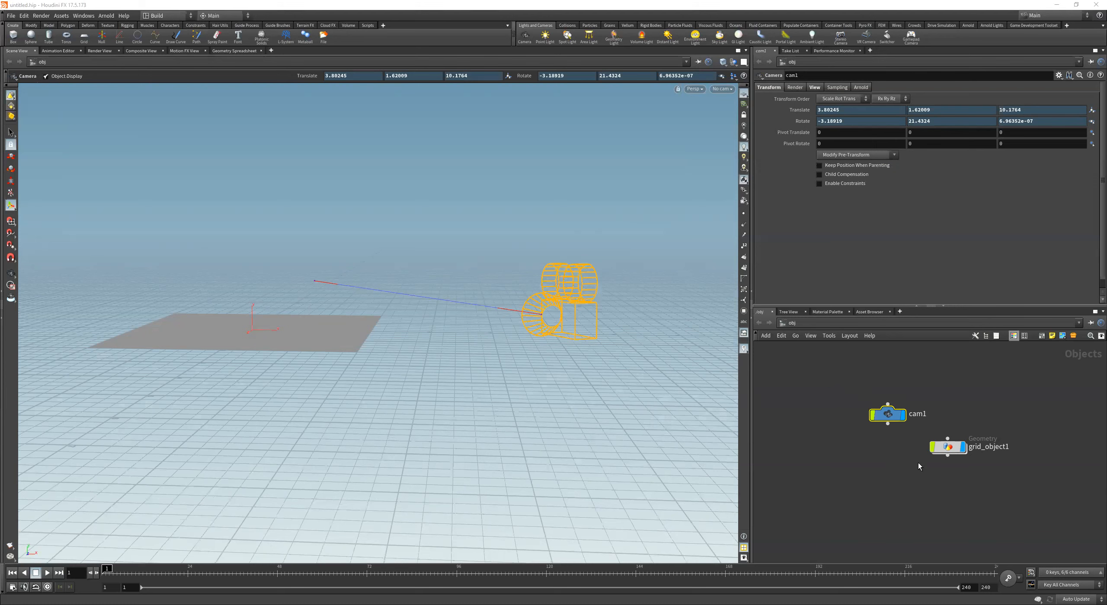
Add a File geometry object beside the grid in the object network and go inside it.
left_click_drag(938, 453, 914, 455)
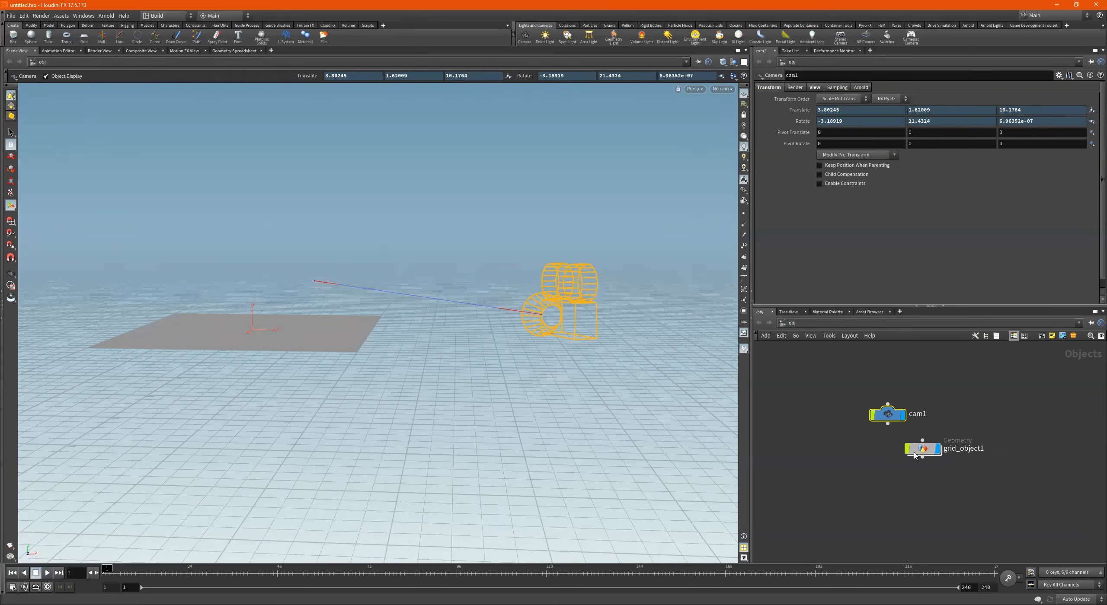
key("Tab")
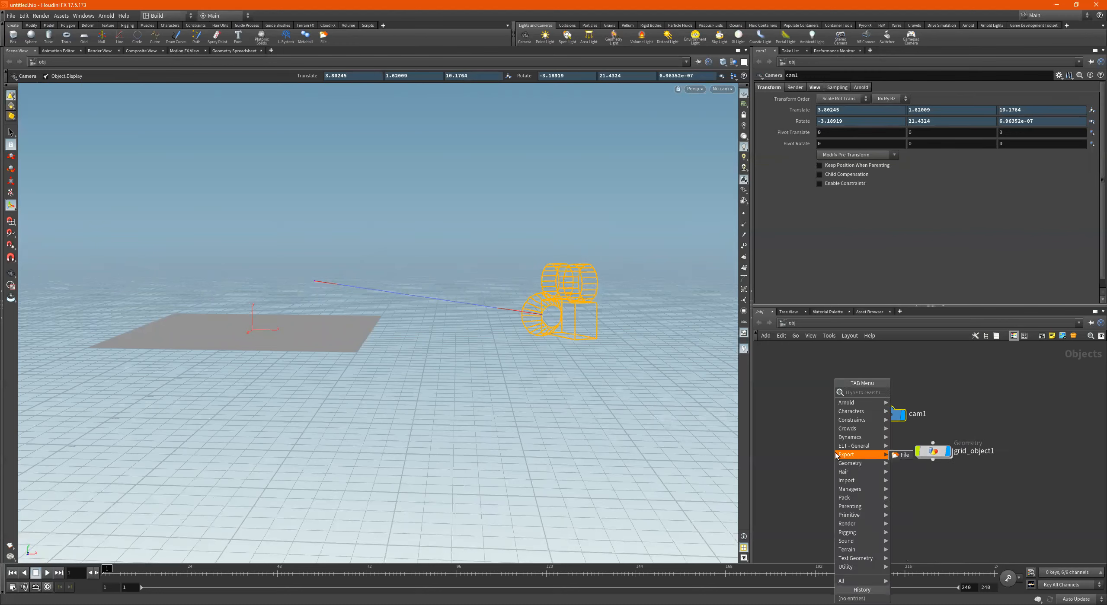
left_click(904, 454)
left_click(835, 452)
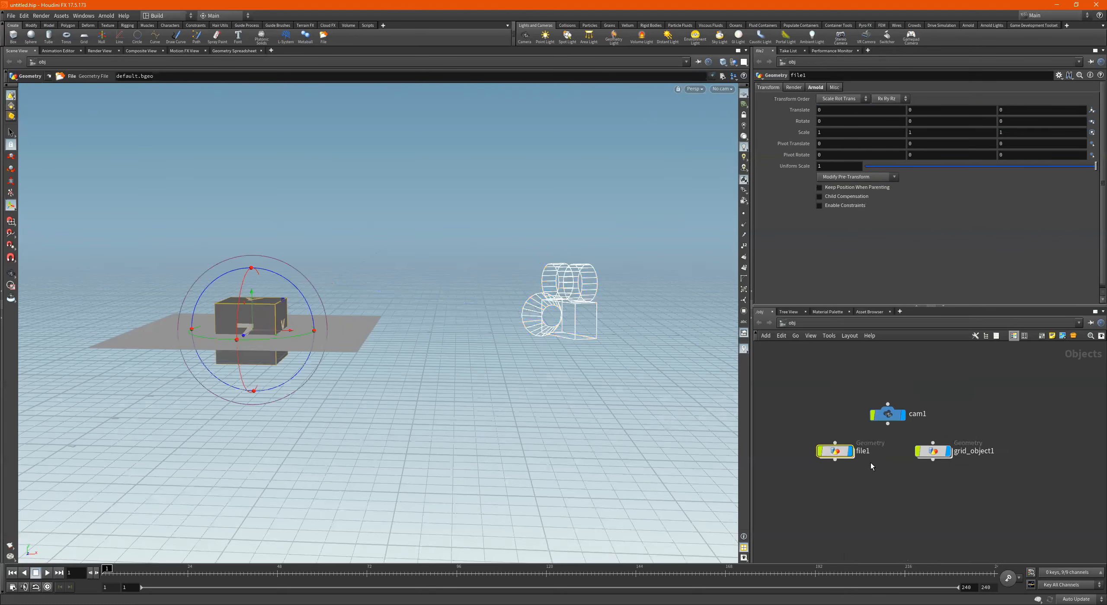
double_click(841, 454)
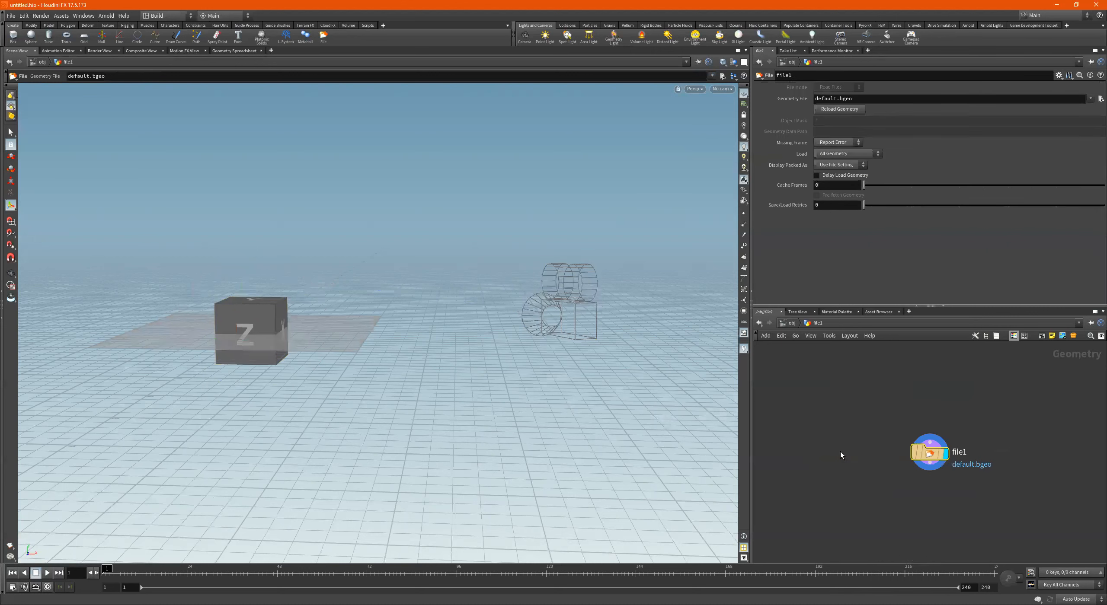
Load kombi_texture_challenge.fbx from the CLASS folder as the File node's geometry and inspect the van.
left_click(1101, 99)
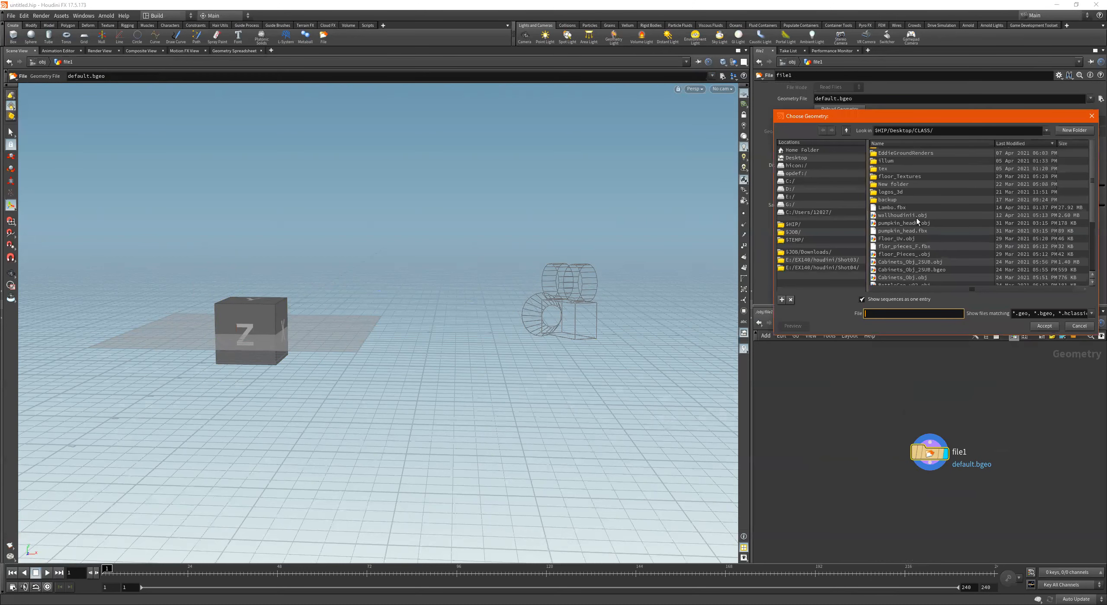
scroll(917, 221, "down", 3)
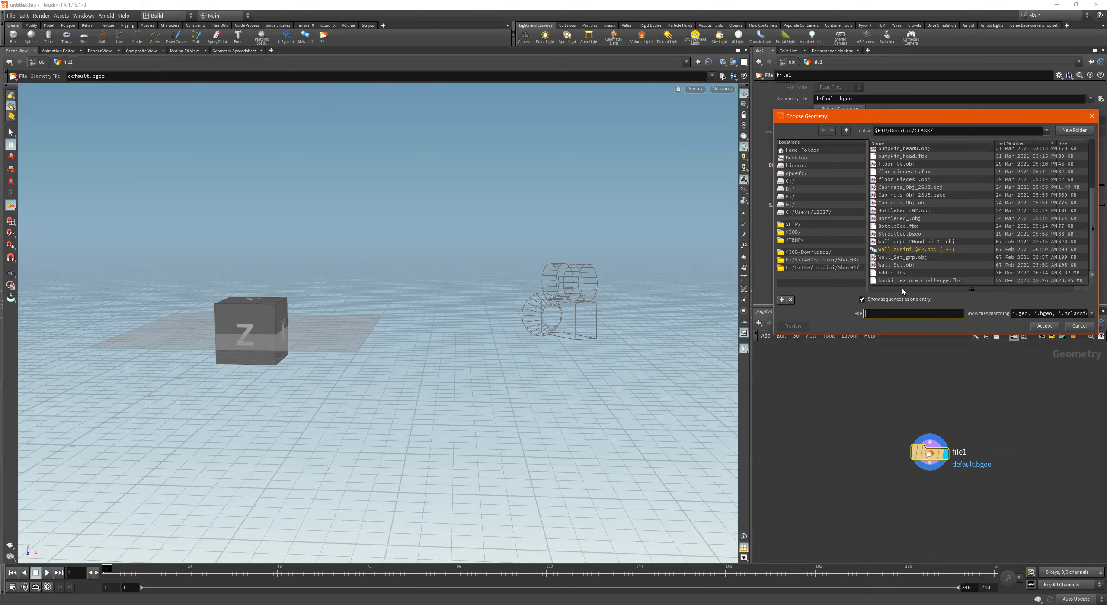
left_click(903, 281)
double_click(904, 281)
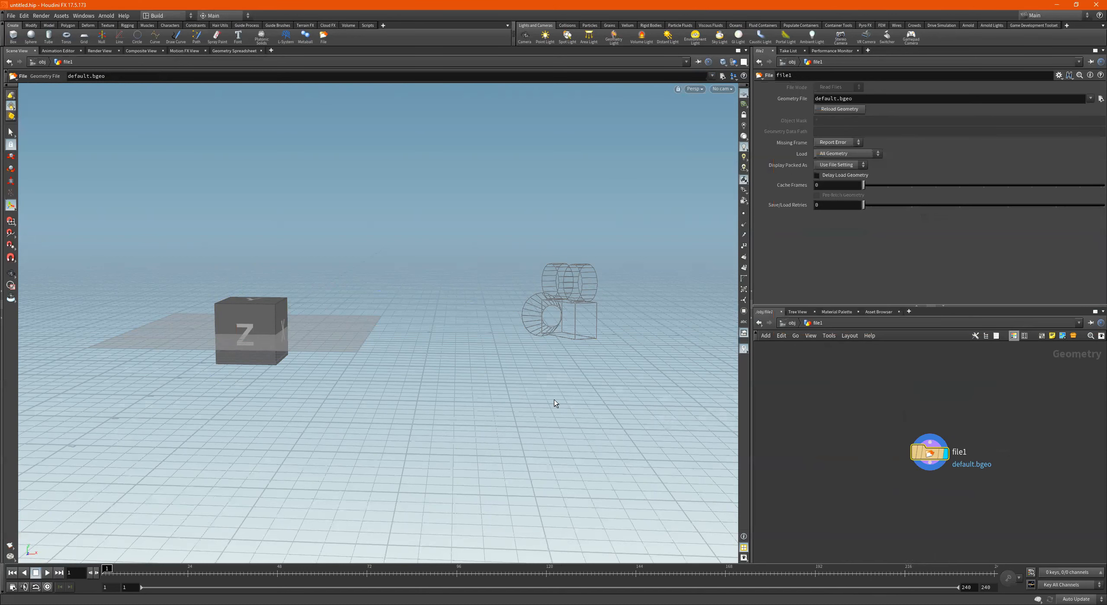
right_click_drag(413, 346, 106, 336, "alt")
left_click_drag(106, 336, 297, 313, "alt")
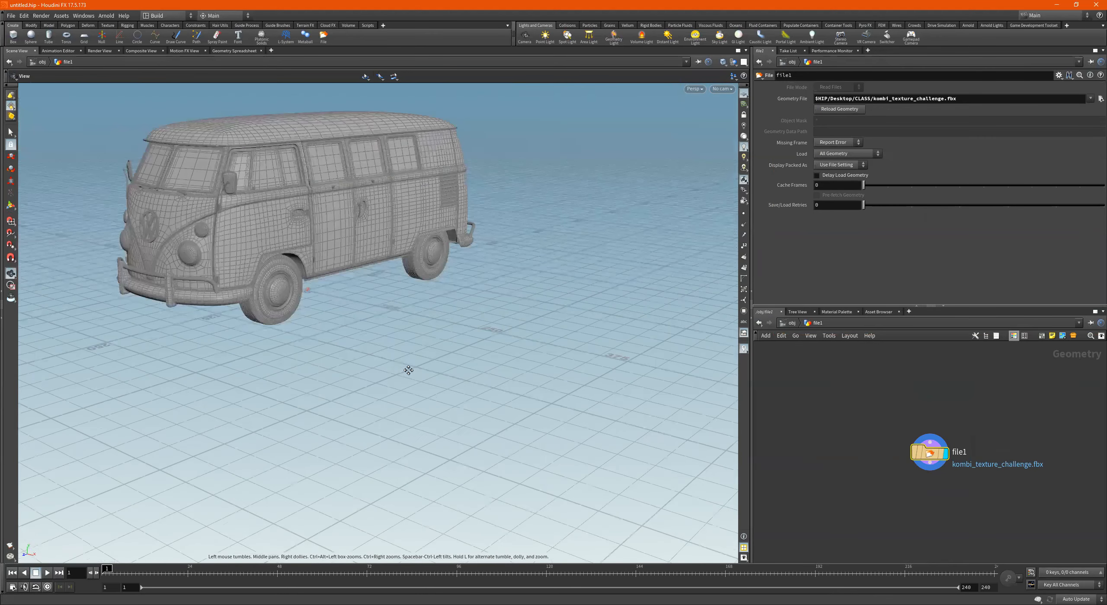
middle_click_drag(408, 370, 521, 437, "alt")
left_click_drag(450, 332, 454, 406, "alt")
right_click_drag(202, 465, 179, 471, "alt")
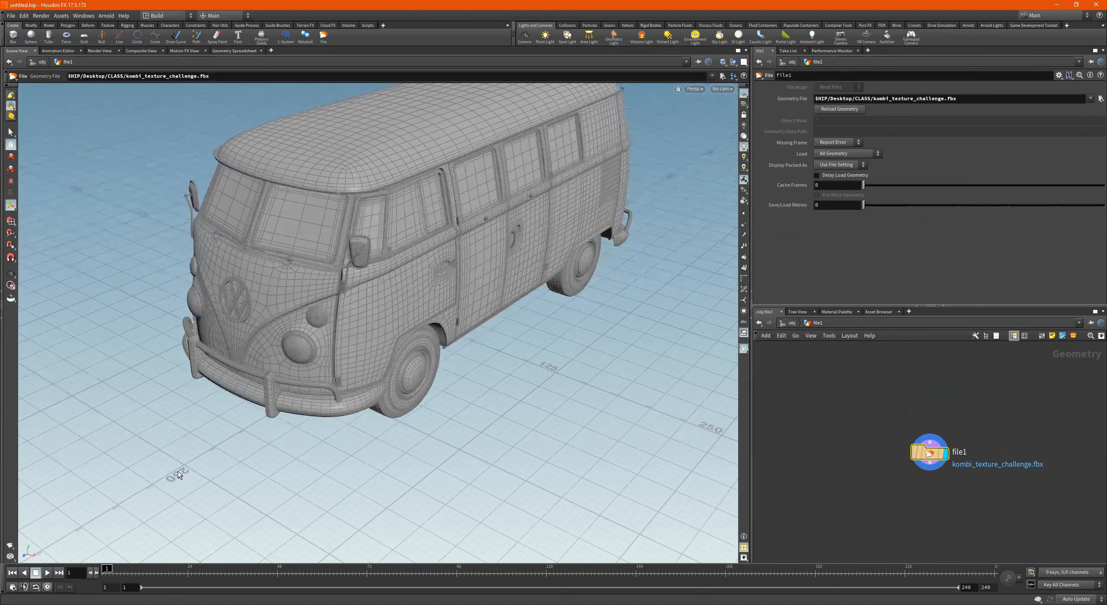
Add a Transform node below the van's File node, connect it and make it the displayed node.
middle_click_drag(914, 508, 885, 446)
key("Tab")
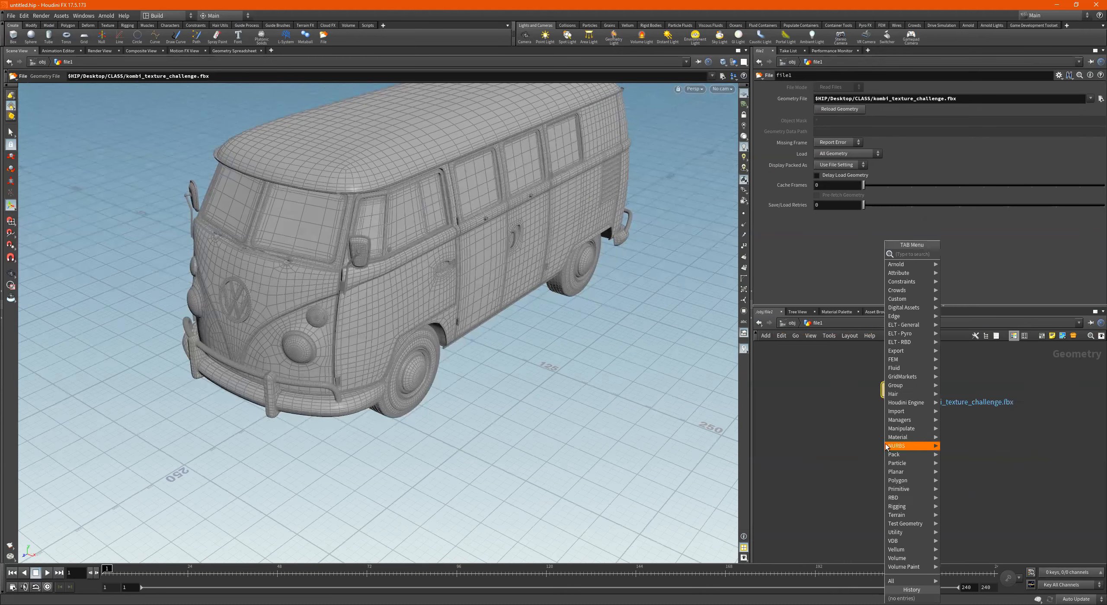
type("trans")
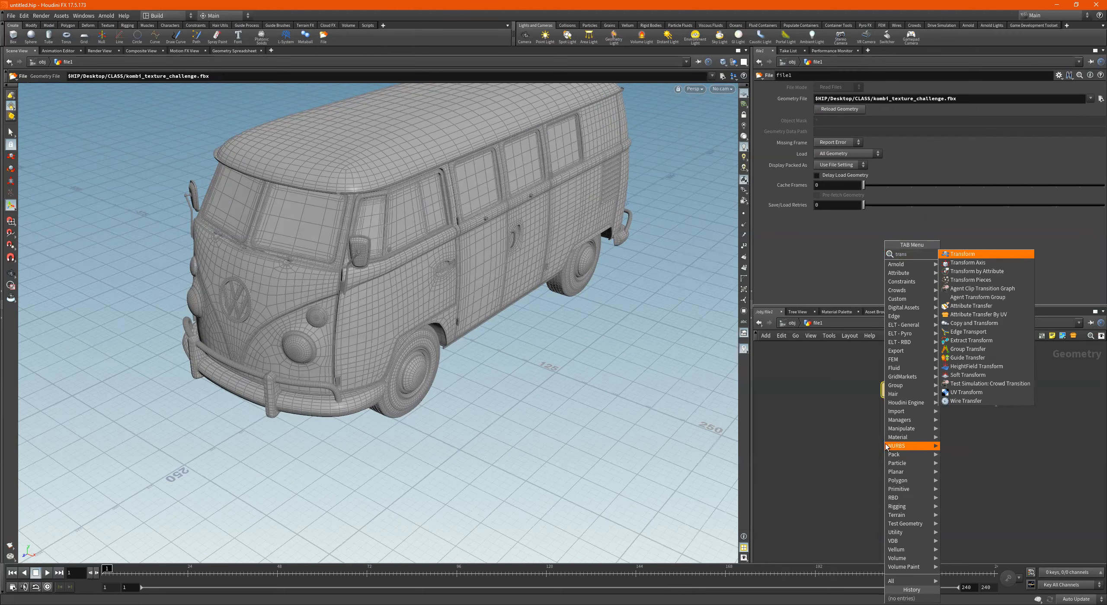
key("Return")
left_click(885, 444)
left_click_drag(900, 402, 904, 442)
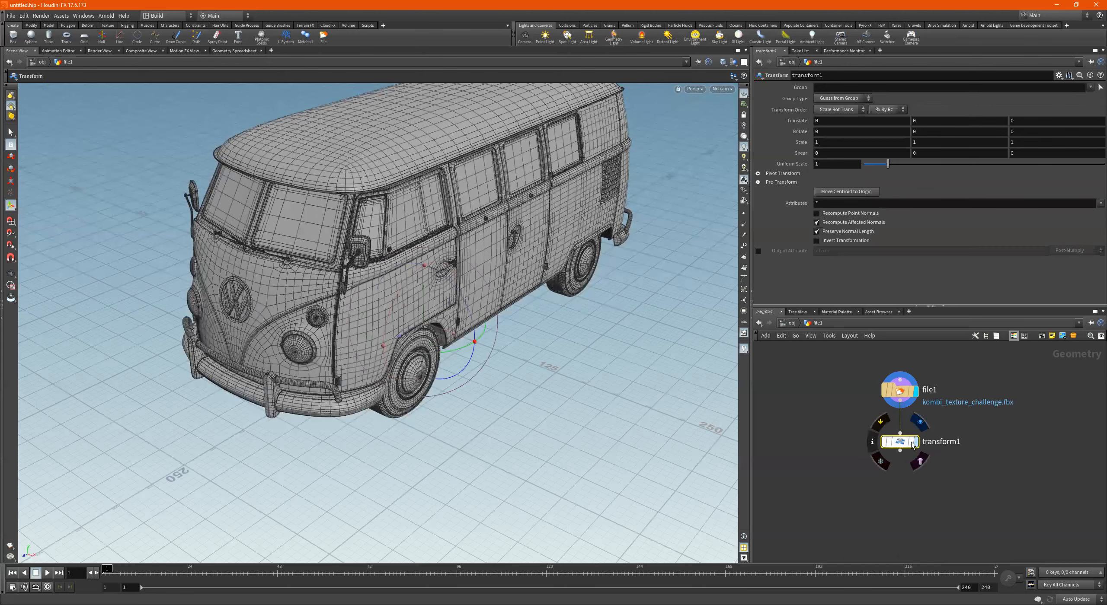
left_click(913, 443)
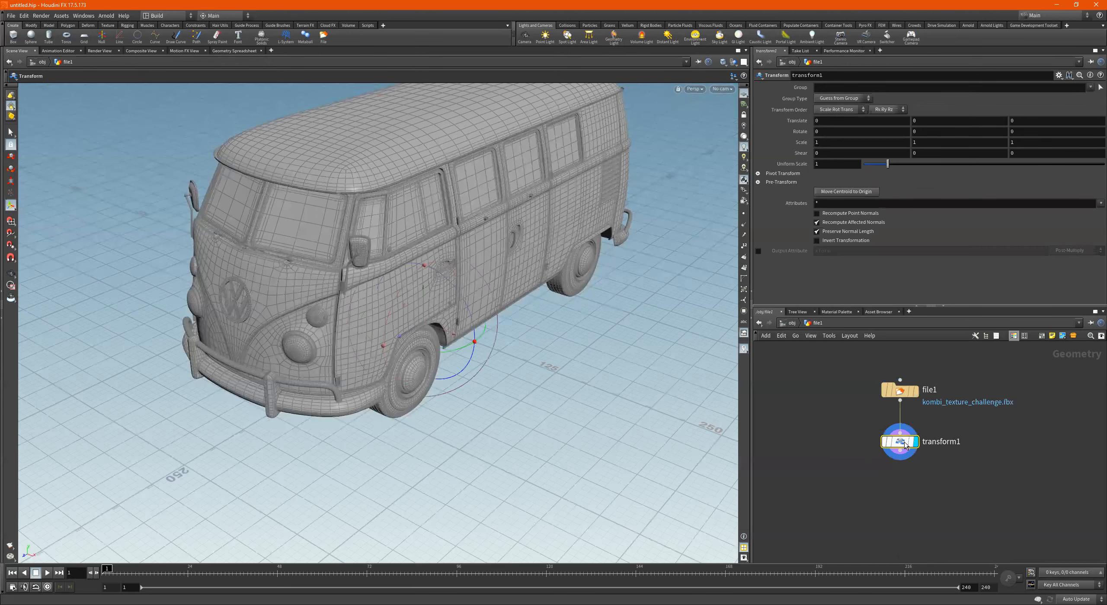
Look through cam1 and set the van Transform's Uniform Scale to 0.01.
left_click(723, 90)
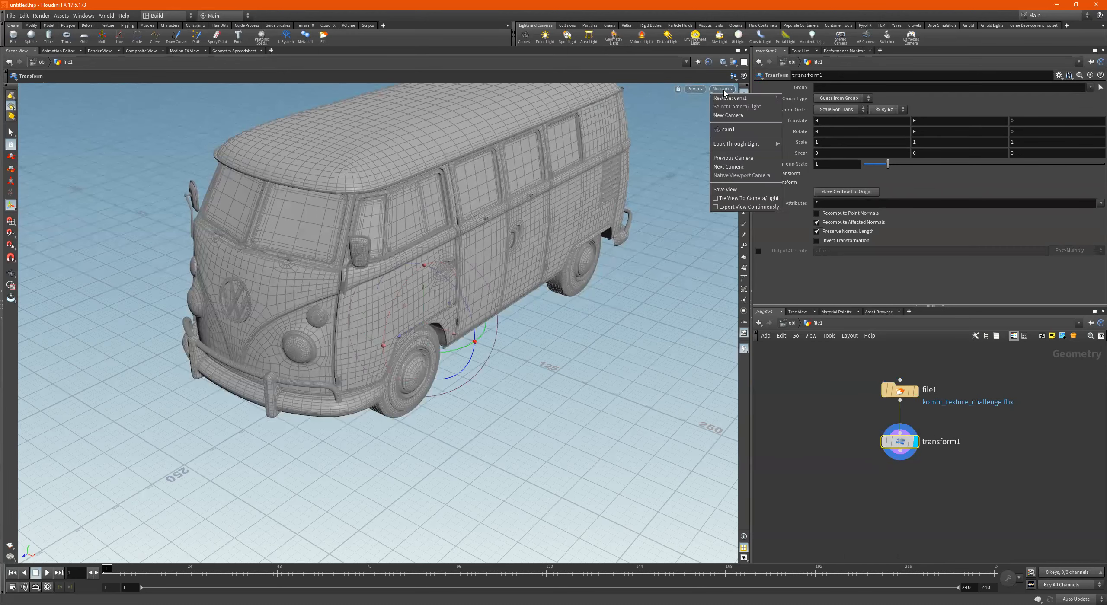
left_click(742, 132)
left_click_drag(885, 165, 867, 174)
left_click(846, 164)
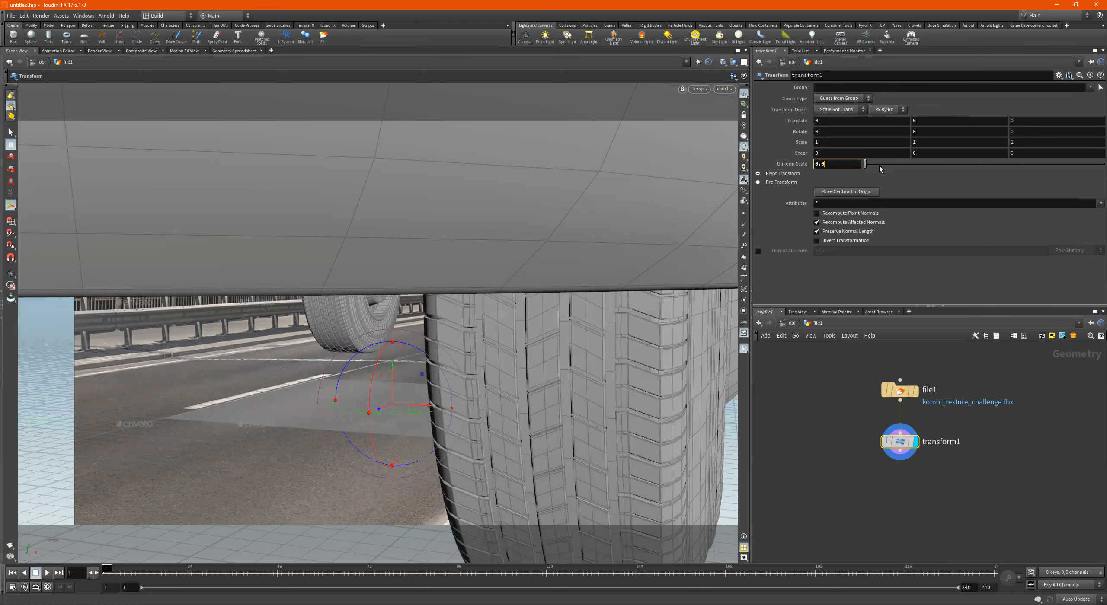
type("1")
key("Return")
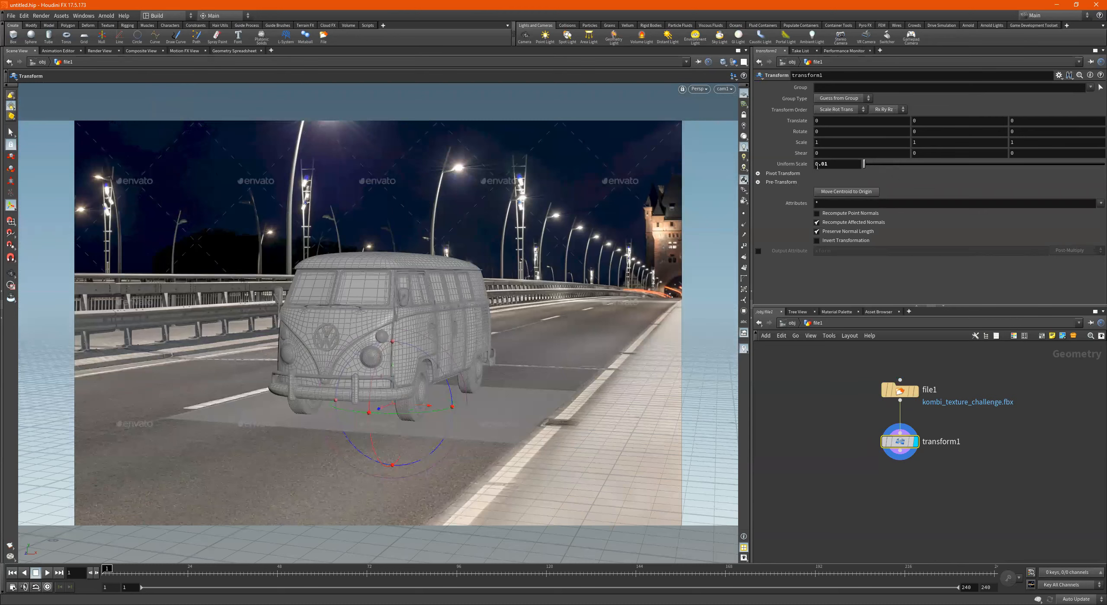
Try a Uniform Scale of 0.013 on the van's Transform and settle on 0.012.
left_click(834, 162)
type("3")
key("Return")
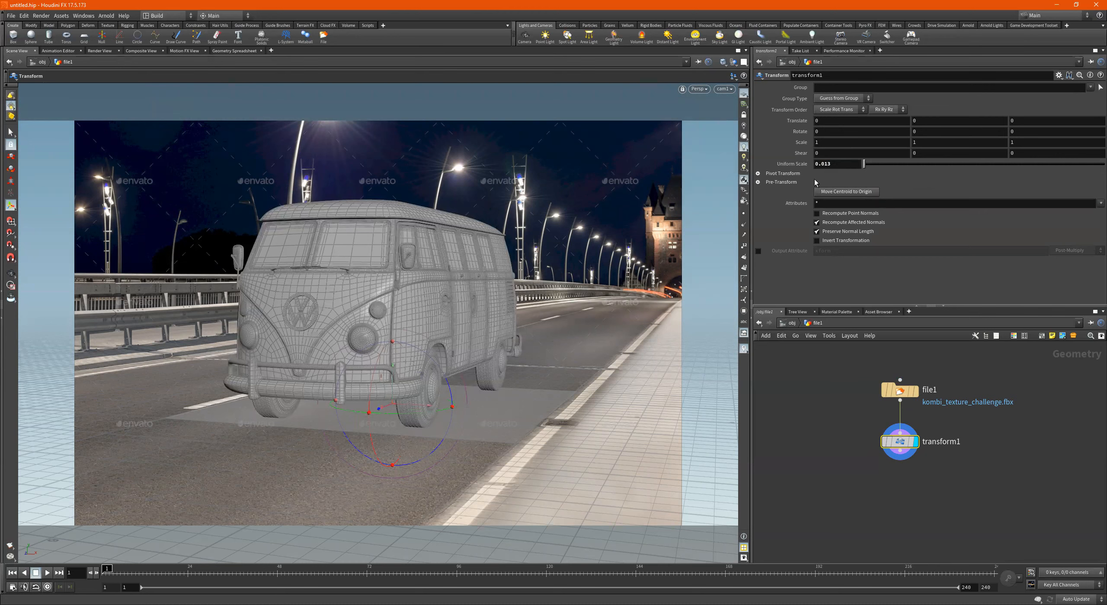
left_click(852, 163)
key("Return")
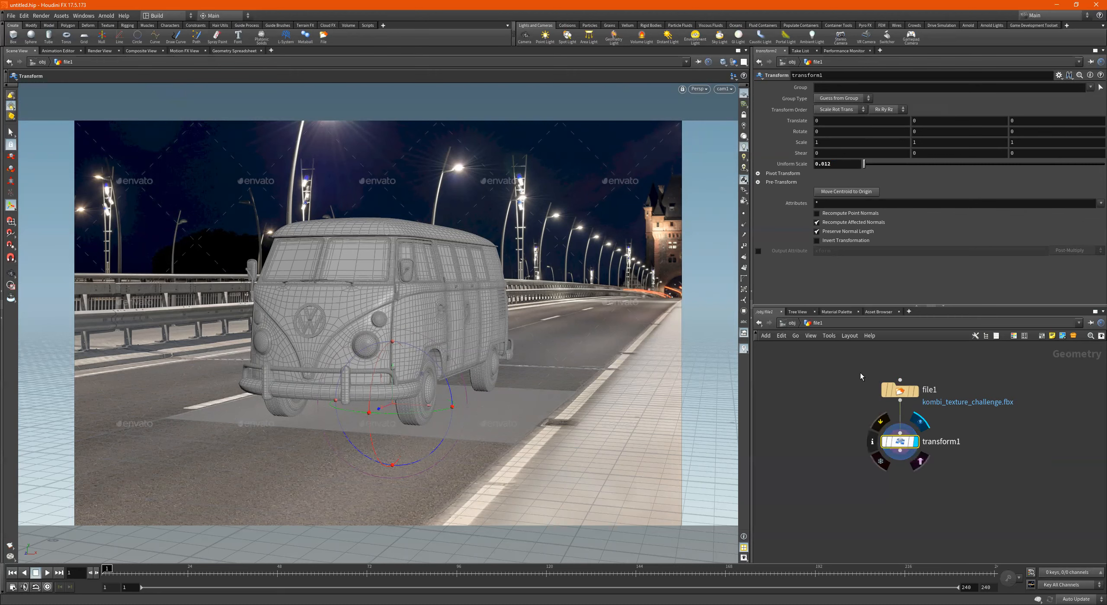
Go up to the object network and rename the van's geometry object as Kombi_geo.
left_click(789, 325)
double_click(863, 451)
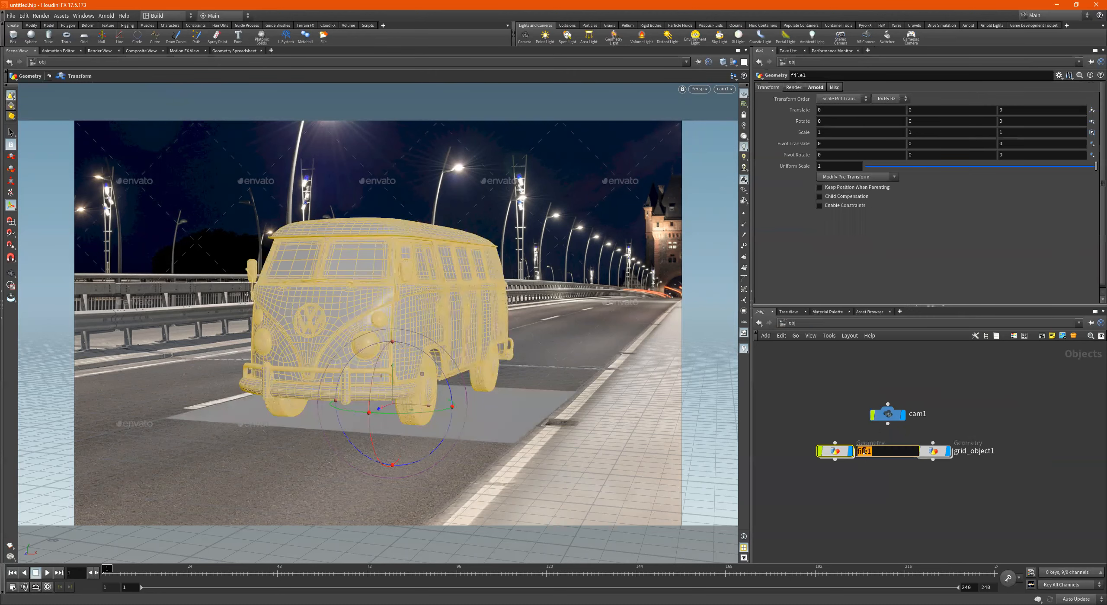
type("Kombi_geo")
key("Return")
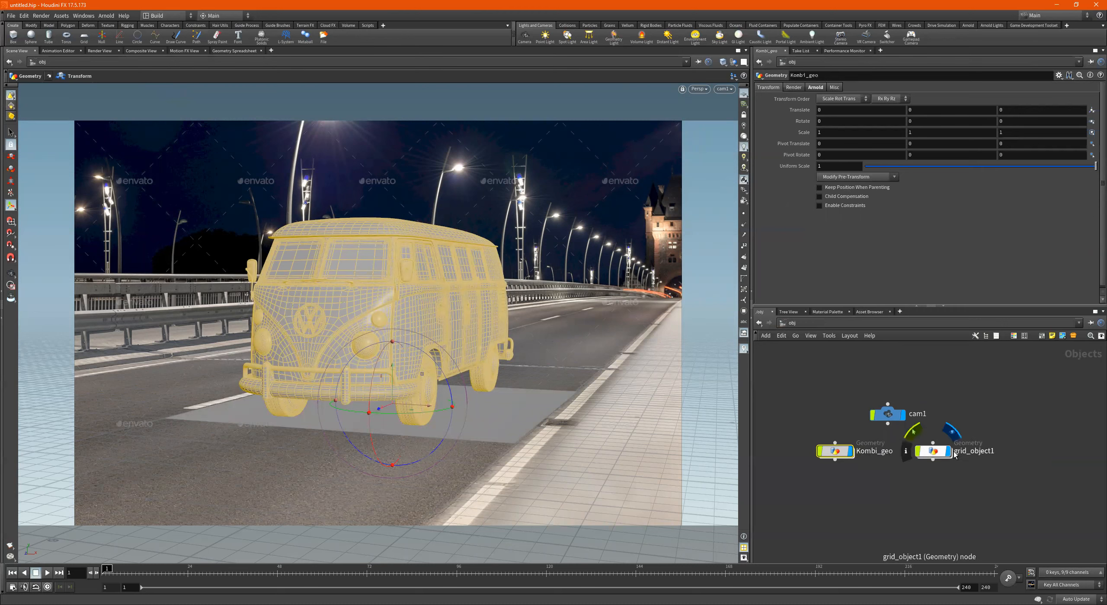
double_click(979, 451)
left_click(934, 475)
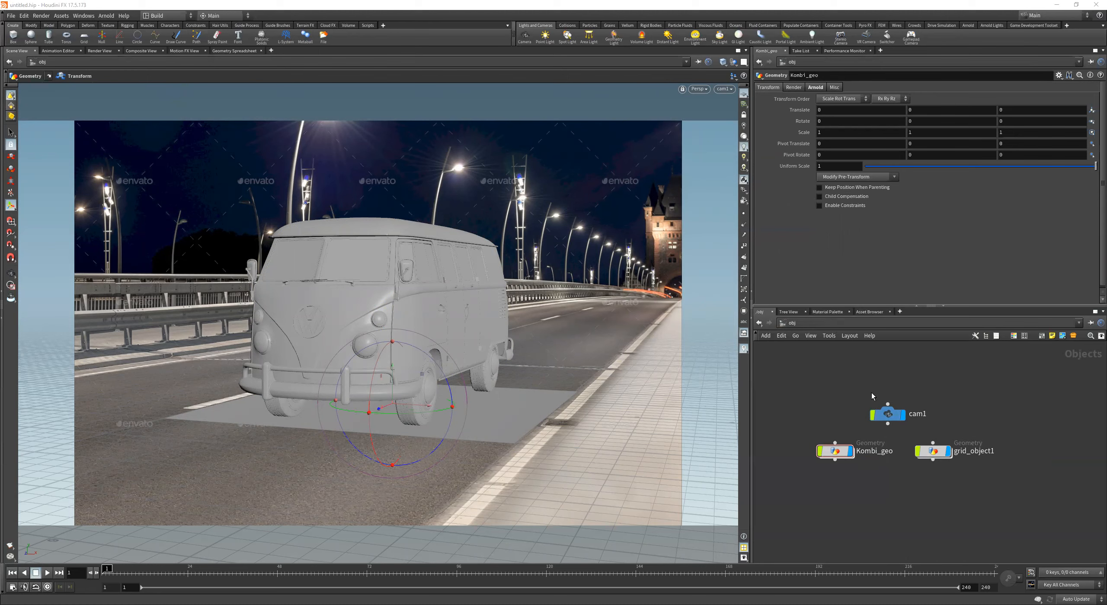
Add two Principled Shader materials from the material gallery to the scene and bring up their nodes in the mat network.
left_click(828, 311)
left_click_drag(813, 349, 956, 349)
left_click(871, 366)
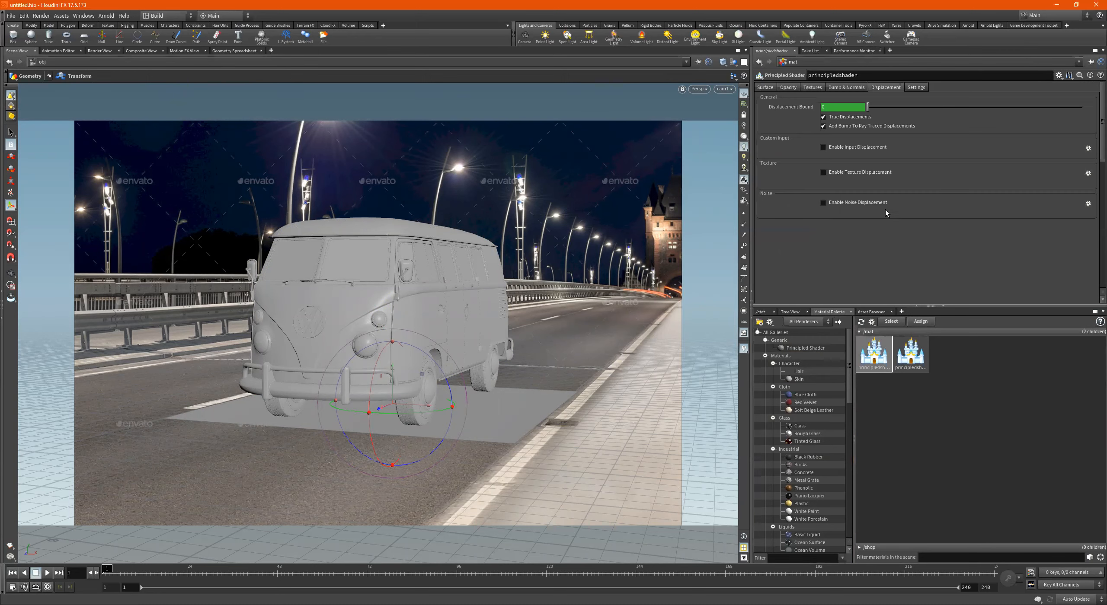
left_click(760, 312)
scroll(939, 433, "down", 4)
middle_click_drag(955, 435, 922, 417)
scroll(920, 413, "up", 3)
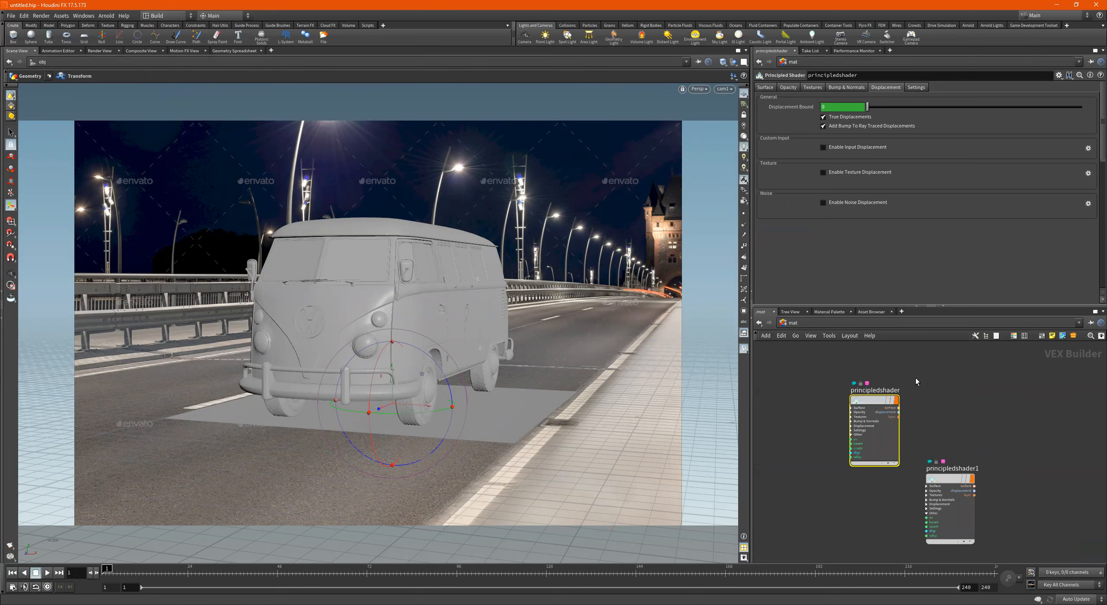
Rename the first Principled Shader node as Van_material.
double_click(886, 389)
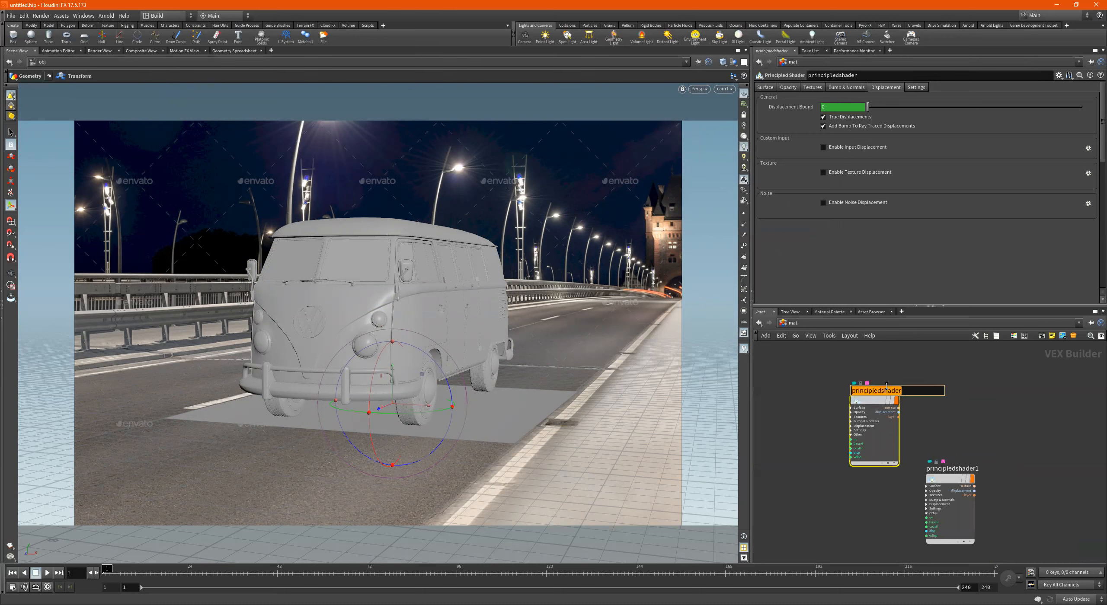
type("Vas")
key("BackSpace")
type("n_material")
key("Return")
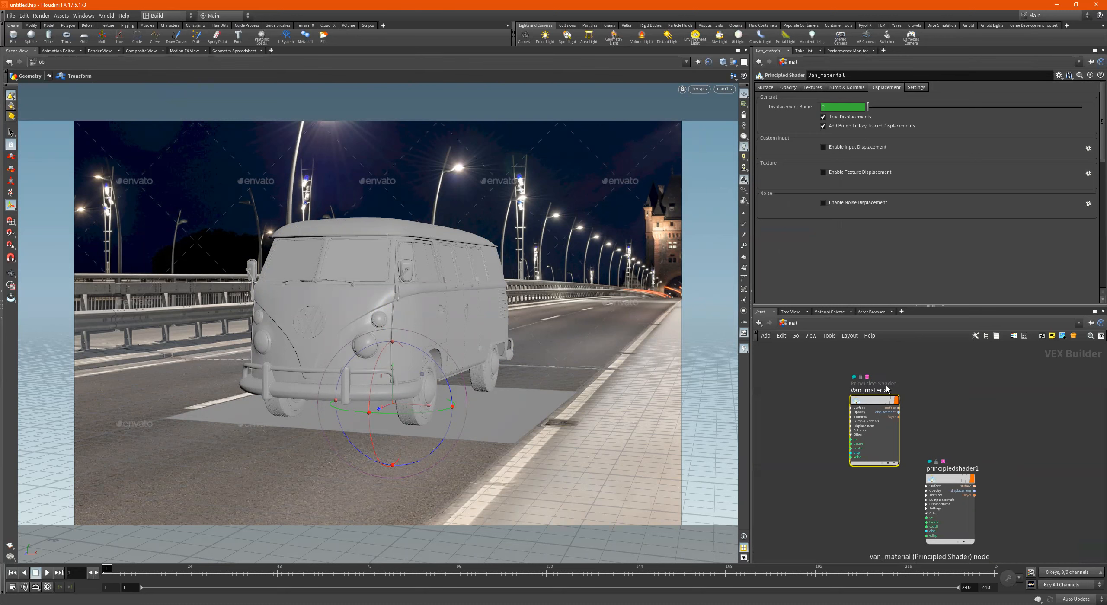
Rename the second Principled Shader node as Ground_material.
double_click(959, 468)
type("G")
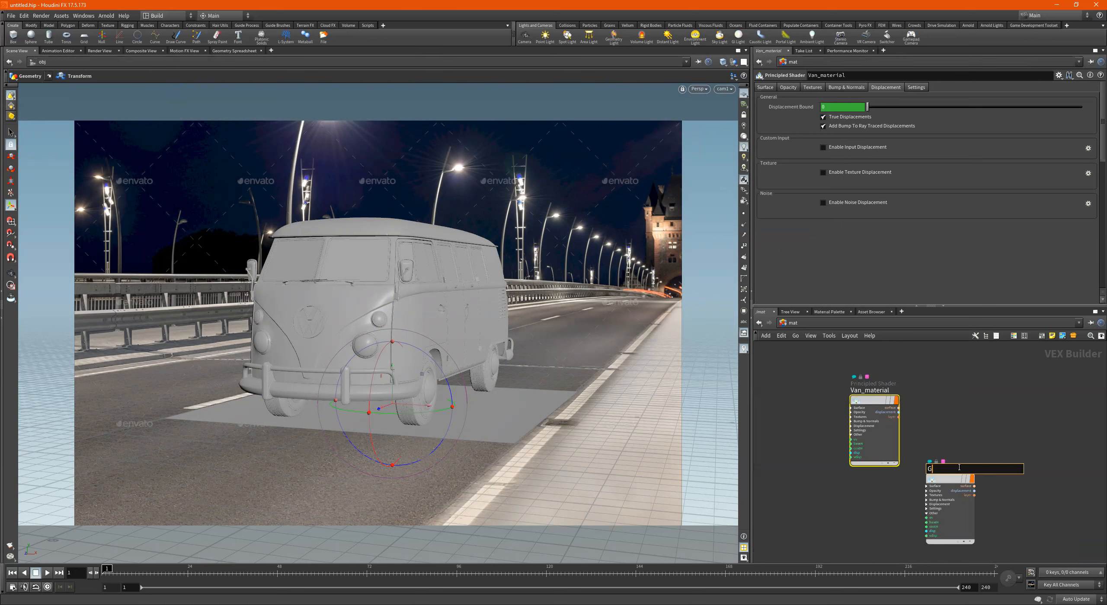
type("round_material")
key("Return")
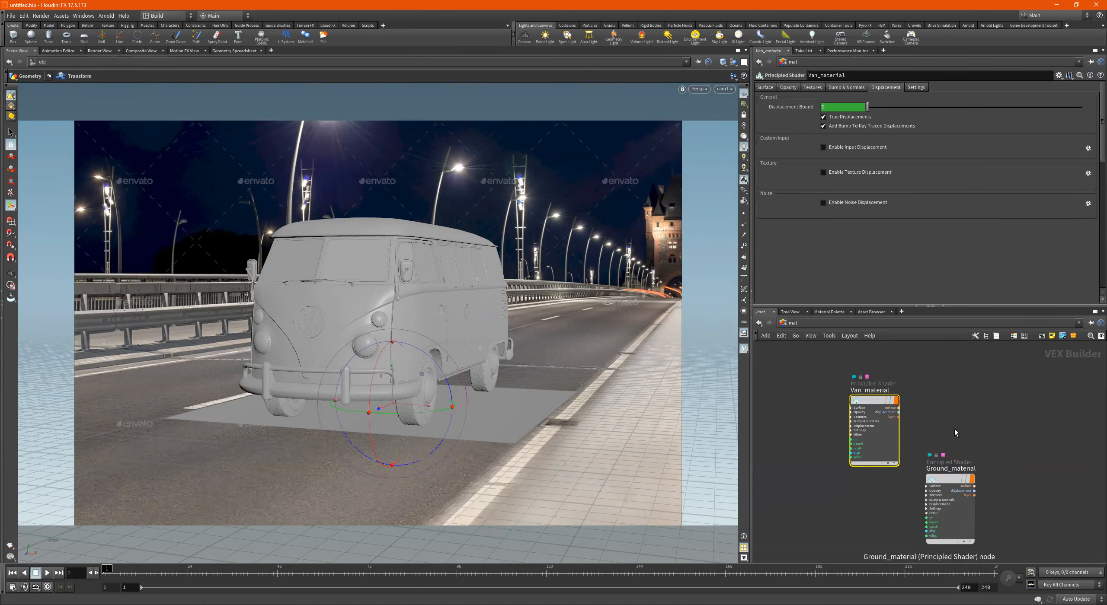
Set Ground_material's base color to a dark asphalt tone, about 0.164, 0.145, 0.122, sampled from the road in the backplate.
left_click(955, 479)
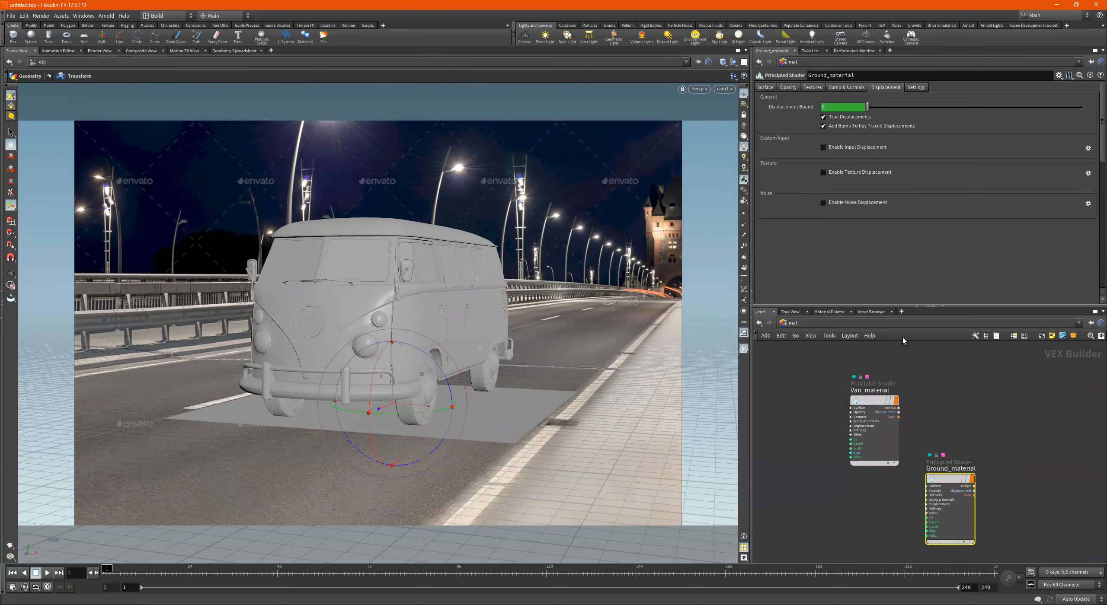
left_click(772, 88)
left_click(835, 110)
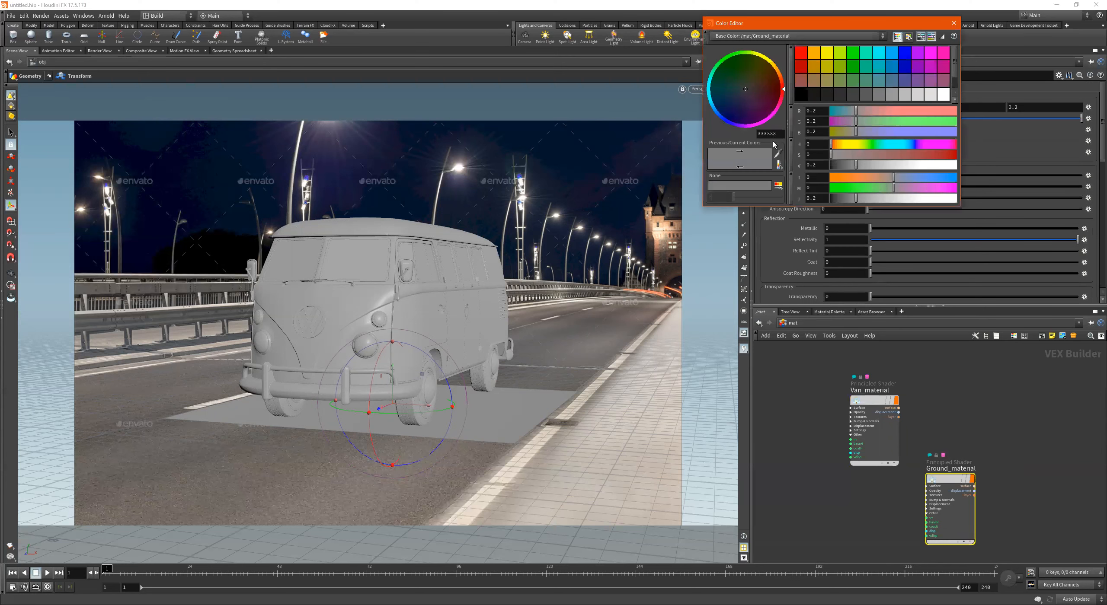
left_click(581, 344)
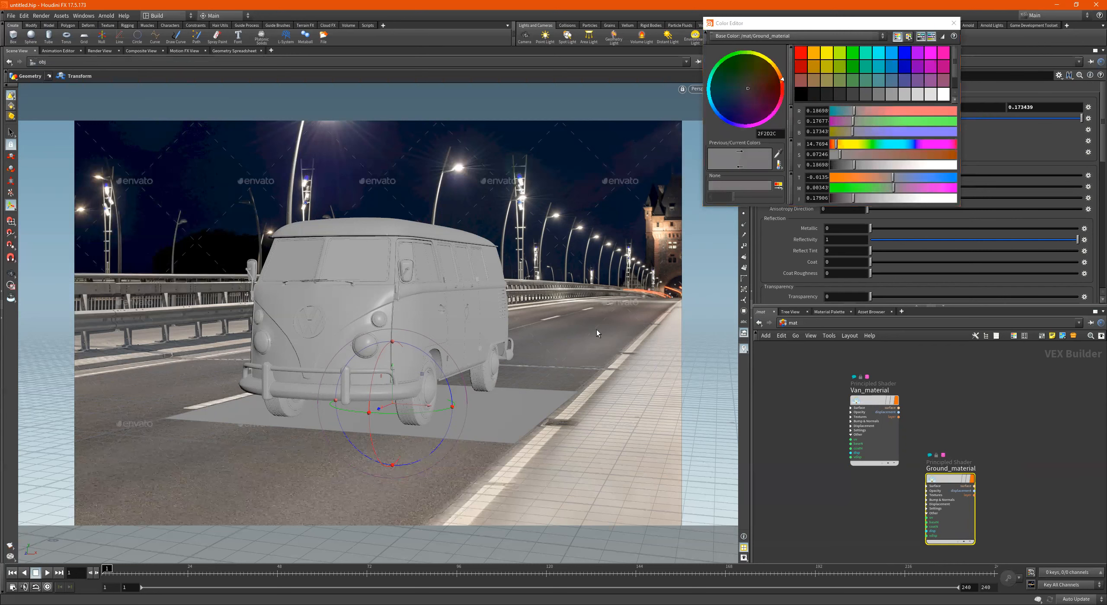
left_click(777, 155)
left_click(284, 458)
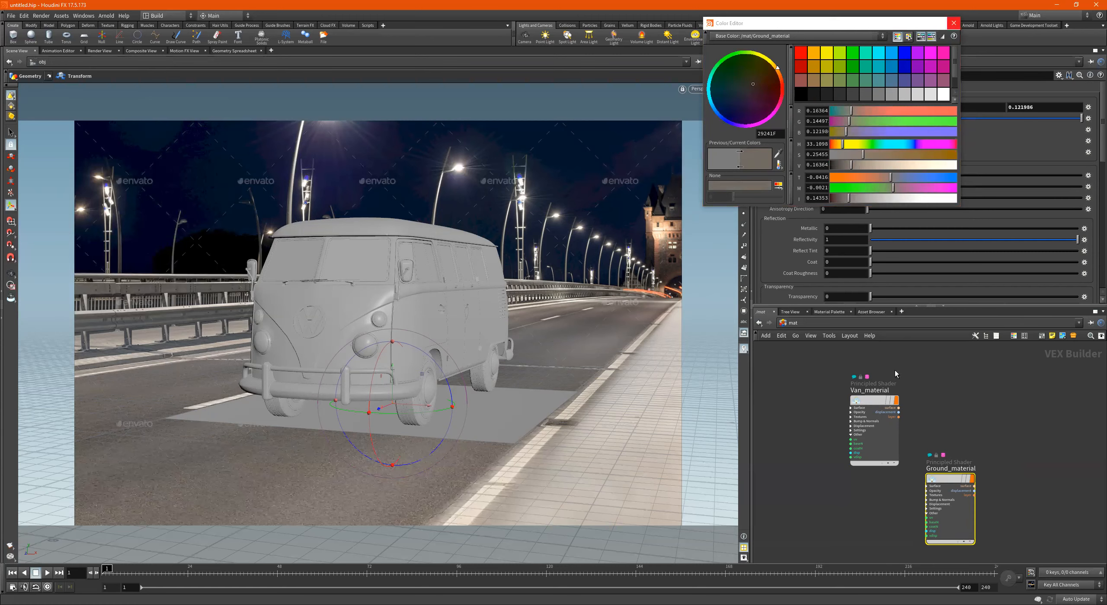
Set Van_material's base color to a blue-purple of 0.2, 0.145, 0.578.
left_click(875, 401)
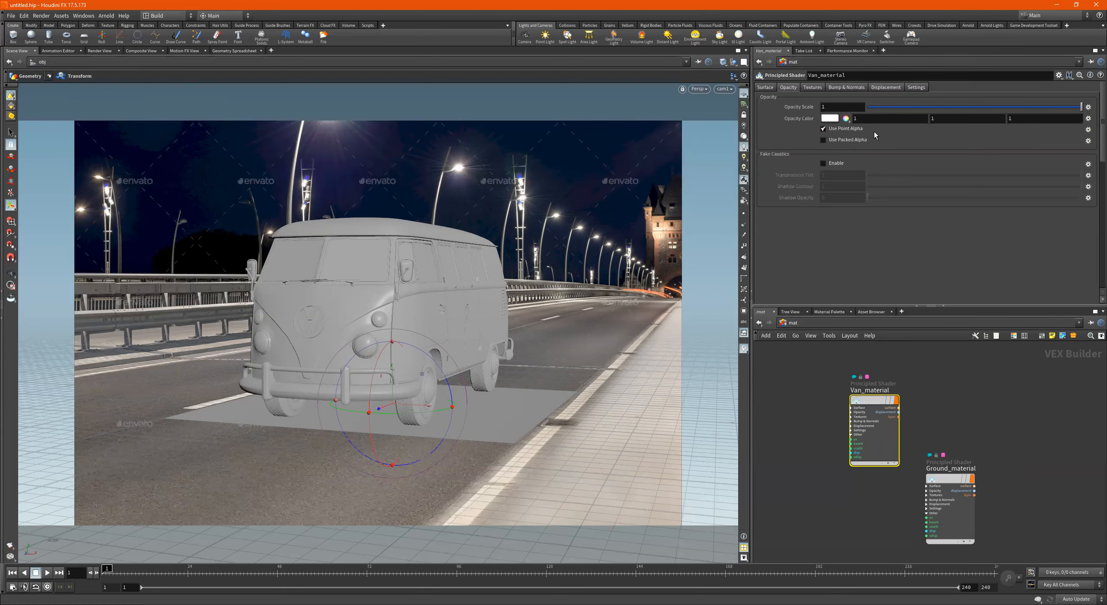
left_click(765, 87)
left_click(830, 107)
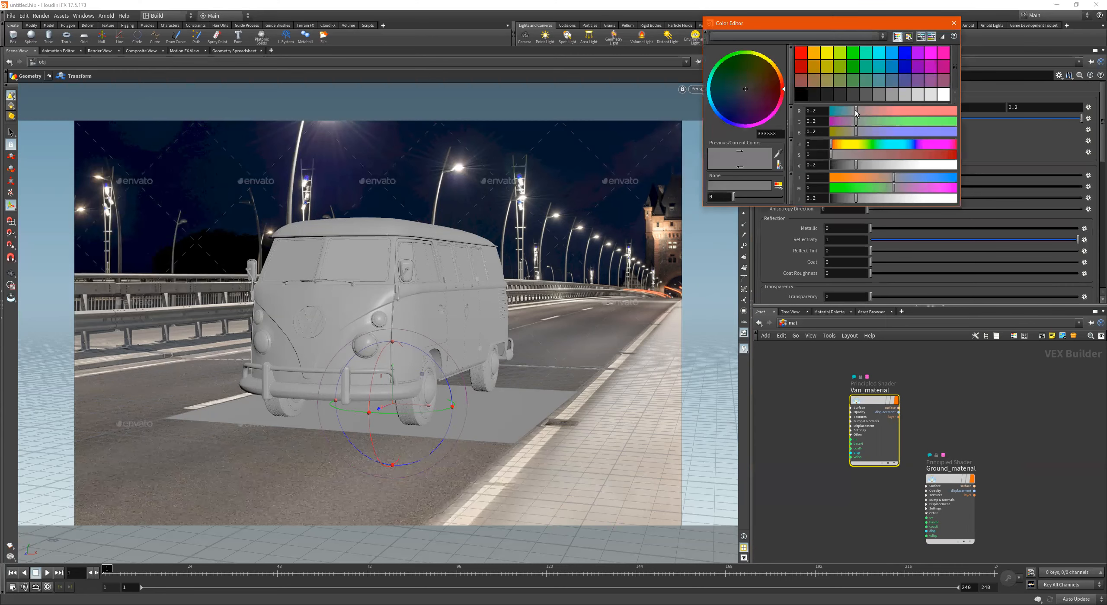
mouse_move(857, 132)
left_mouse_down()
mouse_move(903, 131)
mouse_move(848, 121)
left_mouse_up()
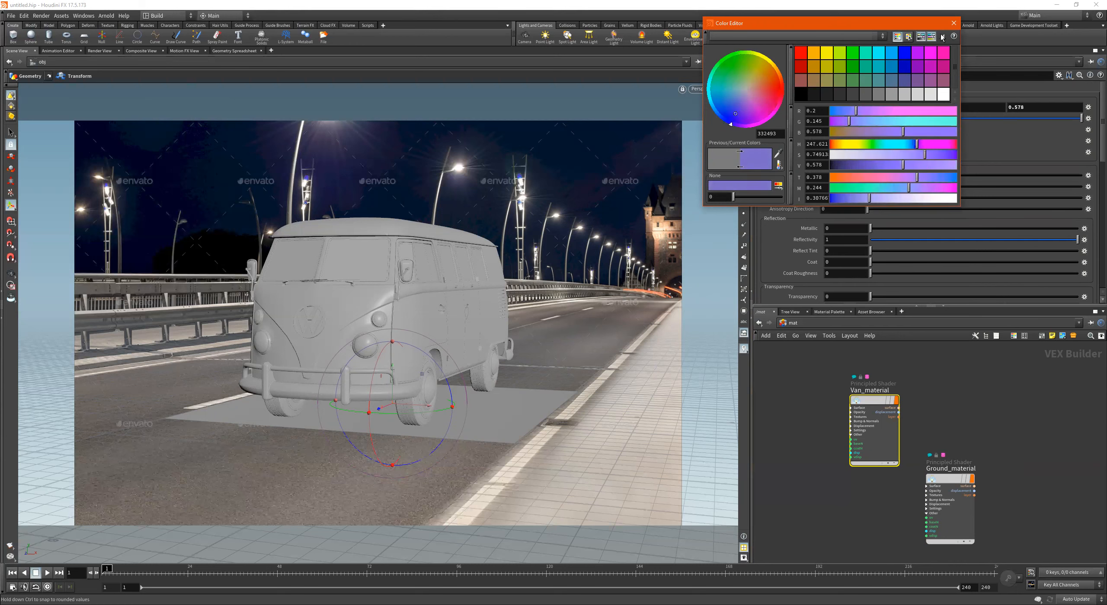
left_click(954, 24)
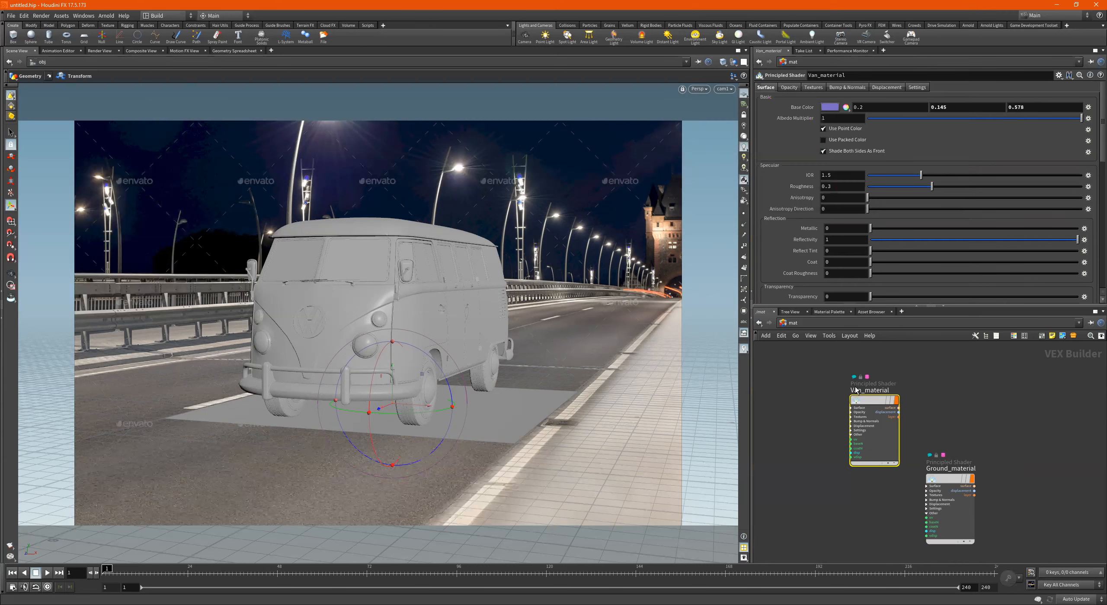
Assign Van_material to the van and Ground_material to the ground grid in the camera view.
left_click(759, 324)
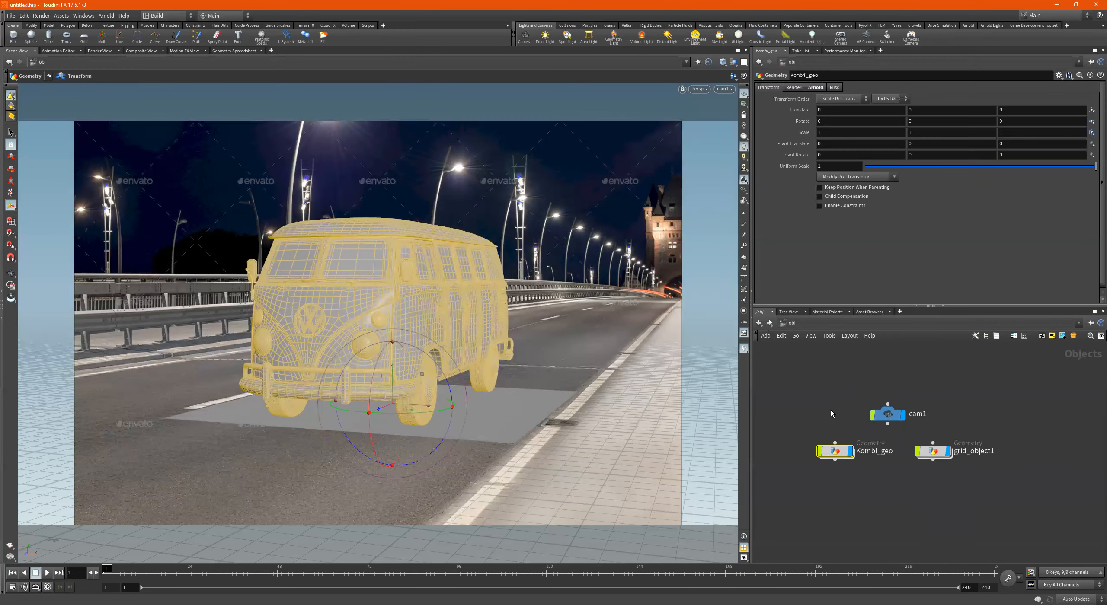
left_click(827, 312)
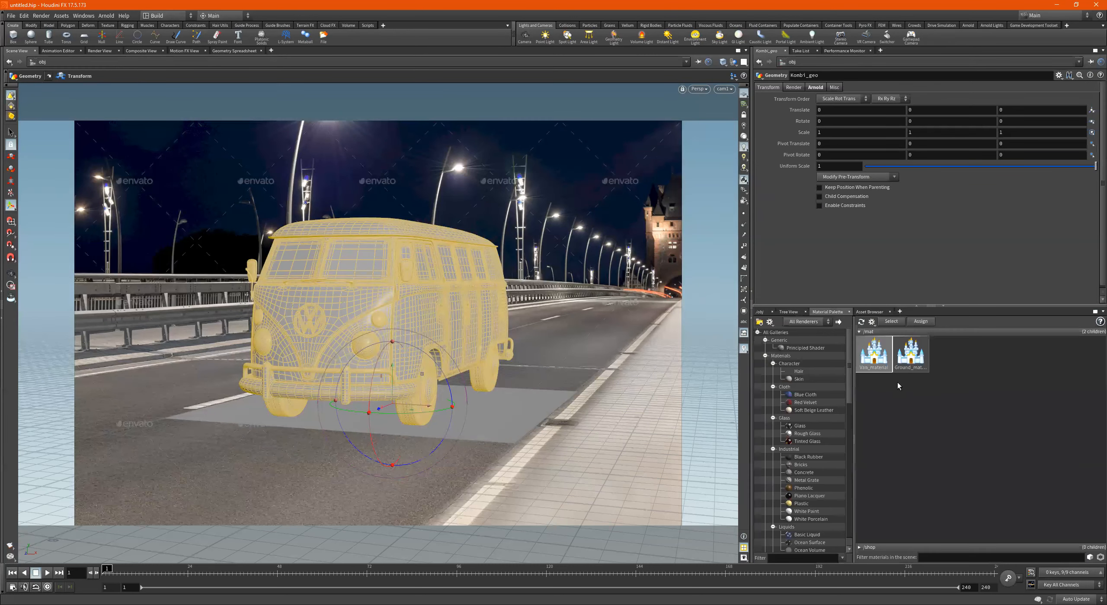
left_click_drag(875, 359, 487, 320)
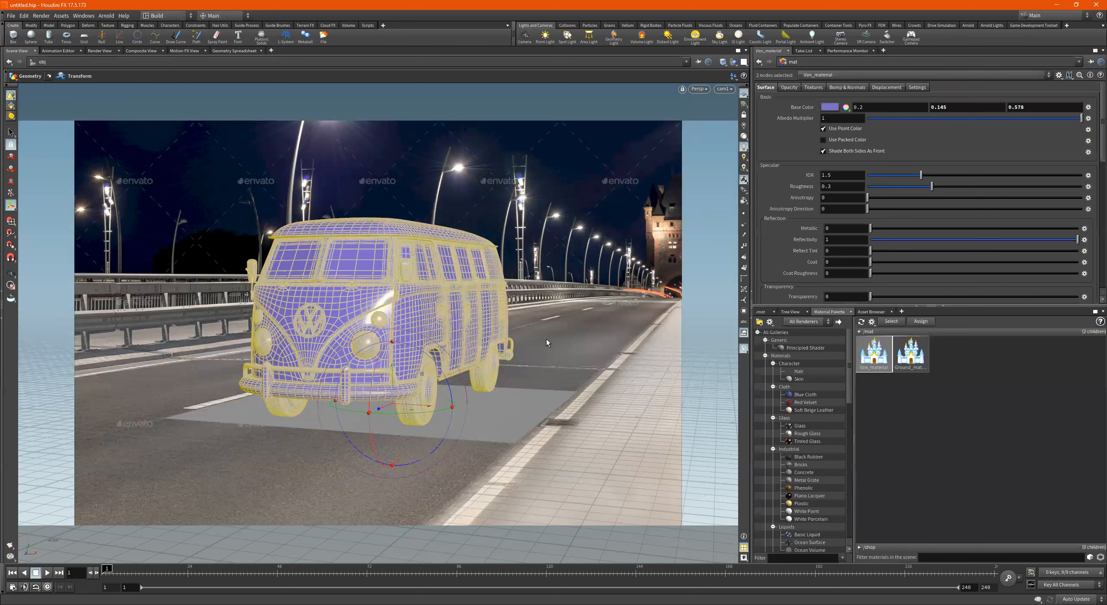
left_click_drag(911, 354, 517, 421)
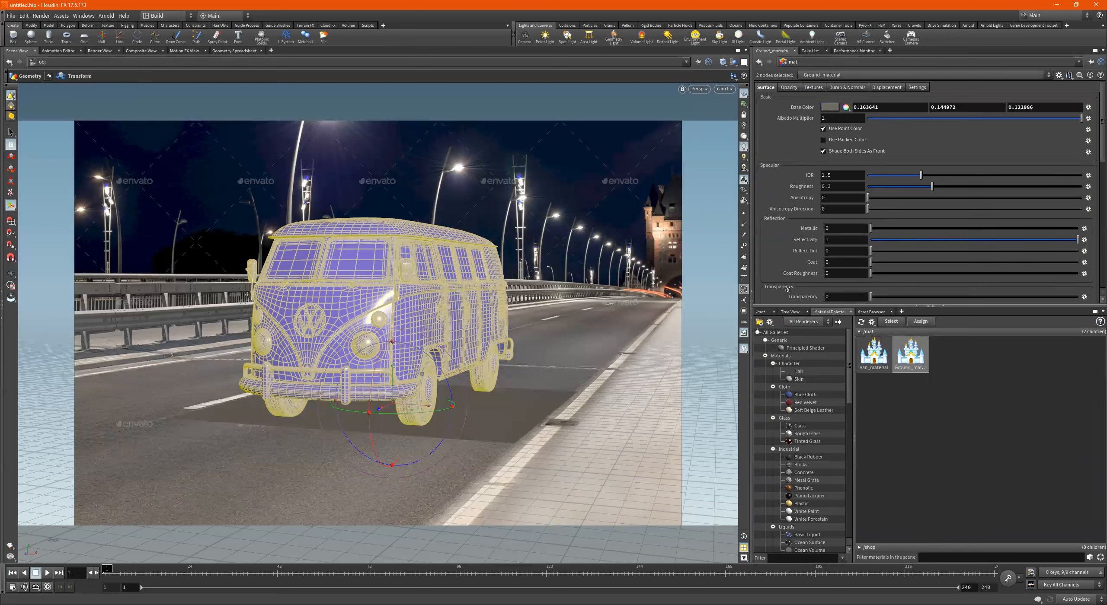
Return to the object network and add an Environment Light to the scene.
left_click(763, 313)
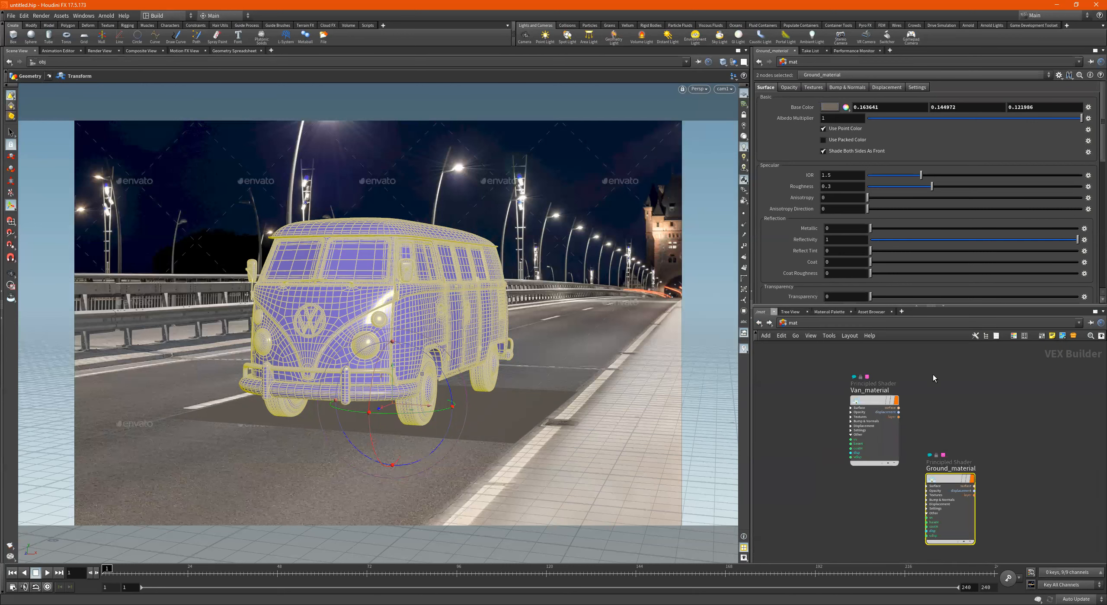
left_click(795, 325)
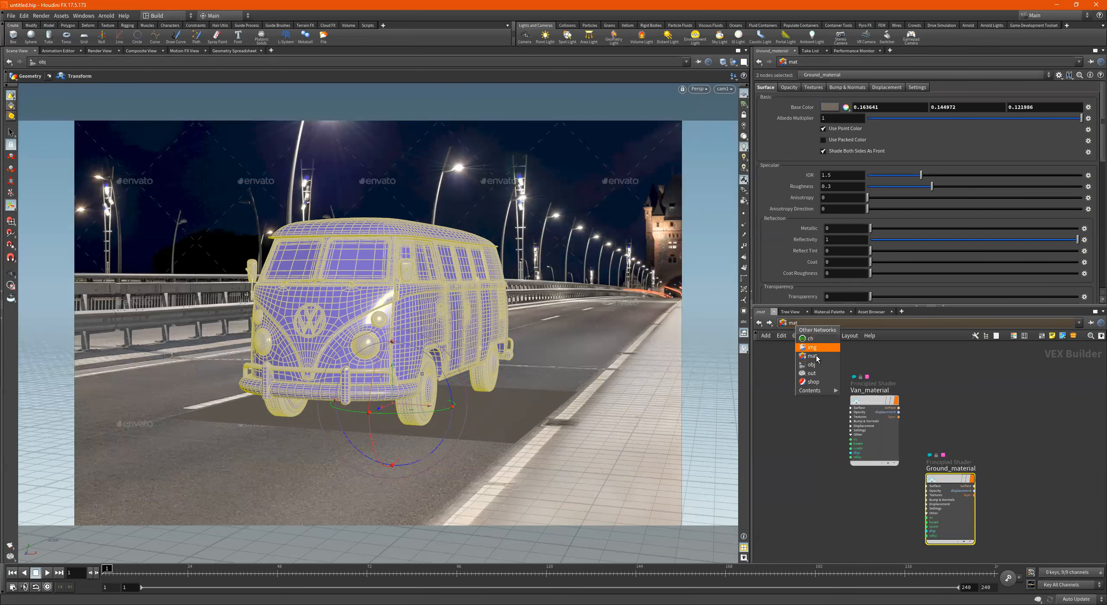
left_click(816, 365)
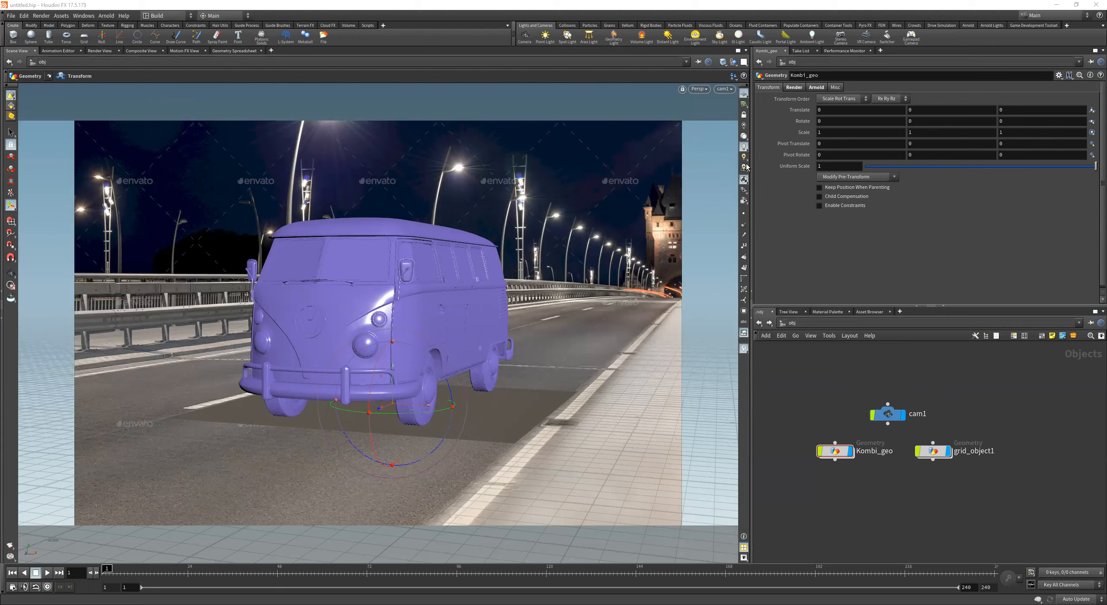
left_click(695, 36)
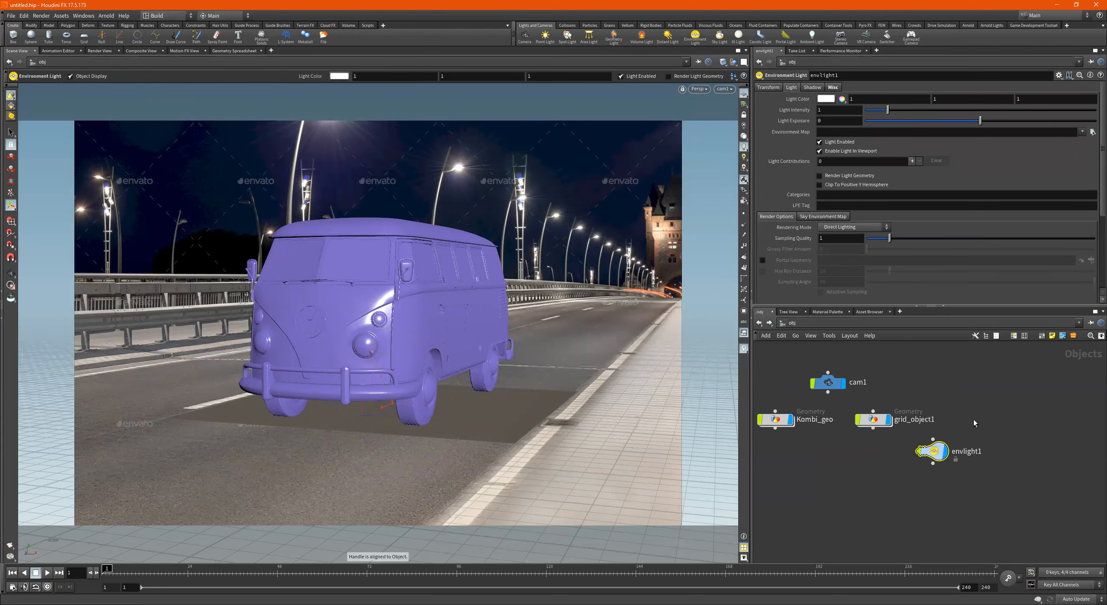
Load HDRIHaven_skylit_garage_2k.rat from $HFS/houdini/pic/hdri as the Environment Light's environment map.
left_click(1092, 132)
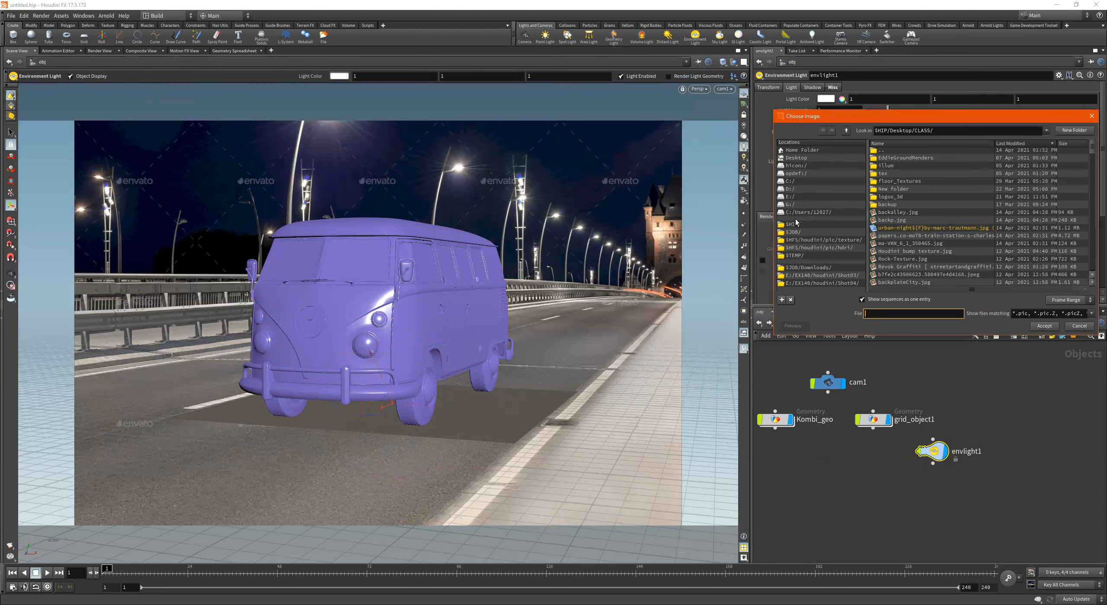
left_click(816, 248)
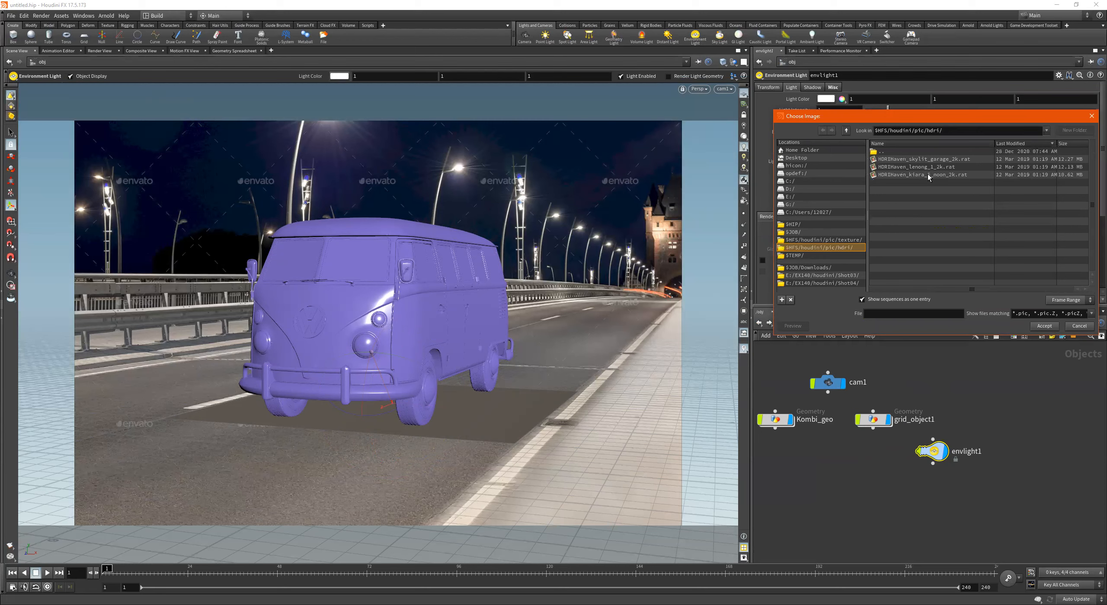
double_click(928, 161)
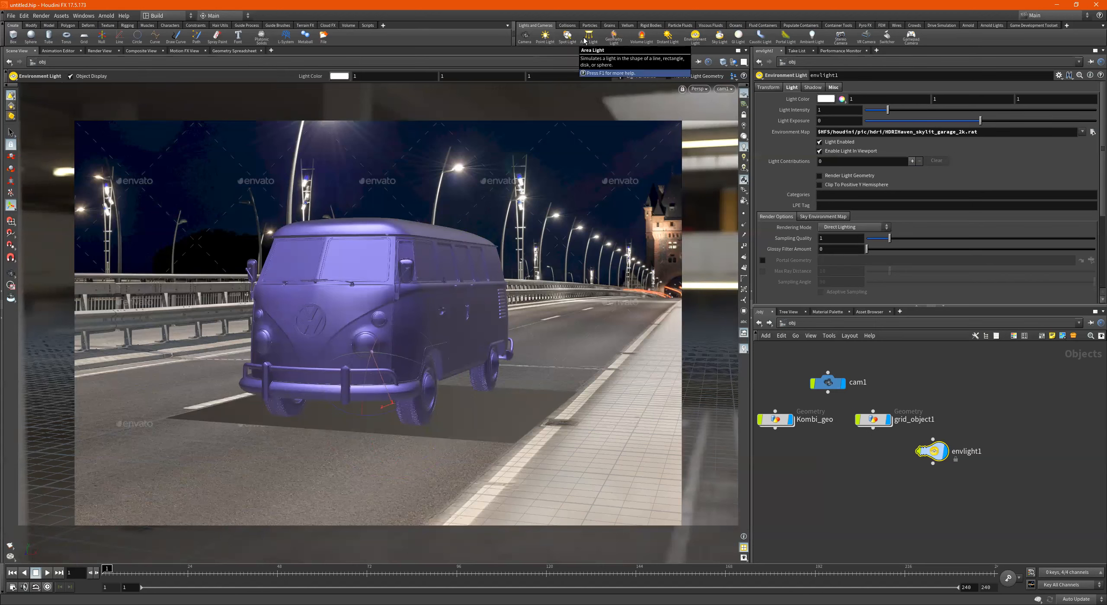
Add a Point Light to the scene, created at the current camera viewpoint.
left_click(545, 37)
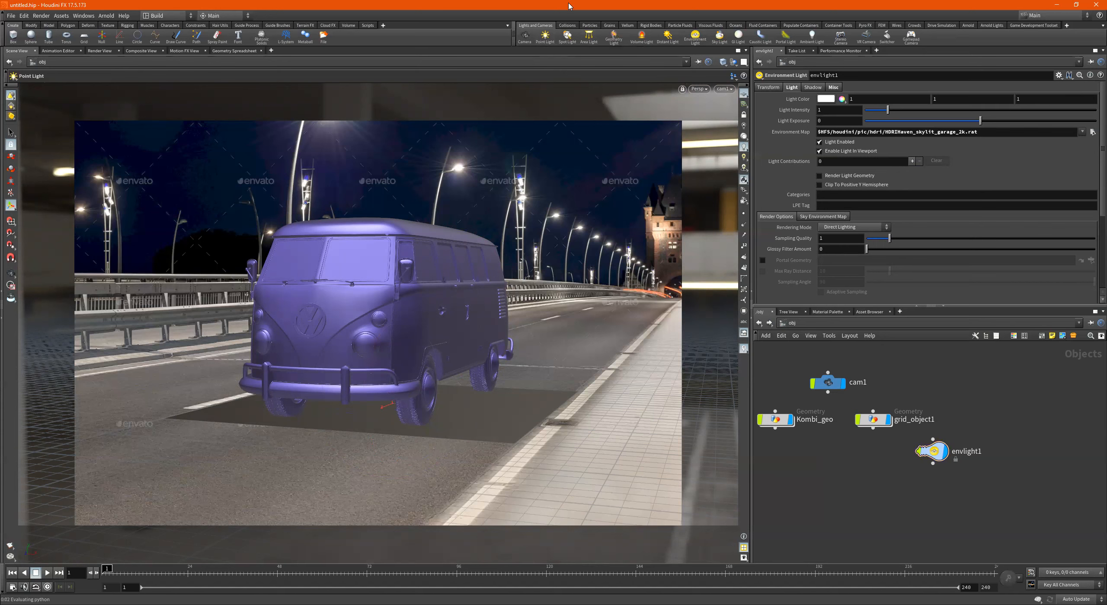
left_click(525, 38)
scroll(917, 450, "down", 8)
left_click(547, 35)
left_click(547, 37, "ctrl")
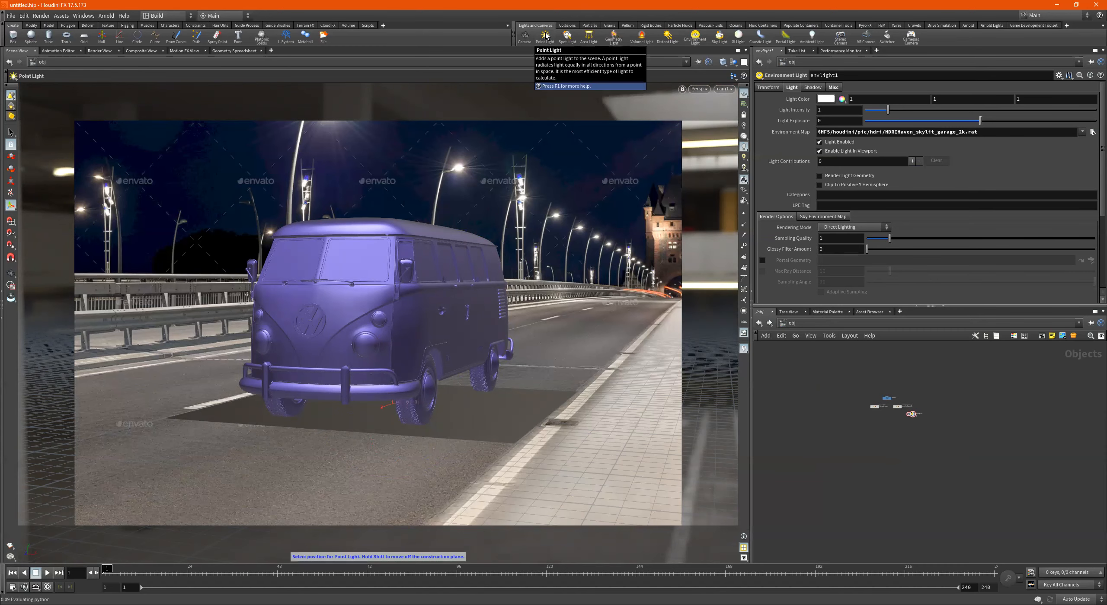
scroll(902, 426, "up", 8)
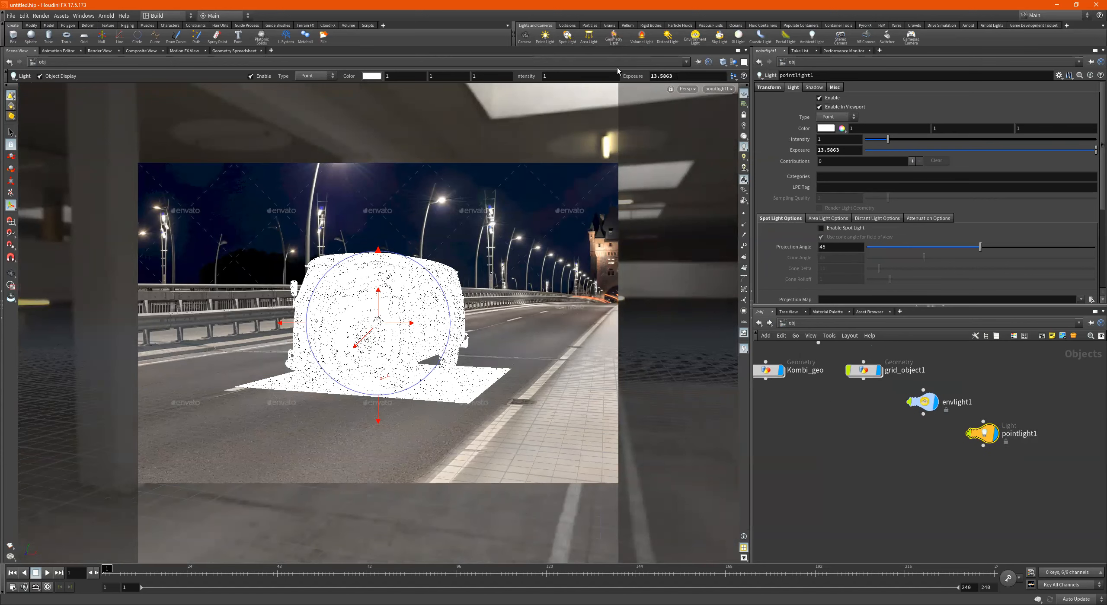
Lock the view to the point light, move it back and high above the van so it looks down on it, and release the lock.
left_click(744, 116)
mouse_move(534, 246)
left_mouse_down("alt")
mouse_move(502, 253)
mouse_move(514, 253)
left_mouse_up("alt")
right_click_drag(536, 252, 434, 256, "alt")
middle_click_drag(464, 297, 542, 424, "alt")
left_click_drag(381, 301, 476, 327, "alt")
right_click_drag(597, 337, 453, 344, "alt")
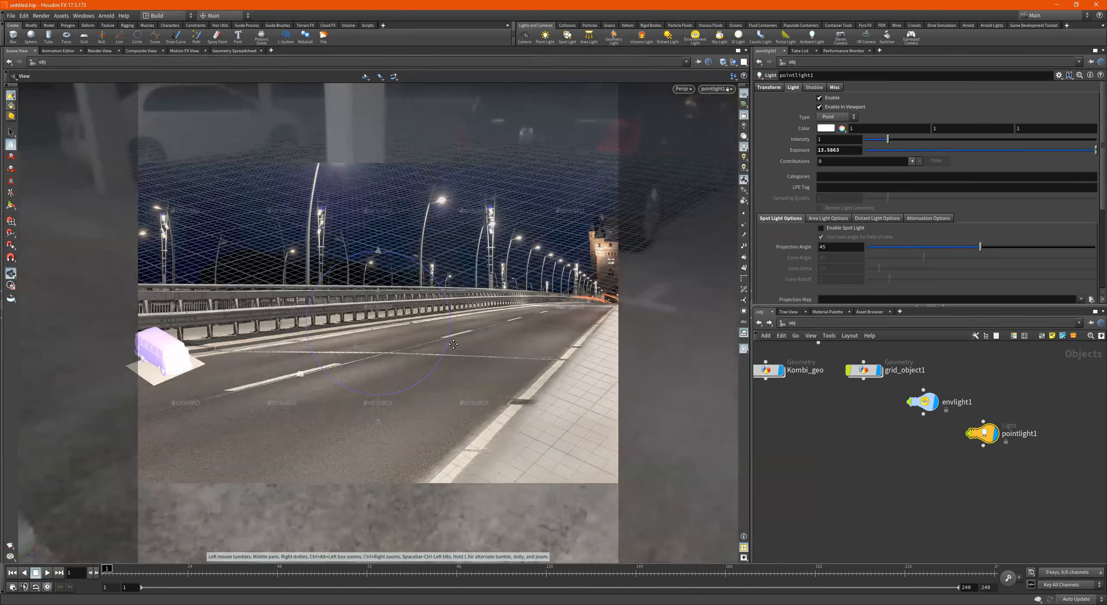
left_click_drag(453, 345, 514, 346, "alt")
right_click_drag(514, 346, 506, 350, "alt")
middle_click_drag(507, 350, 524, 296, "alt")
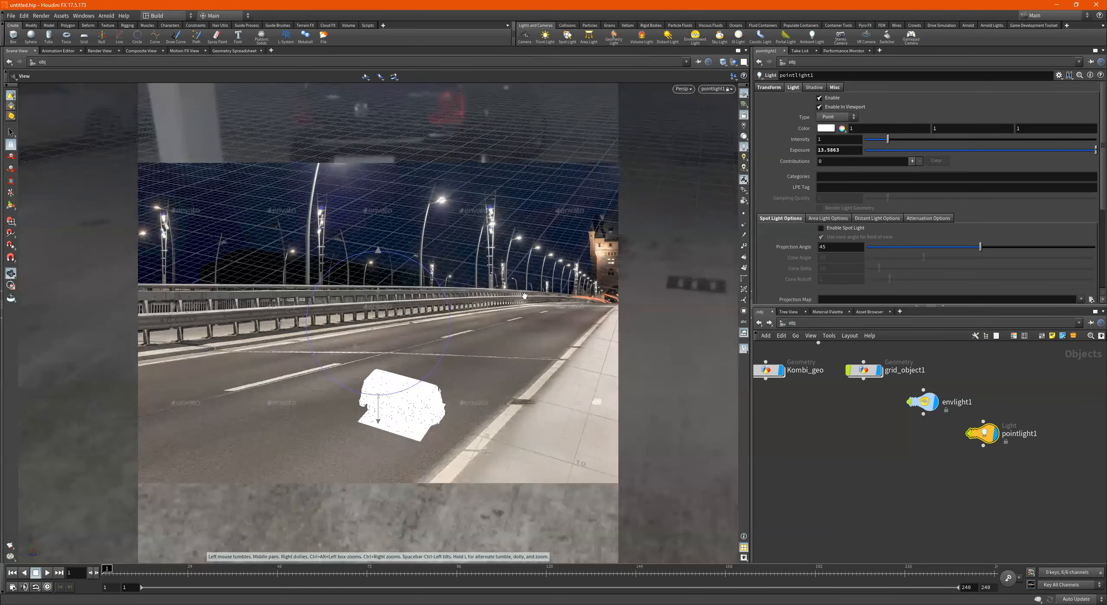
left_click_drag(525, 296, 546, 331, "alt")
right_click_drag(546, 331, 581, 339, "alt")
middle_click_drag(582, 339, 484, 224, "alt")
left_click_drag(484, 225, 511, 311, "alt")
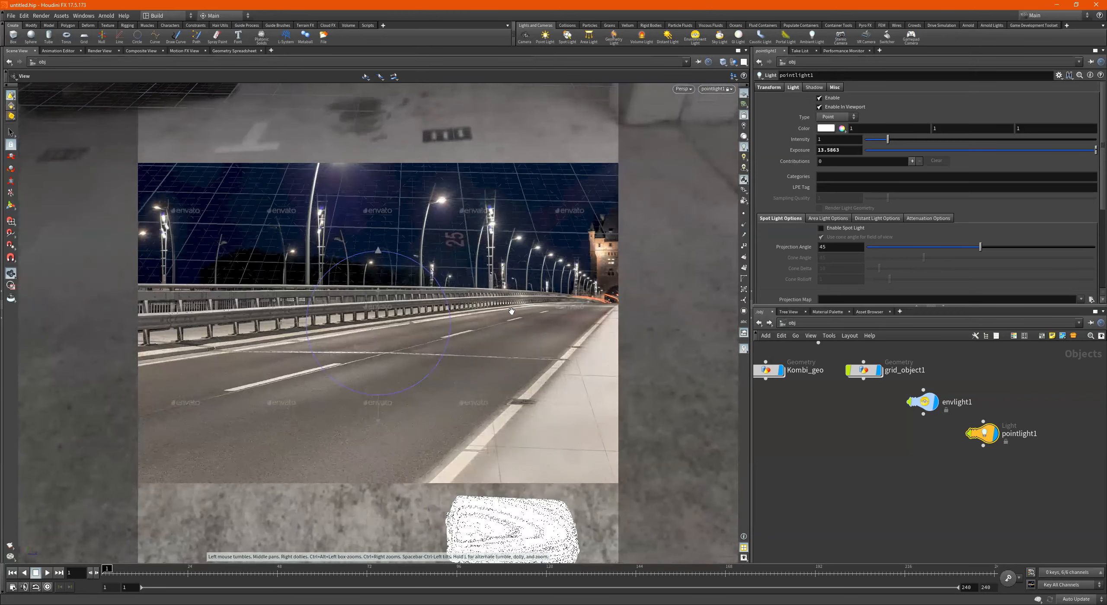
middle_click_drag(511, 311, 430, 208, "alt")
middle_click_drag(469, 299, 376, 229, "alt")
left_click_drag(376, 229, 426, 272, "alt")
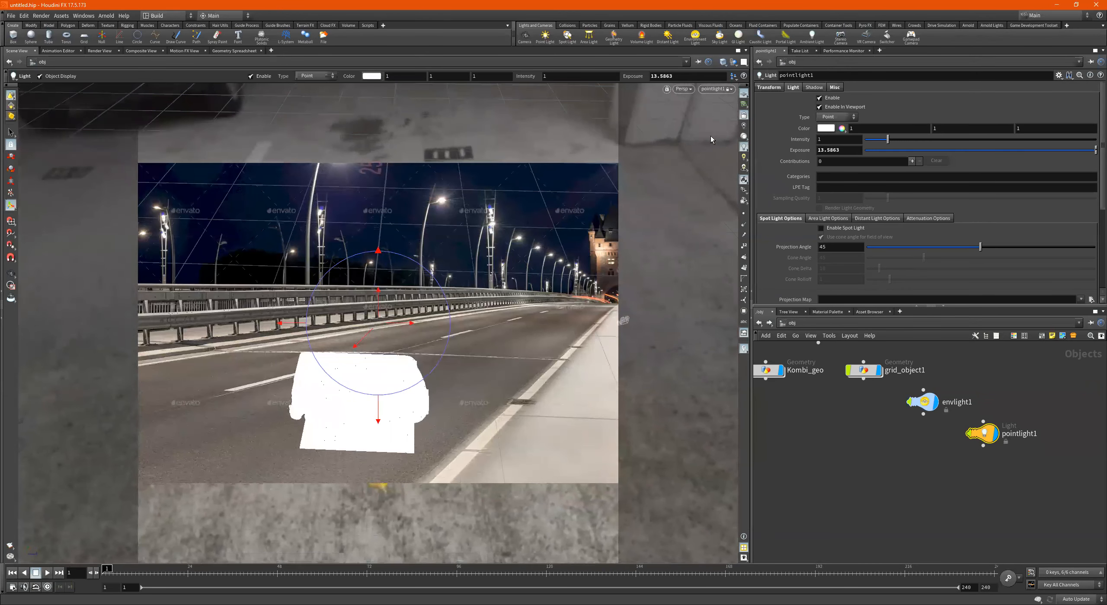
left_click(743, 115)
Leave the light's view and reposition the point light above the van using its transform handles.
left_click_drag(558, 299, 401, 319, "alt")
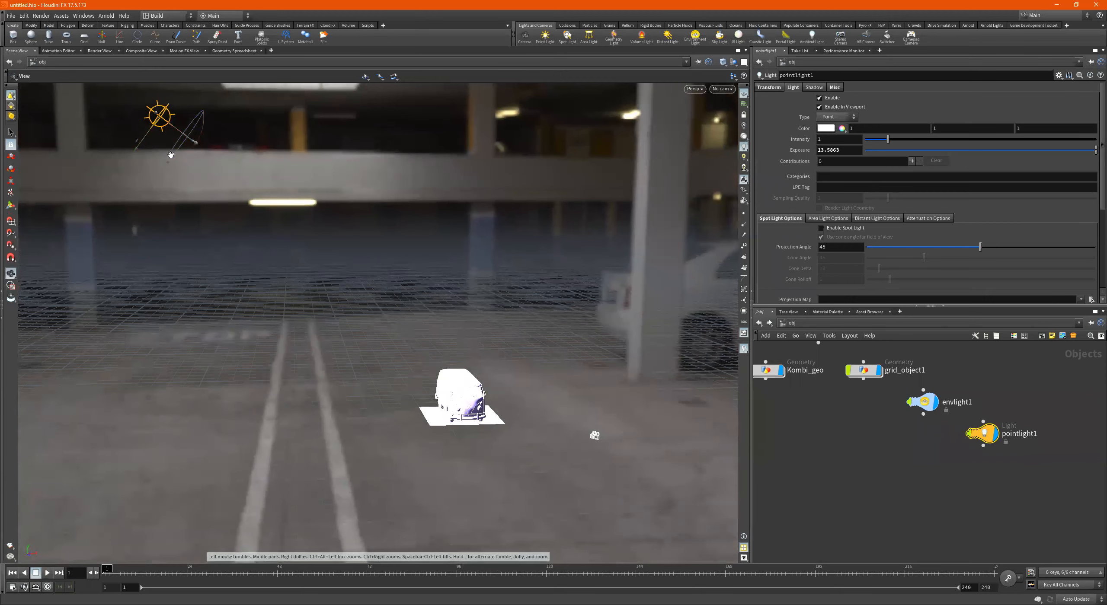
left_click_drag(170, 147, 291, 276, "alt")
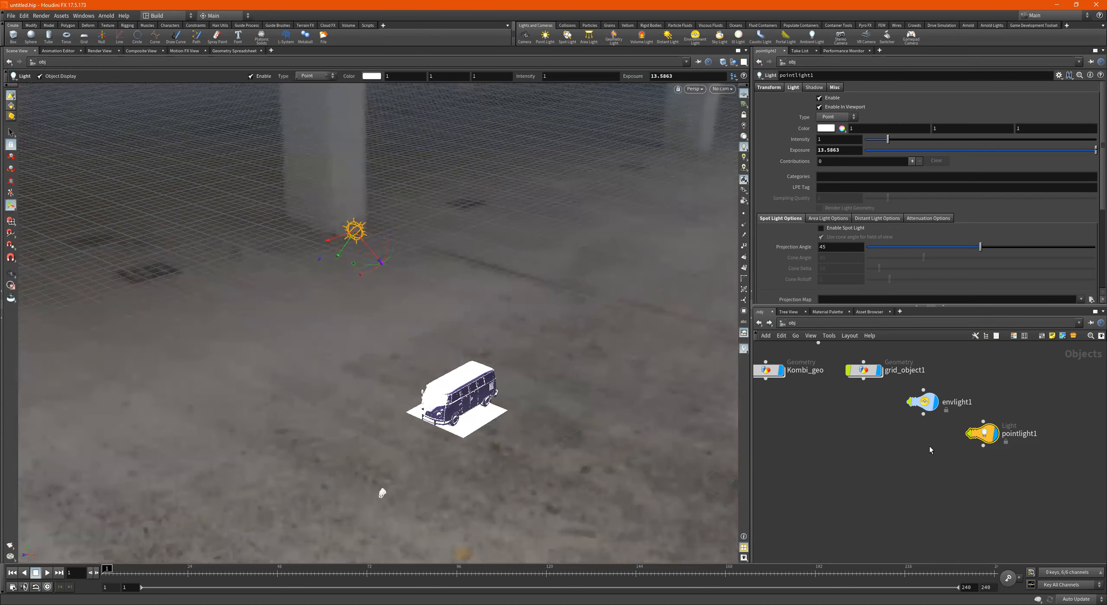
left_click_drag(336, 242, 260, 279)
left_click_drag(337, 282, 329, 282, "alt")
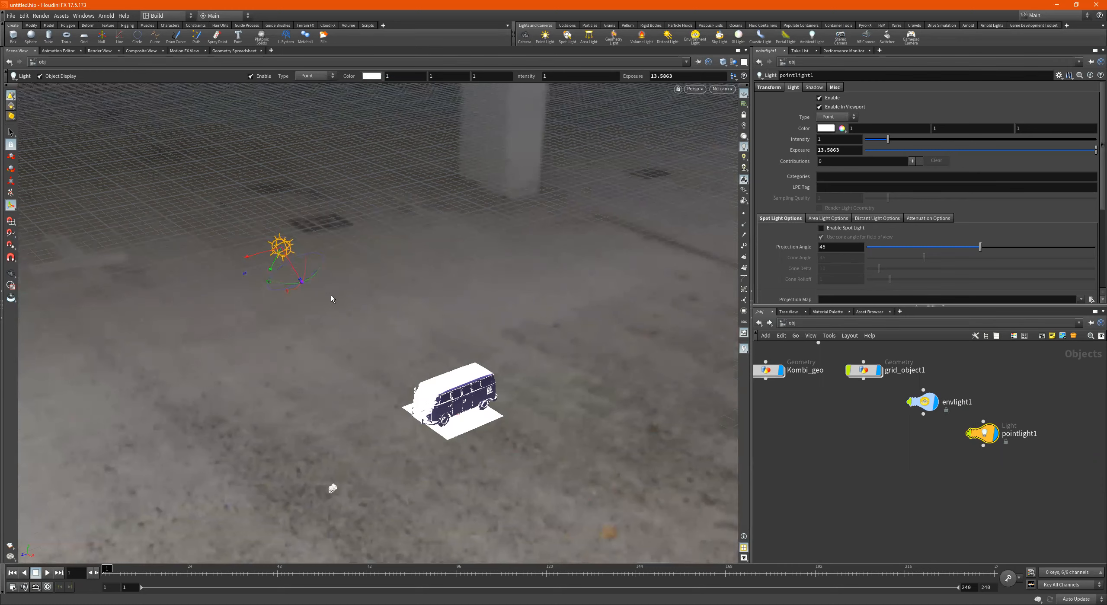
left_click_drag(262, 252, 374, 212)
Create a Mantra render node that uses /obj/cam1 as its camera.
left_click(100, 51)
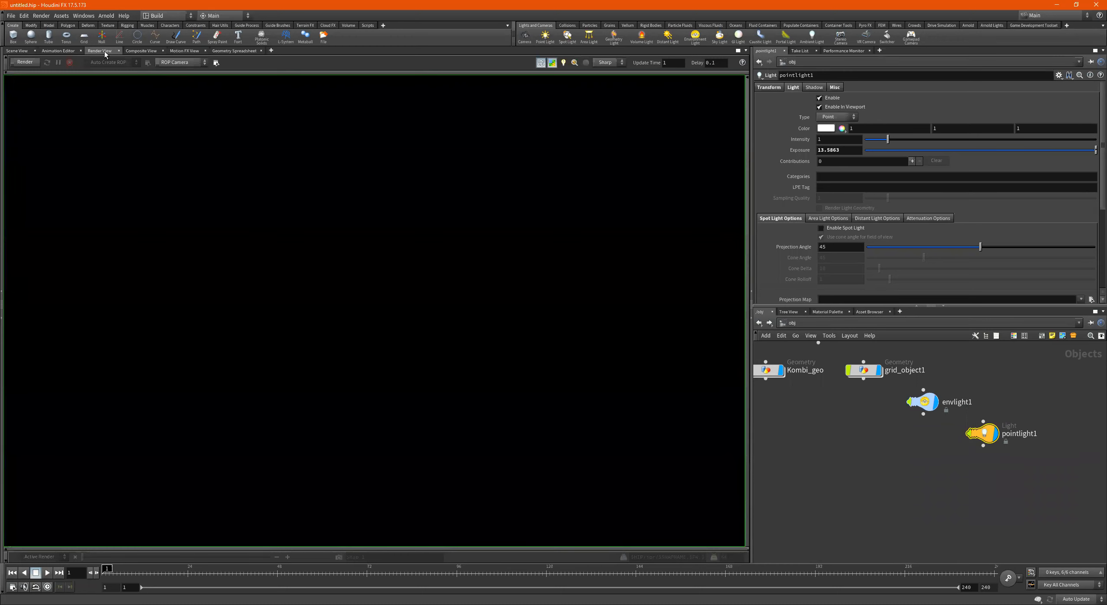
left_click(15, 53)
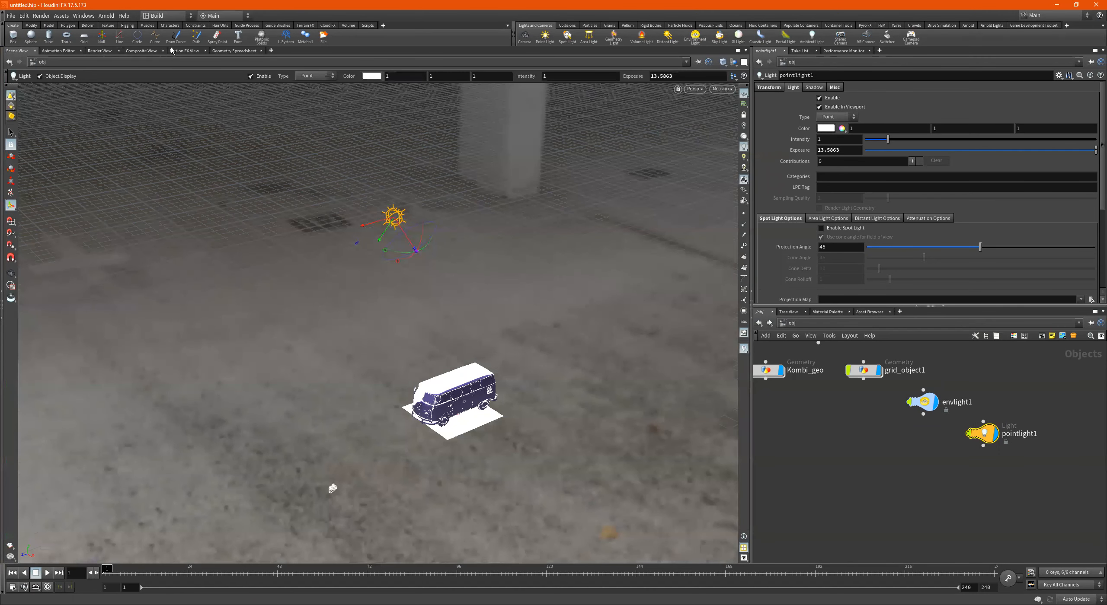
left_click(41, 16)
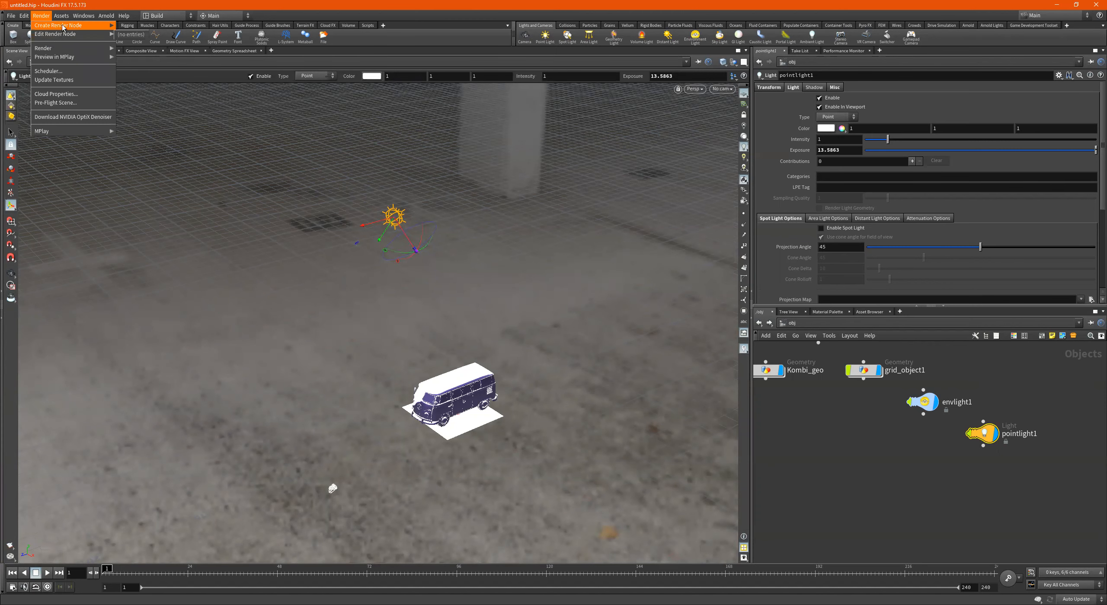
mouse_move(81, 25)
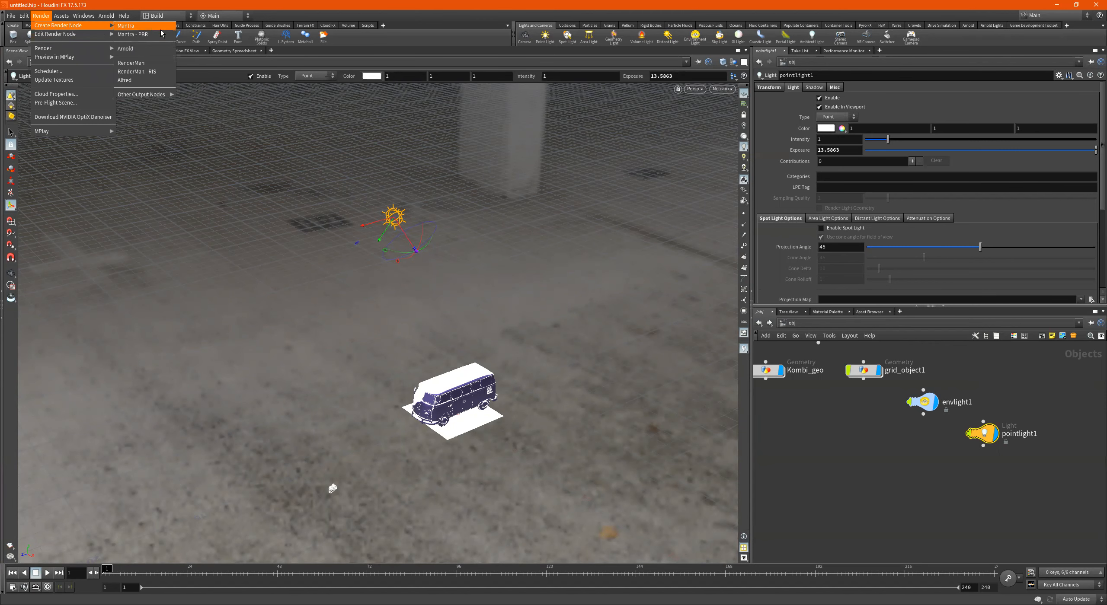
left_click(815, 323)
left_click(806, 327)
left_click(806, 327)
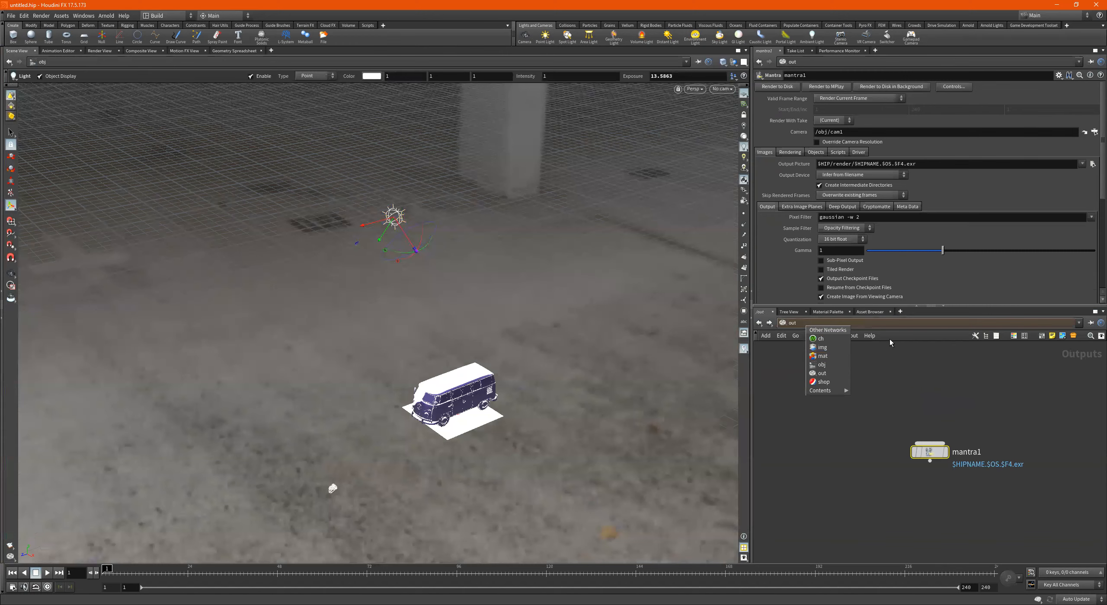
left_click(963, 408)
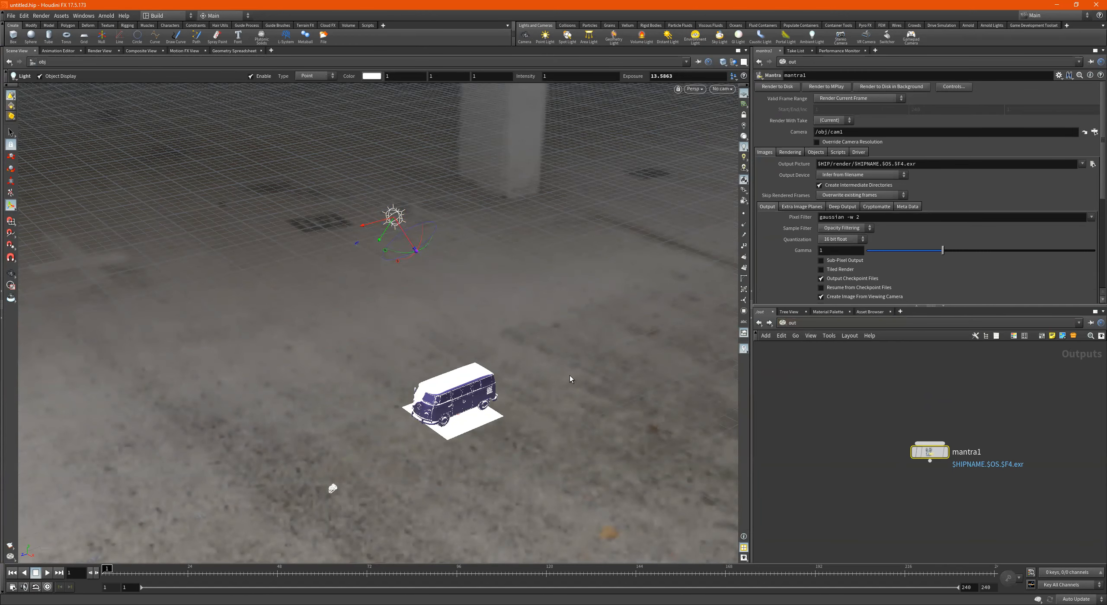
Render the scene interactively in the Render View with mantra1 through /obj/cam1.
left_click_drag(443, 298, 462, 294, "alt")
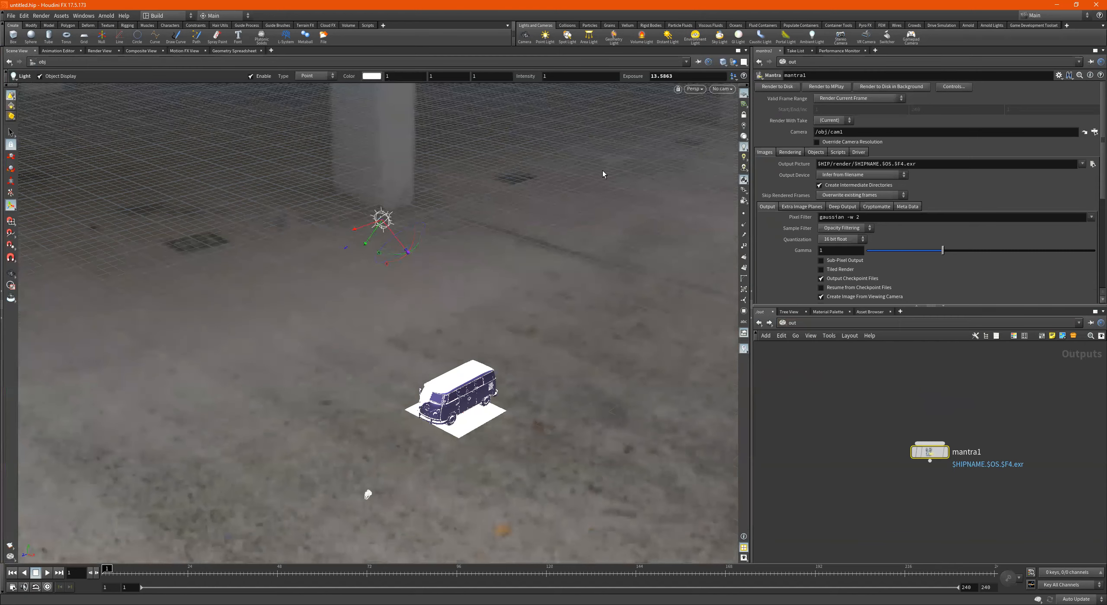
left_click(101, 50)
left_click(181, 63)
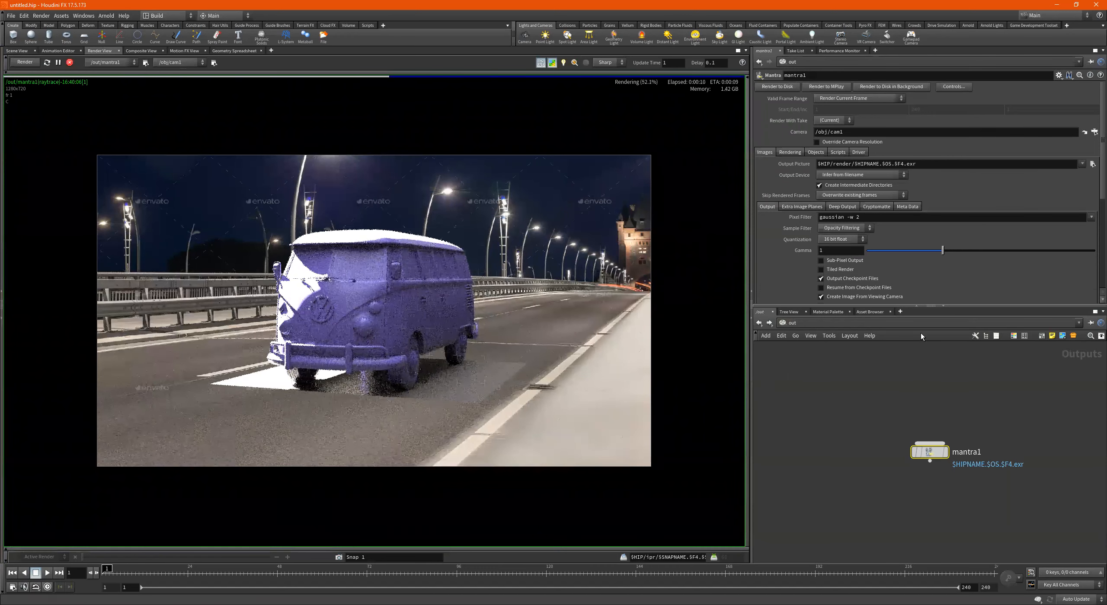
Return to the object network and try point light exposures of 7 and 5, keeping 5.
left_click(763, 325)
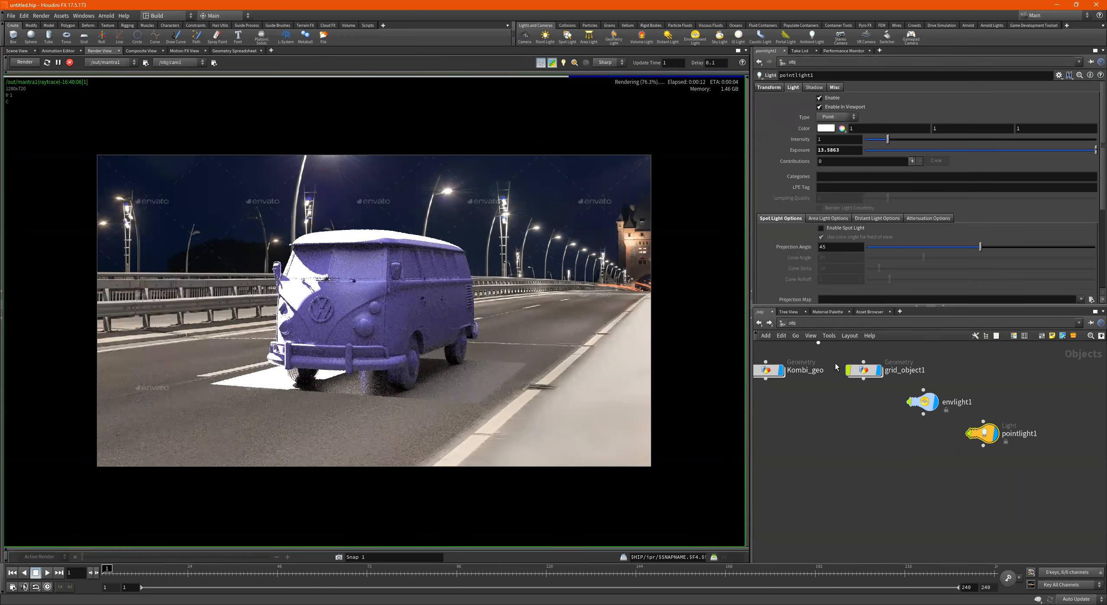
left_click_drag(842, 150, 757, 151)
type("7")
key("Return")
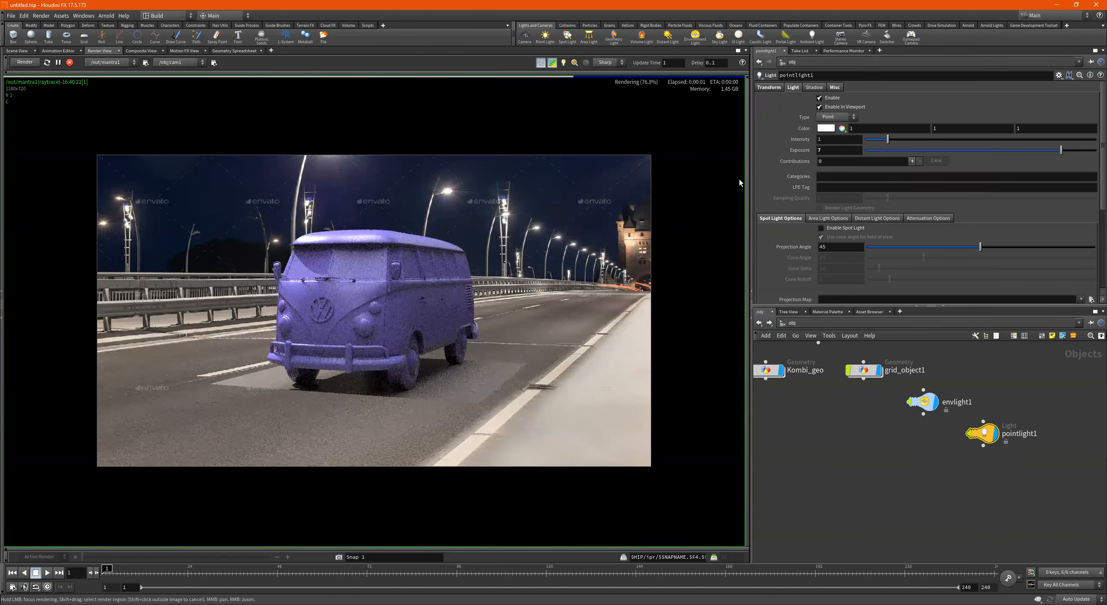
left_click_drag(845, 153, 750, 156)
type("5")
key("Return")
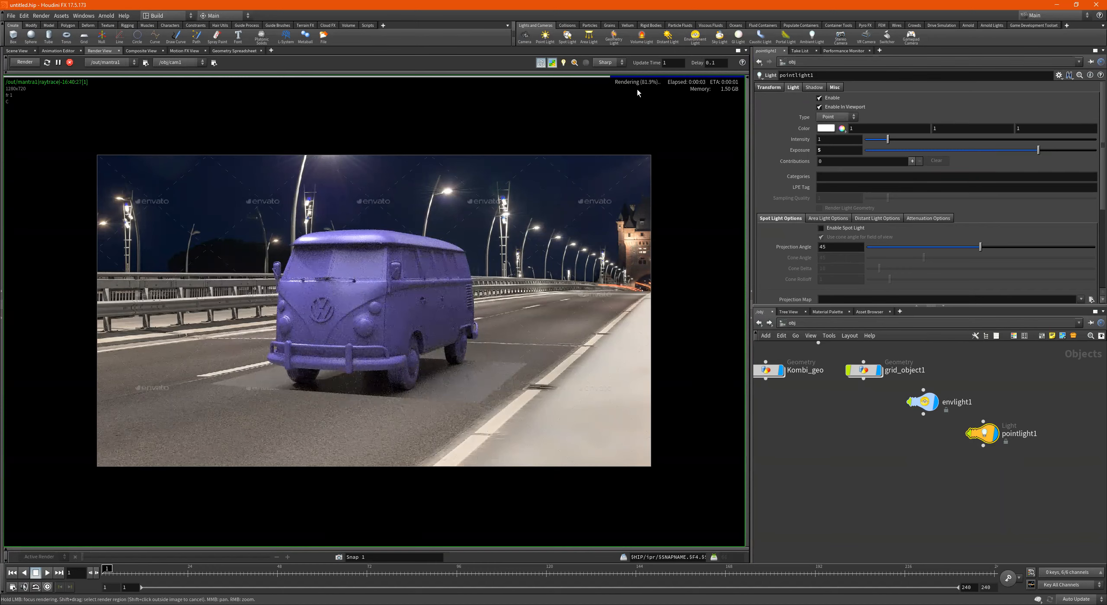
Try a Y rotation of 30 on the Environment Light, reset it to 0 and take a snapshot of the render.
left_click(921, 402)
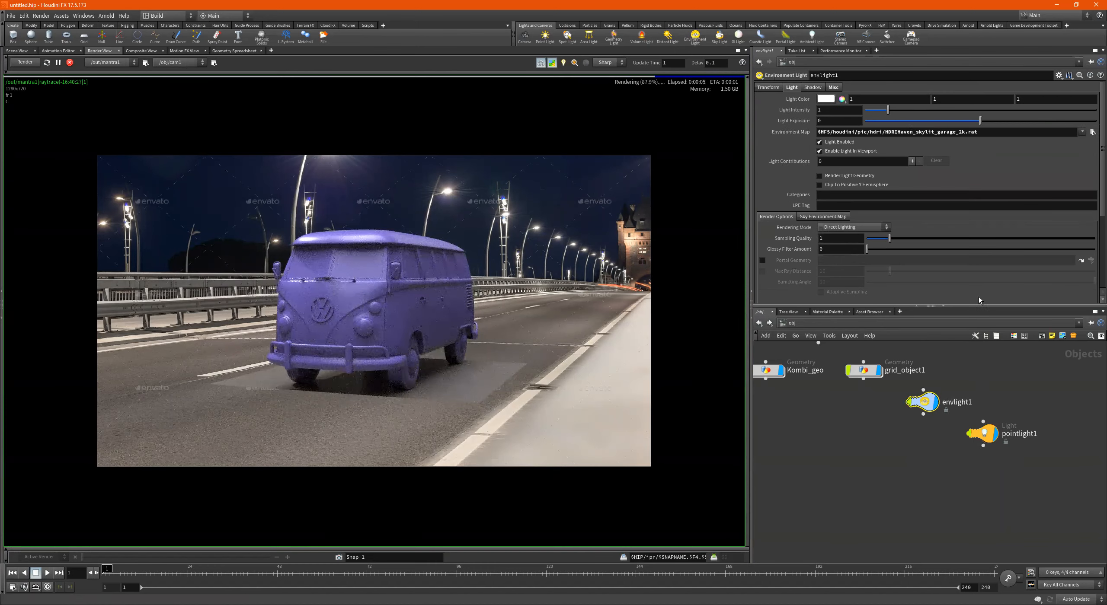
middle_click_drag(929, 110, 930, 95)
left_click_drag(928, 110, 814, 111)
type("30")
key("Return")
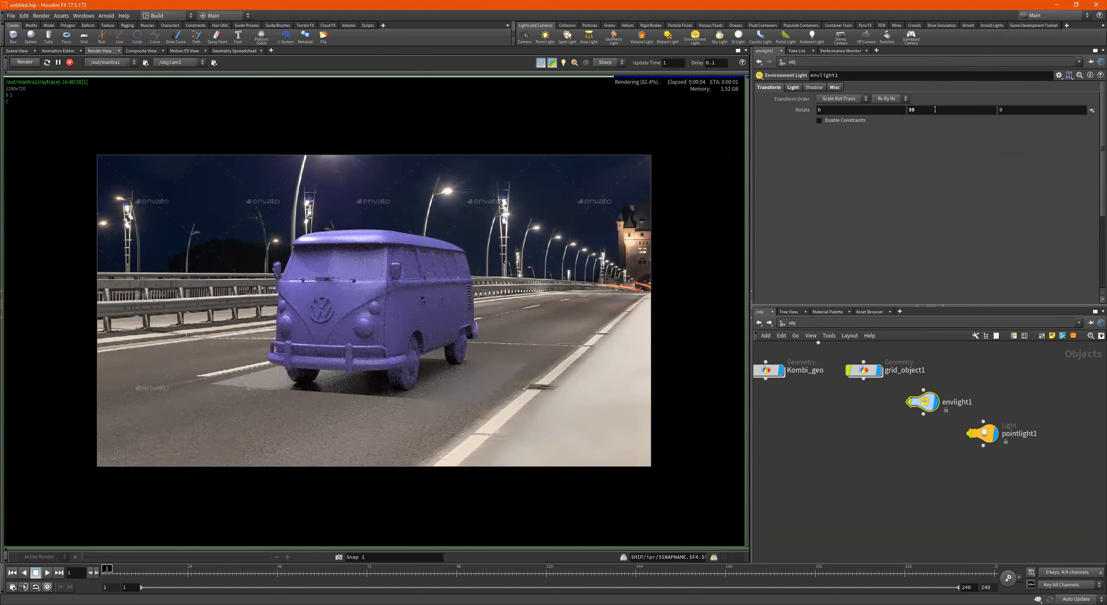
left_click(920, 114)
type("0")
key("Return")
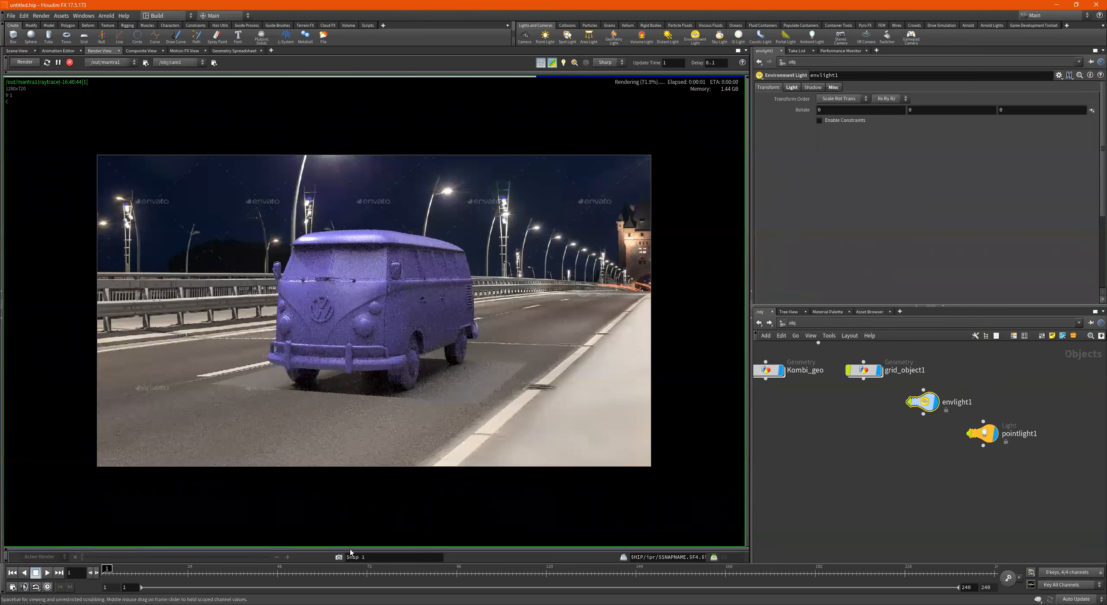
left_click(339, 557)
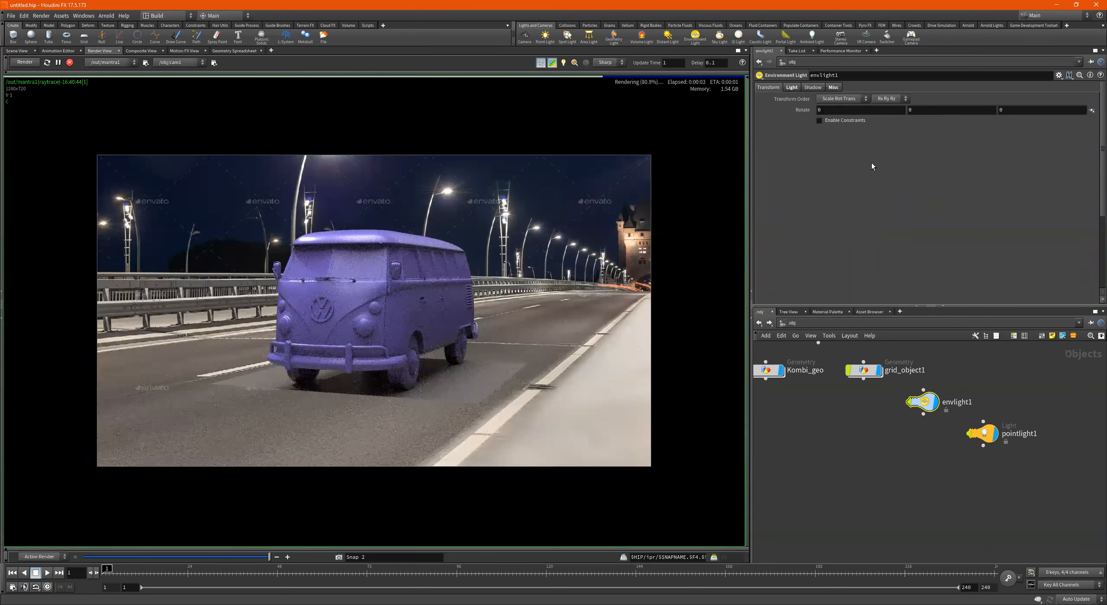
Set the Environment Light's Y rotation to 45 and take a snapshot of the render.
left_click(920, 111)
key("Return")
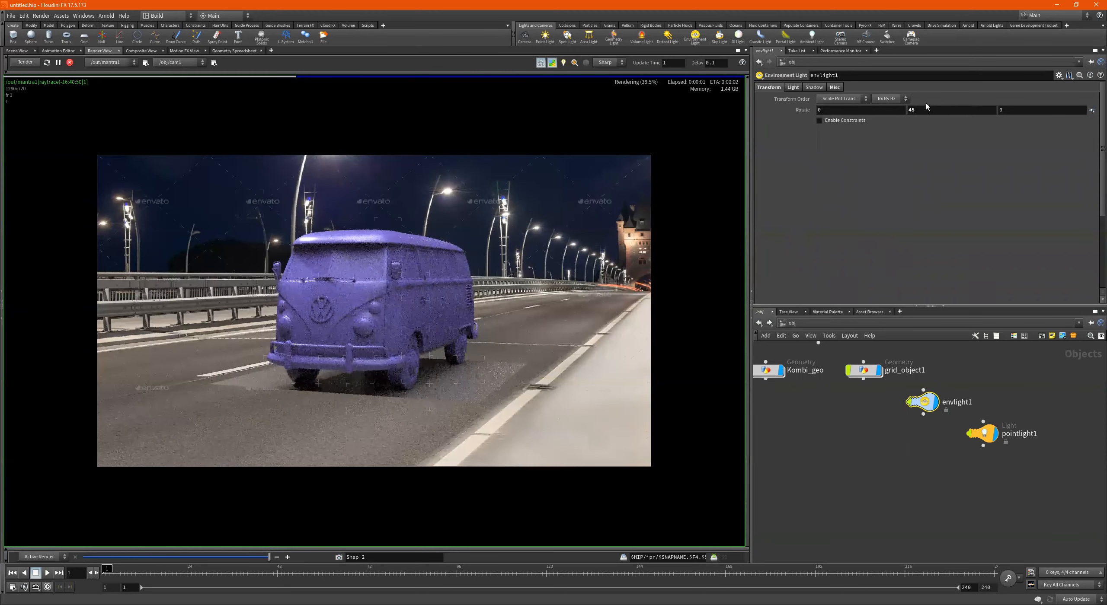
left_click(339, 558)
Test Environment Light Y rotations of 90 and 150 in the interactive render.
left_click(925, 111)
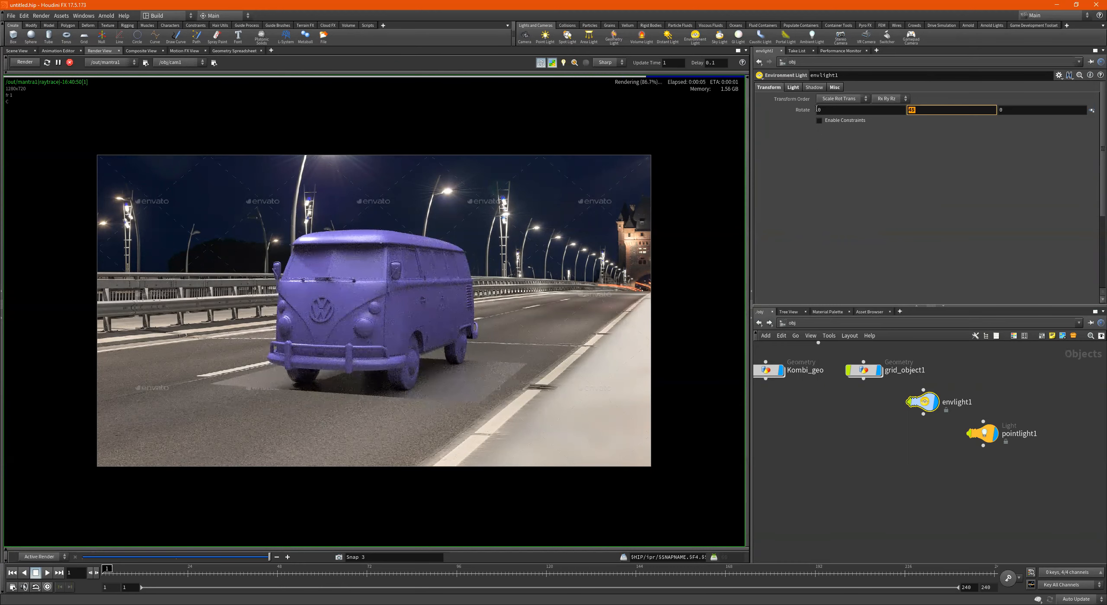
key("Return")
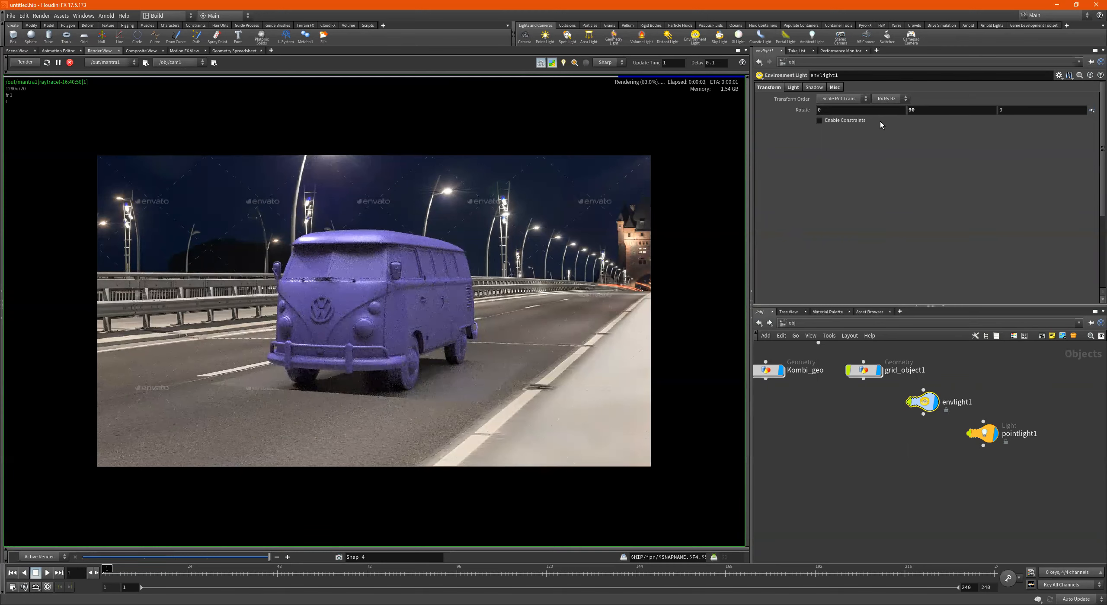
left_click(919, 112)
type("150")
key("Return")
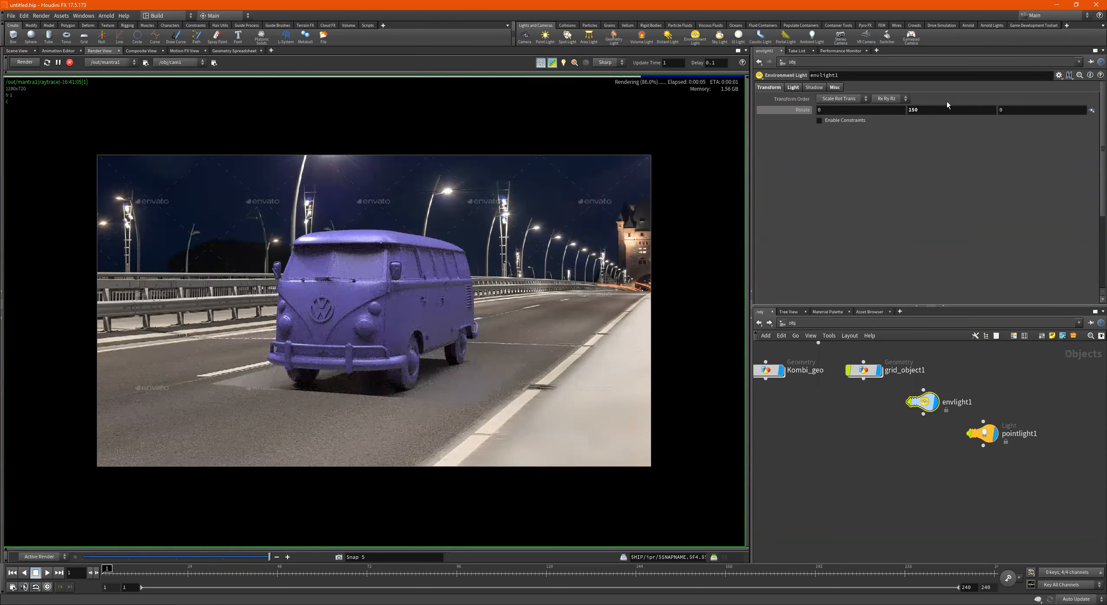
Set the Environment Light's Y rotation to 180.
left_click(914, 110)
type("180")
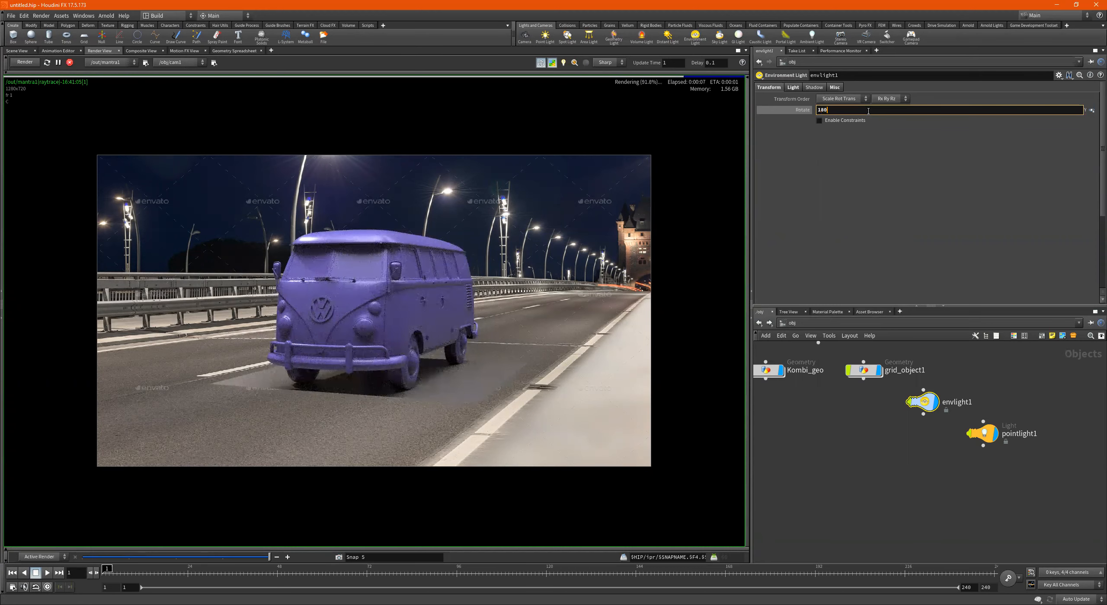
key("Return")
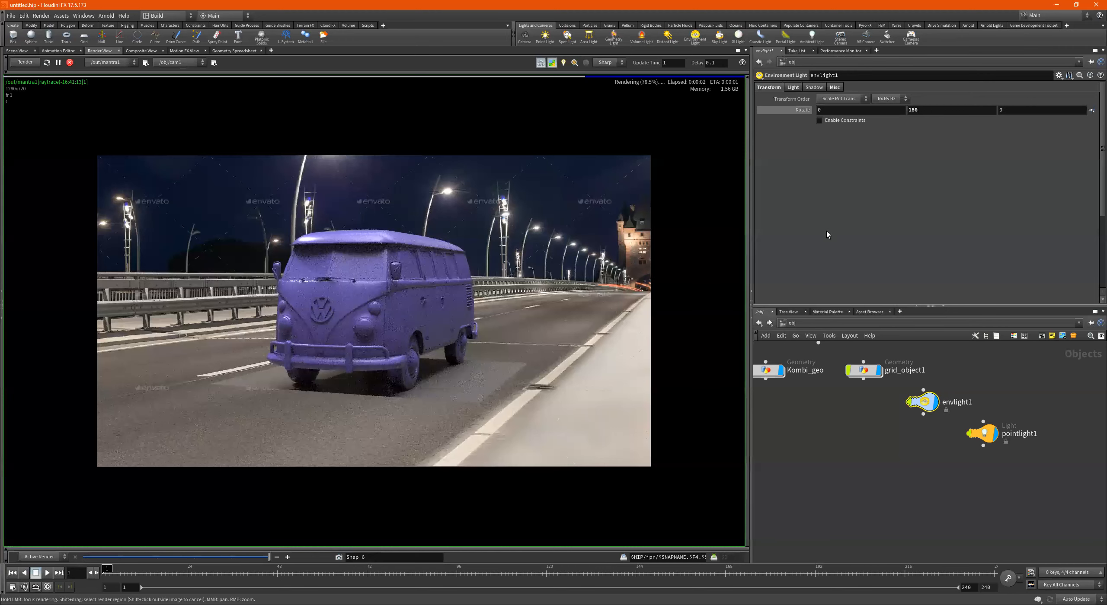
Set the Environment Light's Y rotation to 220, take a snapshot of the render and bring up an earlier snapshot for comparison.
key("Tab")
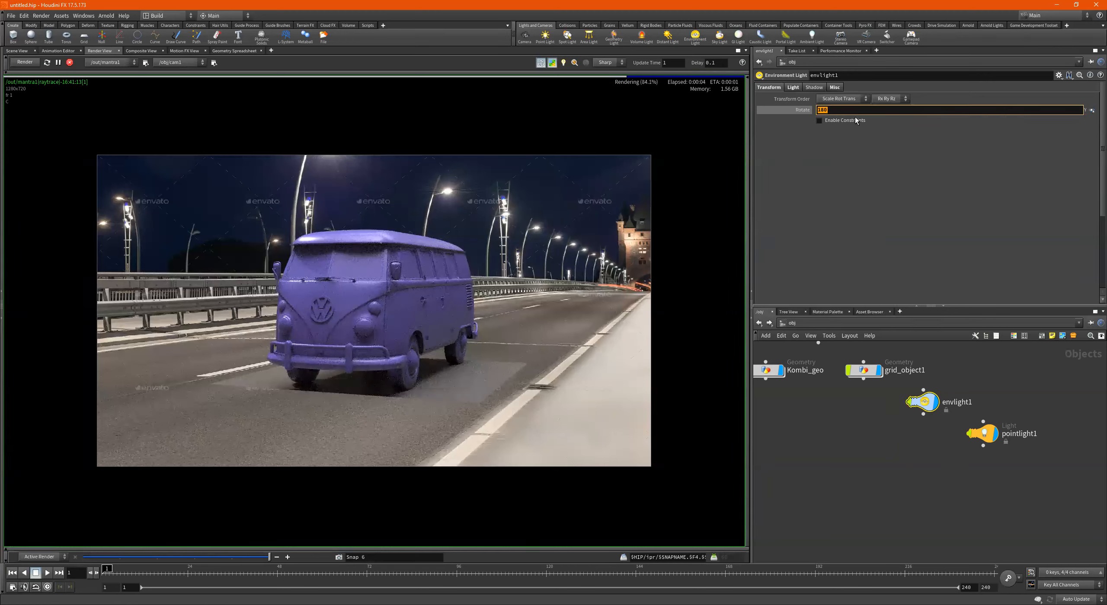
type("220")
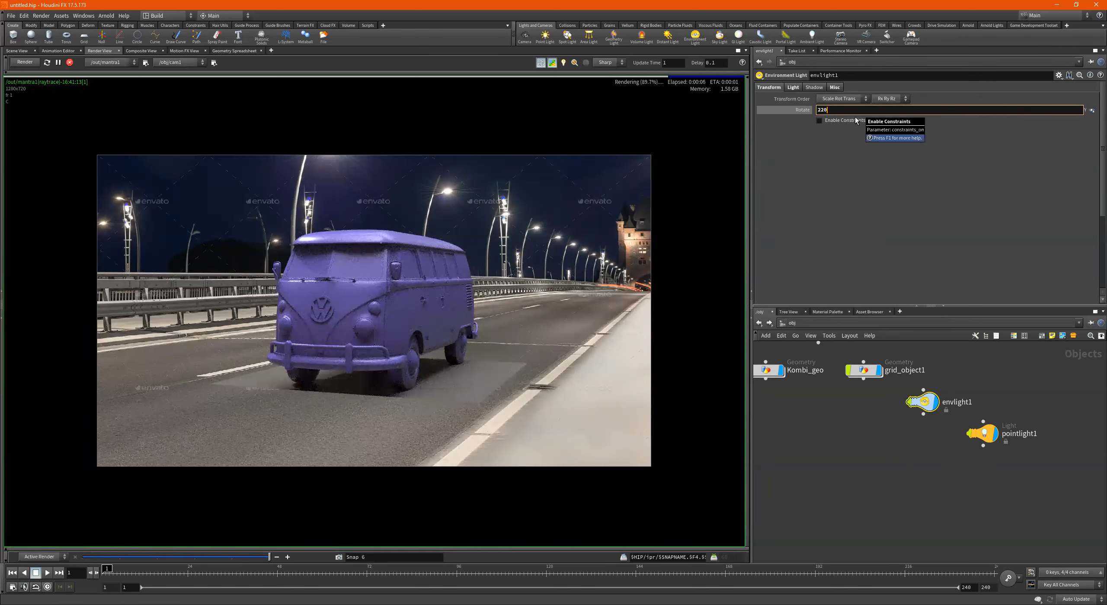
key("Return")
left_click(340, 557)
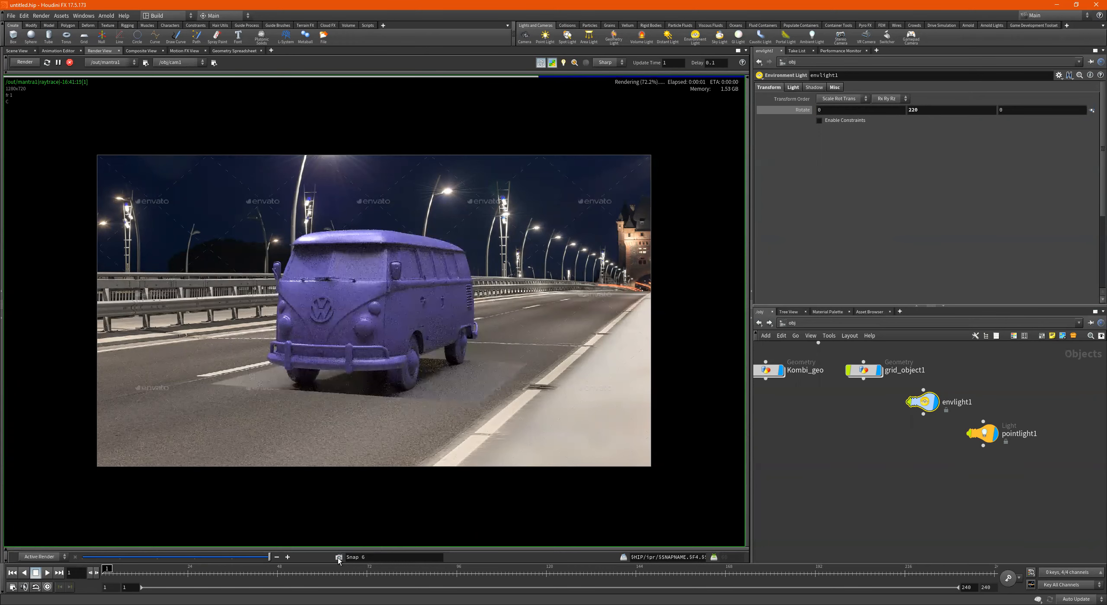
left_click(217, 558)
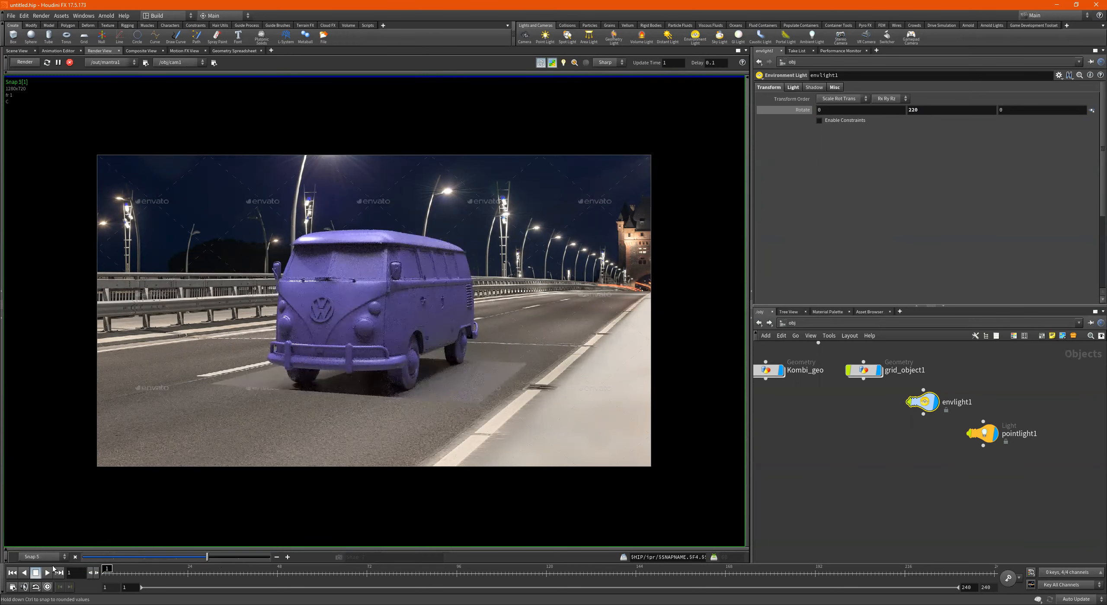
Compare the stored render snapshots for the different Environment Light rotations.
left_click(175, 561)
left_click(253, 561)
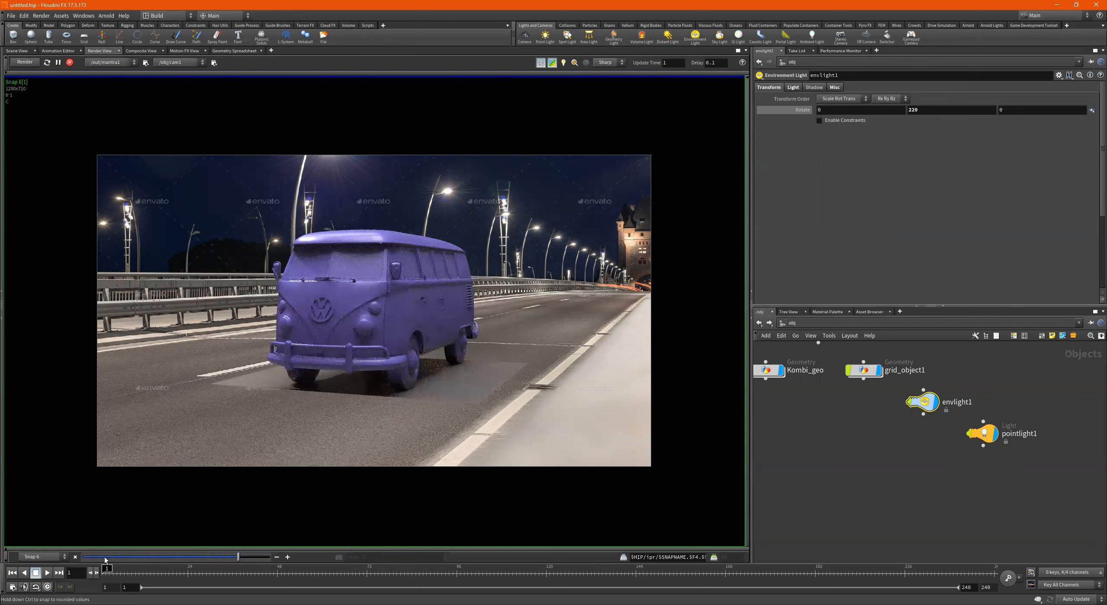
left_click(171, 554)
left_click(83, 557)
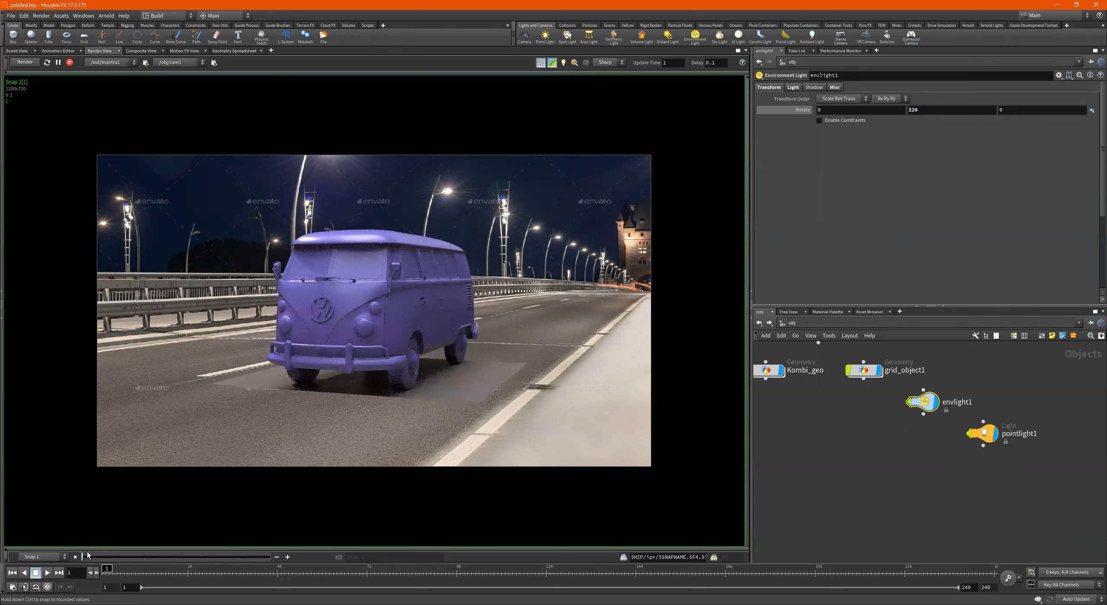
left_click(142, 553)
left_click(86, 555)
left_click(99, 556)
left_click(131, 556)
left_click_drag(198, 548, 239, 551)
left_click(98, 557)
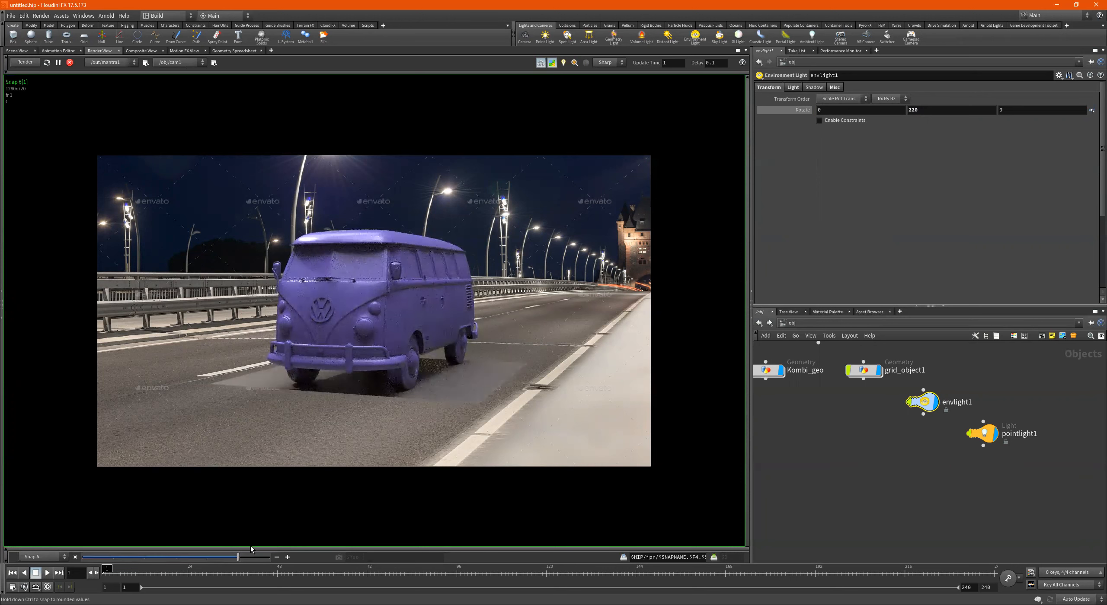
left_click(209, 550)
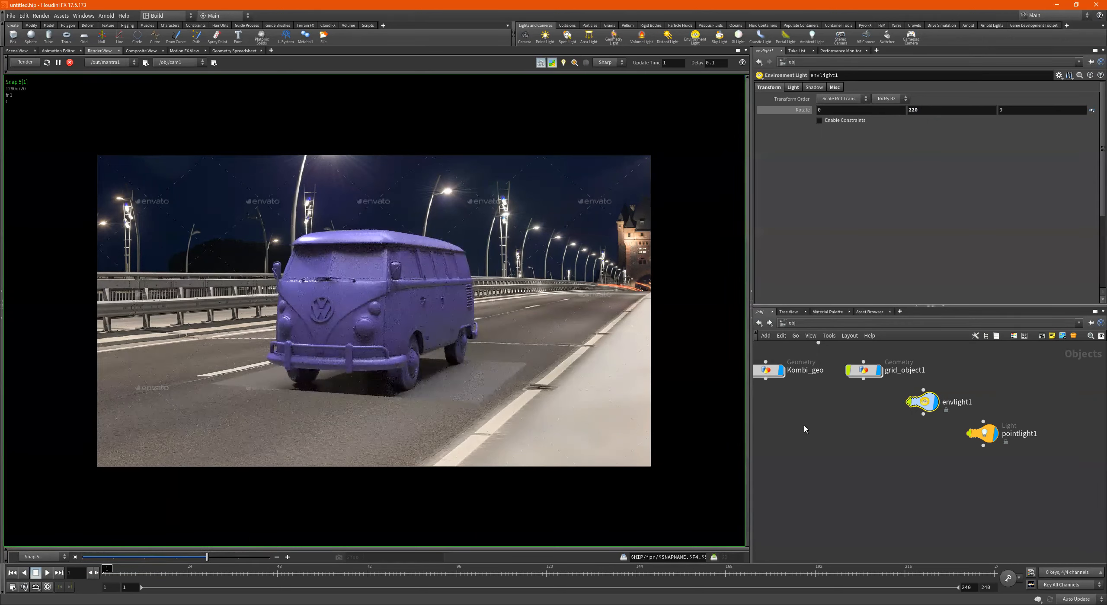
Undo the Environment Light rotation changes back to a Y rotation of 150.
key("ctrl+z")
key("ctrl+z")
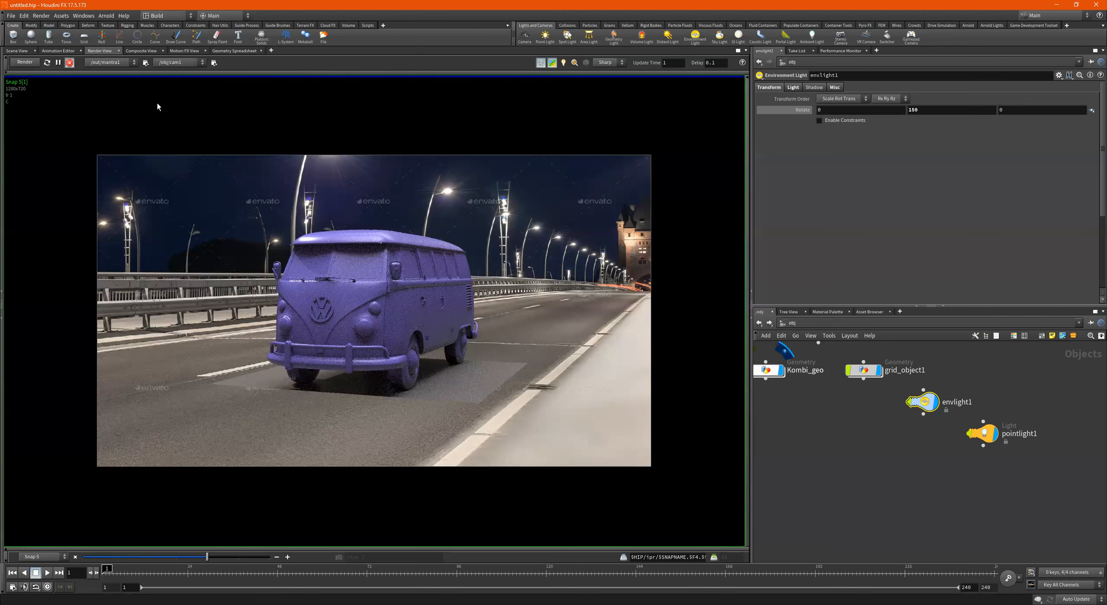
scroll(911, 425, "down", 2)
scroll(964, 440, "up", 2)
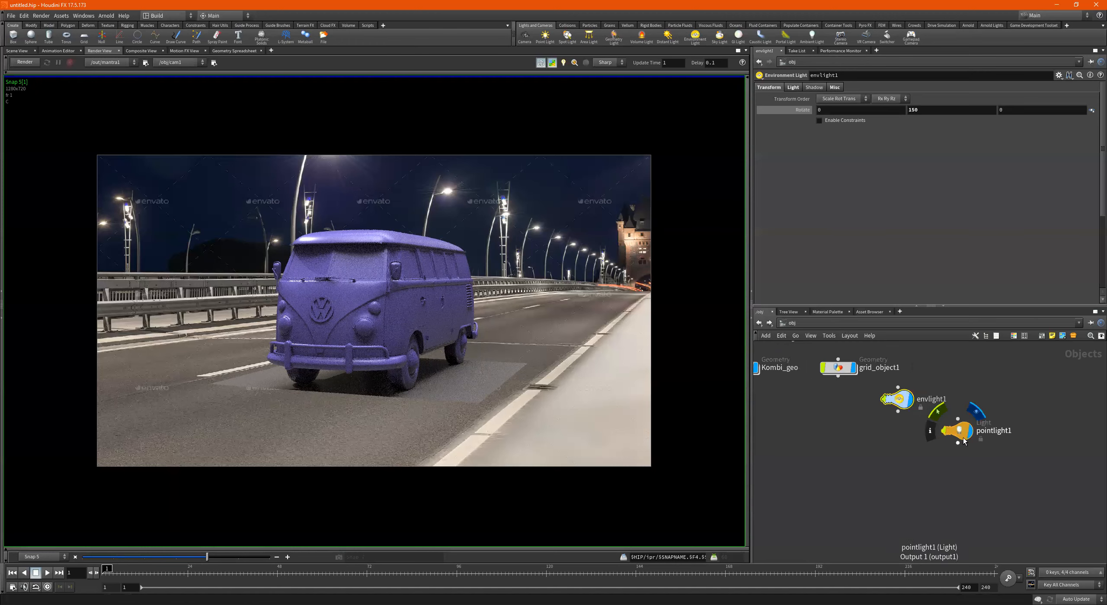
Move pointlight1 along its X axis in the scene so it sits in front of the van.
left_click(21, 51)
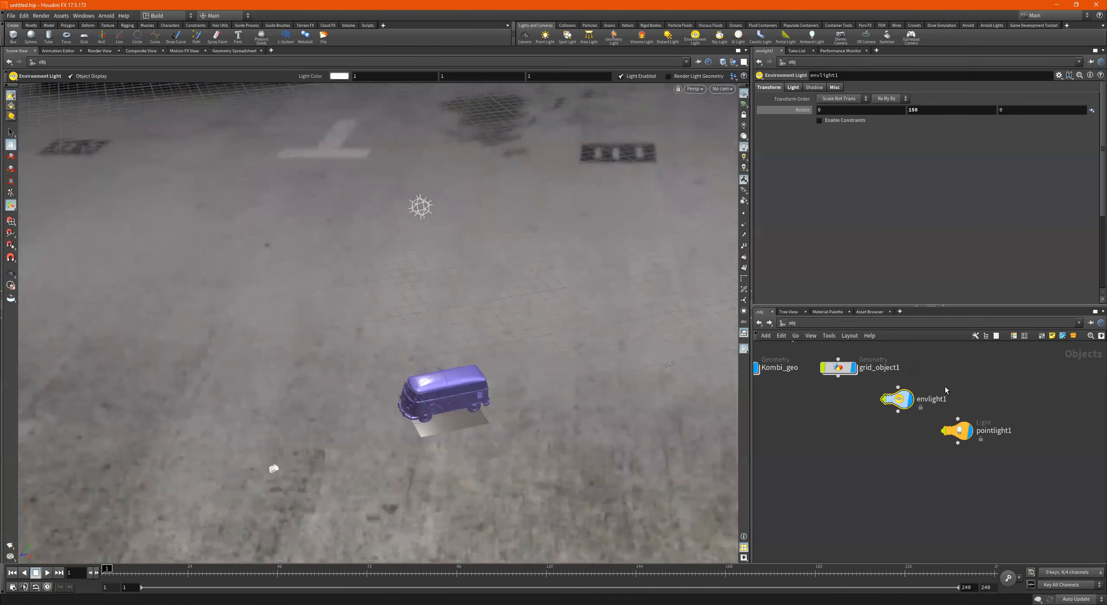
left_click_drag(1007, 392, 958, 454)
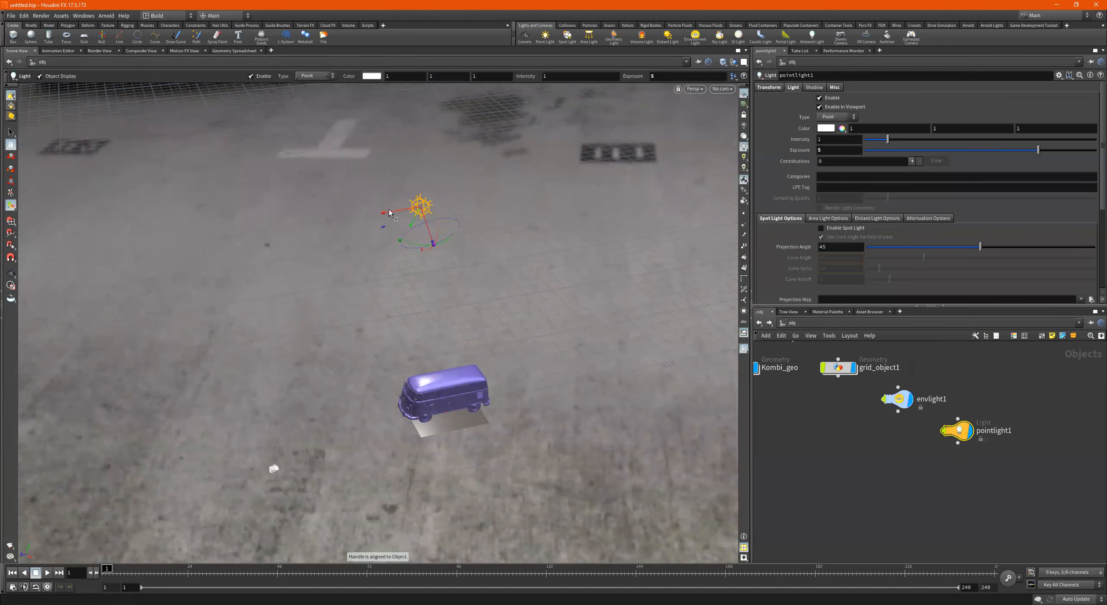
left_click_drag(385, 215, 273, 239)
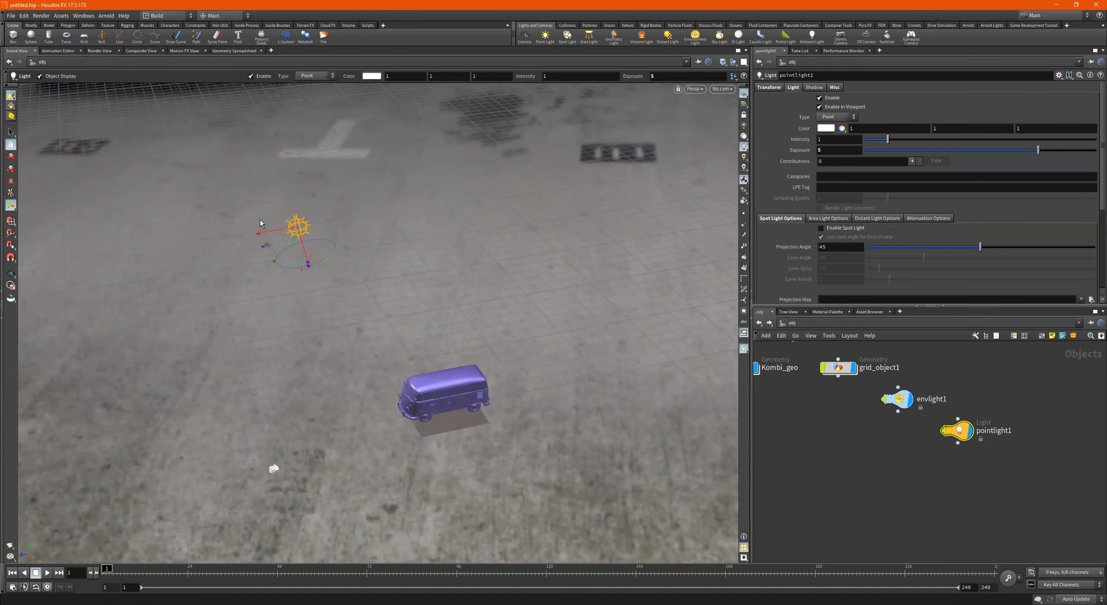
key("Escape")
left_click_drag(271, 229, 244, 228)
Duplicate the point light twice and space the copies along the X axis to form a row of three lights.
left_click_drag(1016, 394, 943, 473)
left_click_drag(960, 433, 958, 470, "alt")
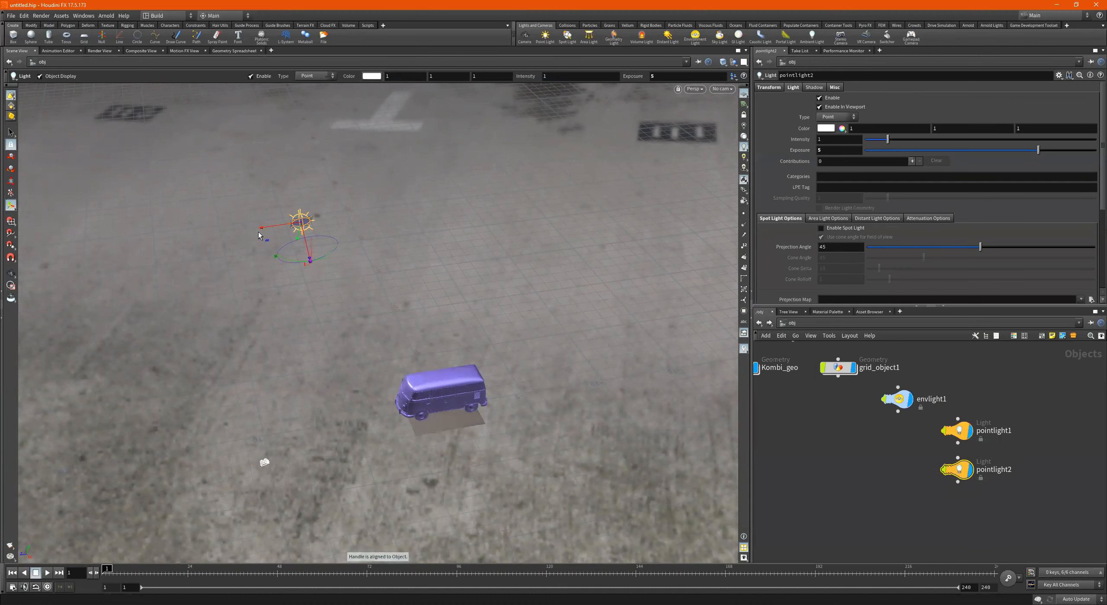
left_click_drag(296, 226, 422, 219)
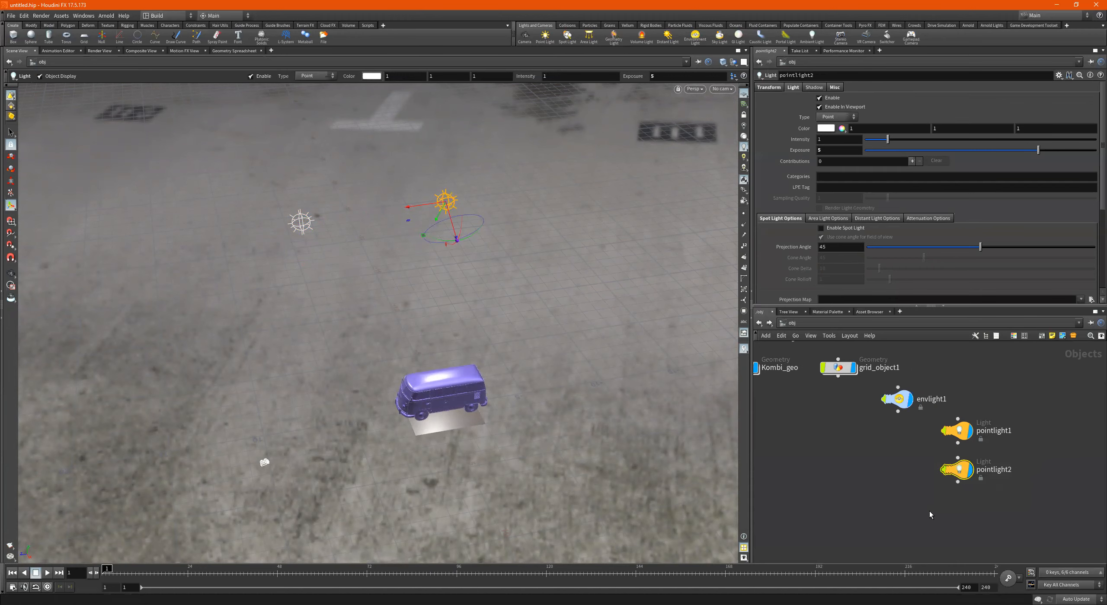
left_click_drag(413, 205, 411, 206, "alt")
left_click_drag(958, 468, 958, 510, "alt")
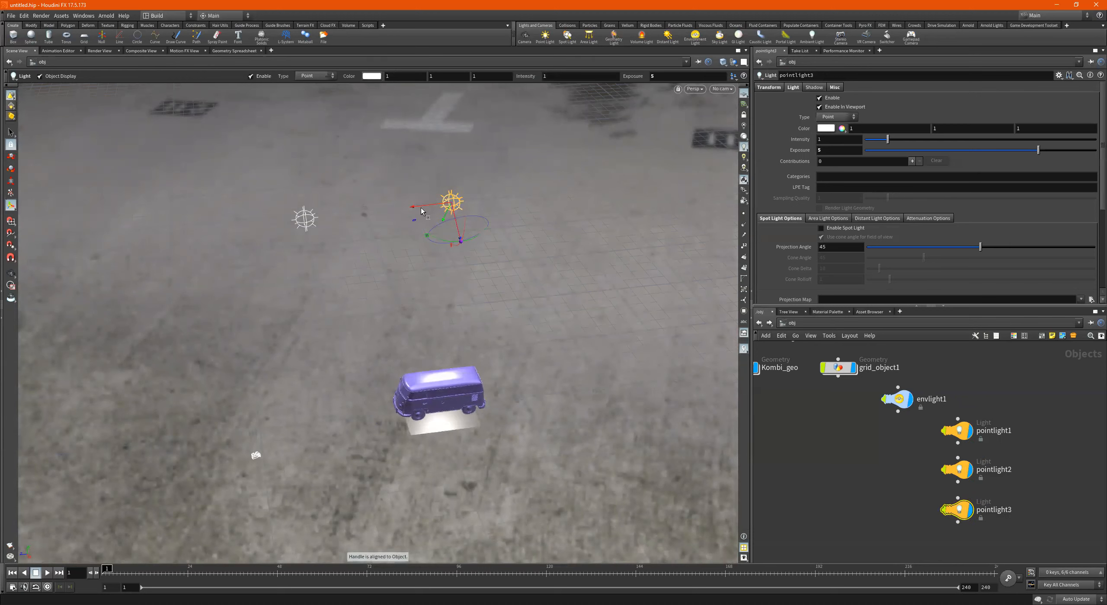
left_click_drag(422, 208, 607, 198)
Bring up the active render and render the van with the three point lights.
left_click(99, 51)
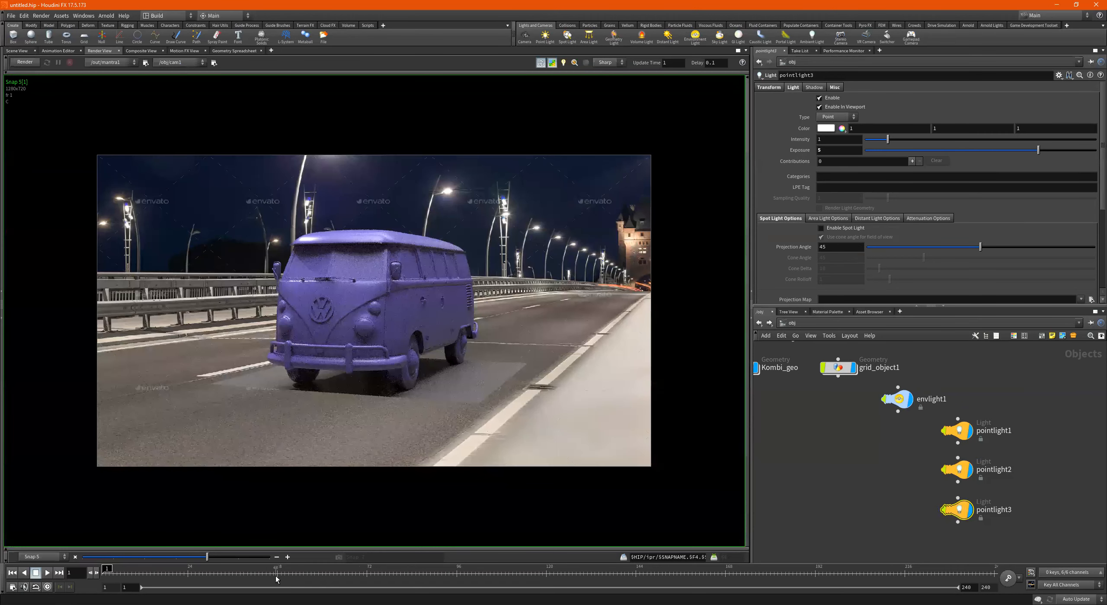
left_click(267, 557)
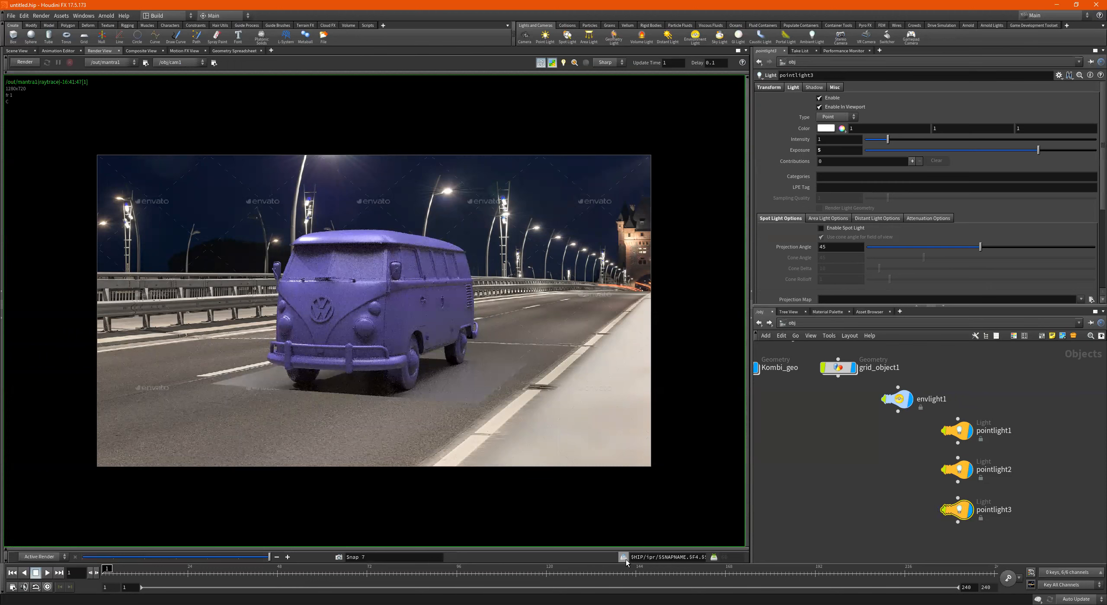
left_click(25, 62)
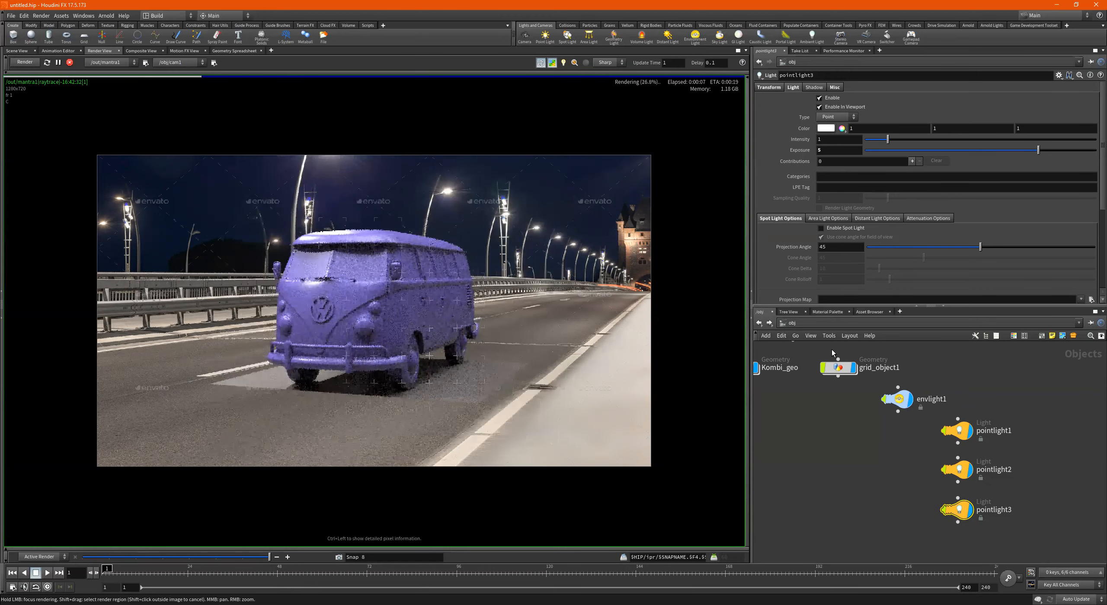
Set the Exposure of all three point lights to 4.2 and take a snapshot of the render.
left_click_drag(1034, 405, 960, 536)
left_click(835, 152)
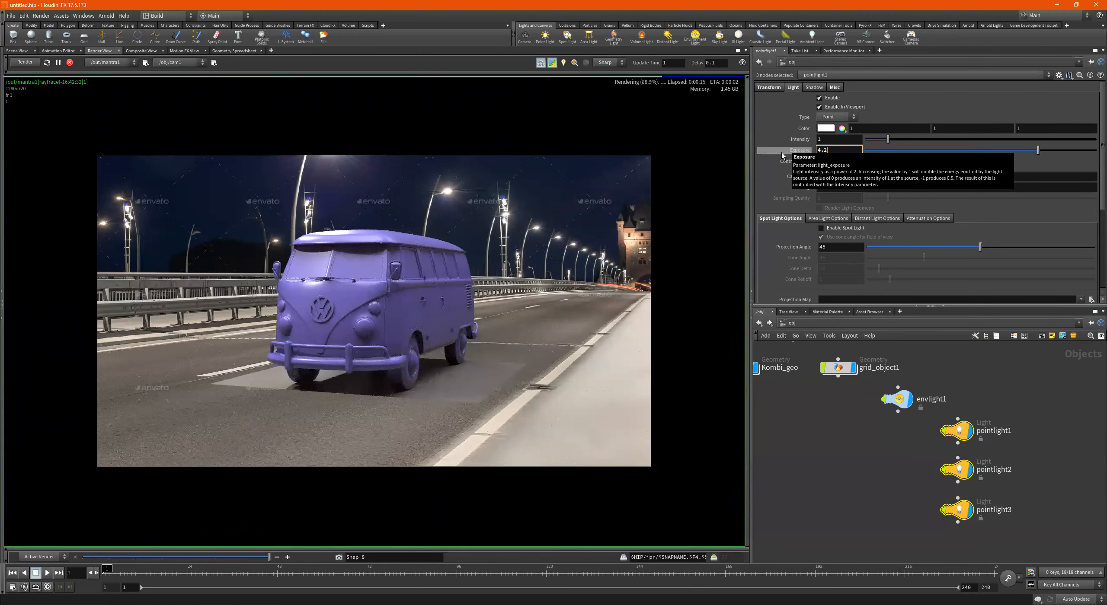
left_click(340, 557)
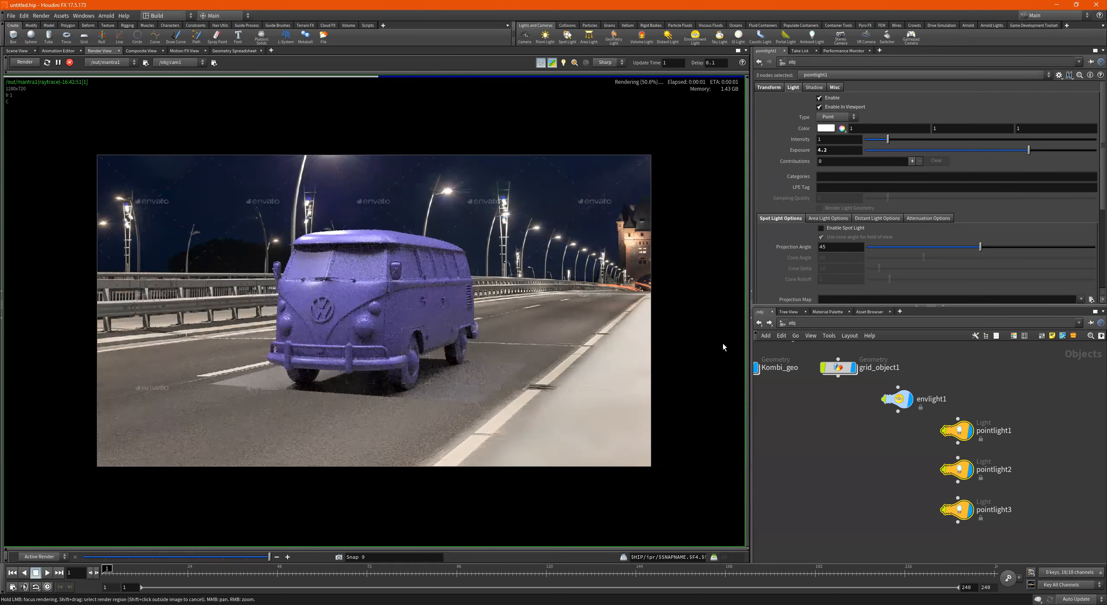
mouse_move(269, 557)
left_mouse_down()
mouse_move(246, 558)
mouse_move(262, 562)
left_mouse_up()
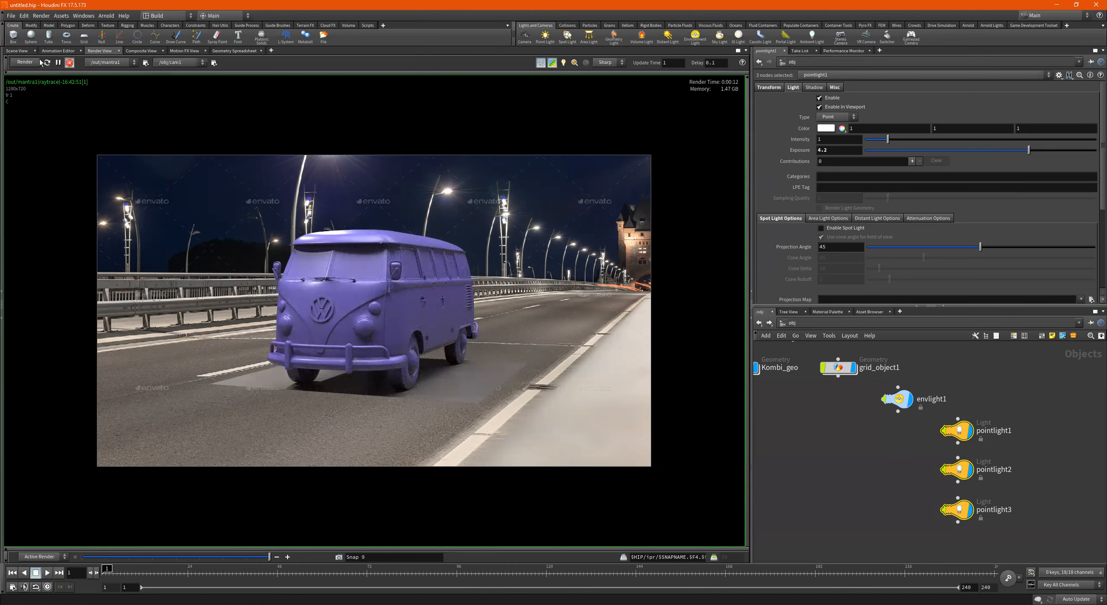
Stretch the ground grid inside grid_object1 at both ends to a length of about 22.75.
left_click(18, 51)
left_click_drag(478, 440, 489, 433, "alt")
scroll(862, 419, "down", 3)
middle_click_drag(862, 419, 882, 426)
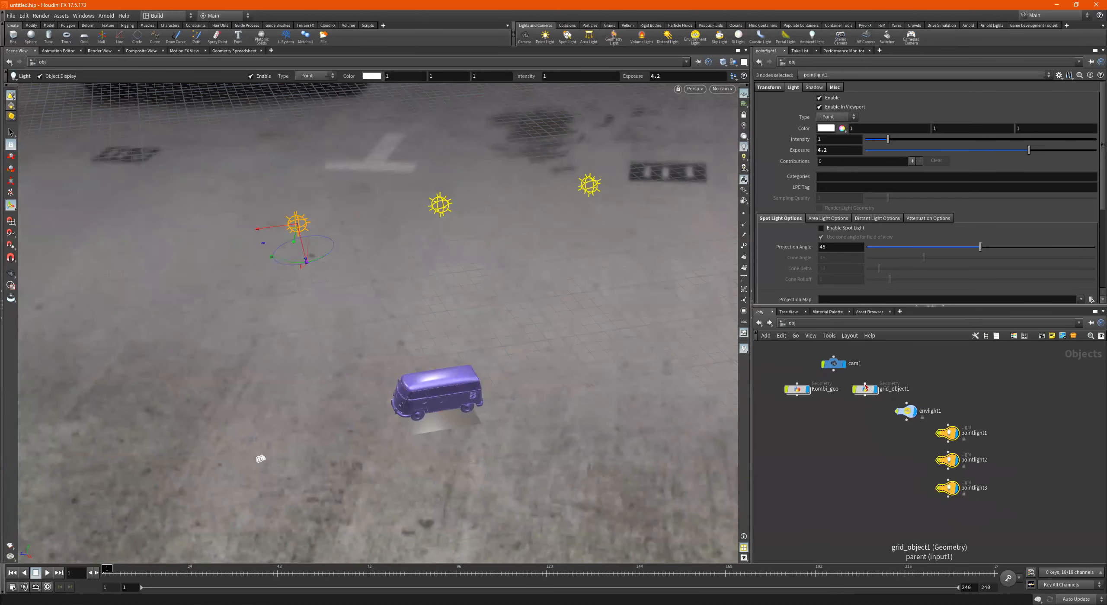
double_click(866, 389)
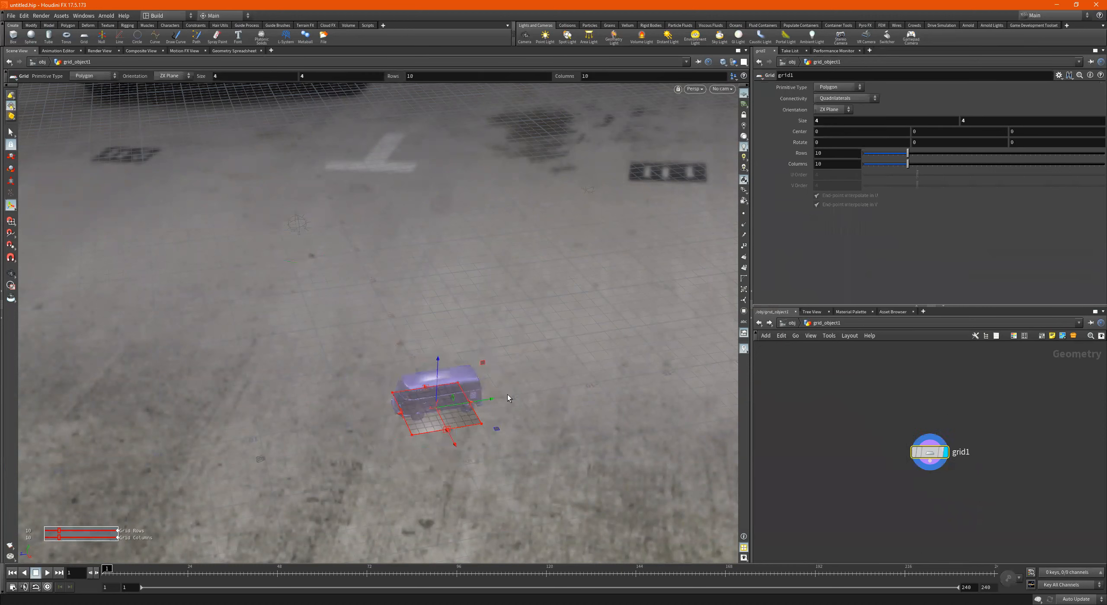
left_click_drag(471, 404, 701, 366)
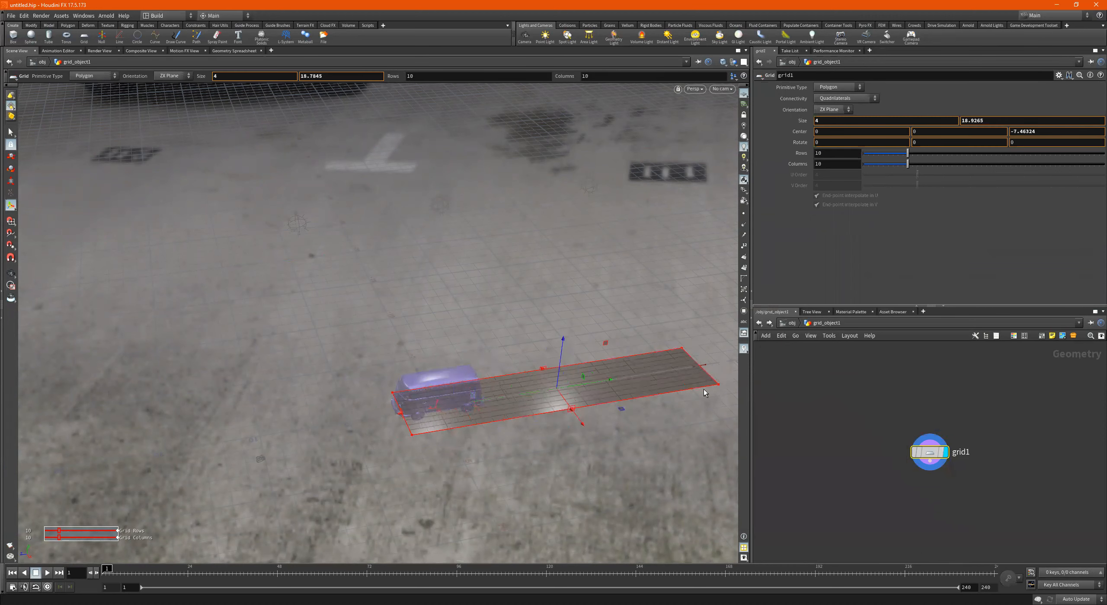
left_click_drag(399, 417, 494, 359)
key("Return")
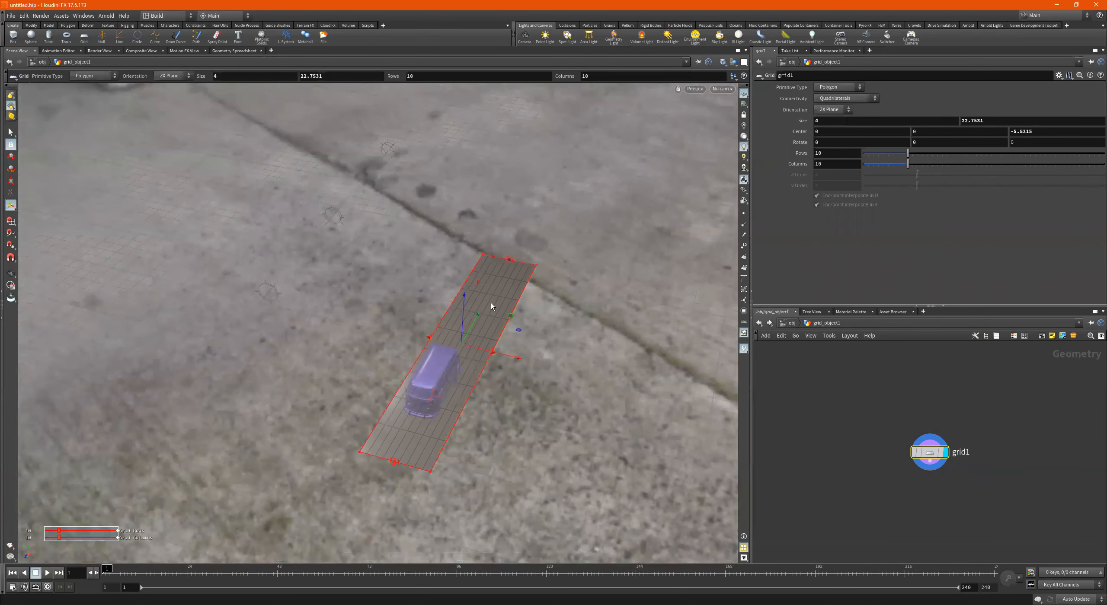
Look through cam1, enlarge the grid to about 7.37 by 66.53 to cover the road, and return to the object level.
left_click(722, 88)
left_click(732, 130)
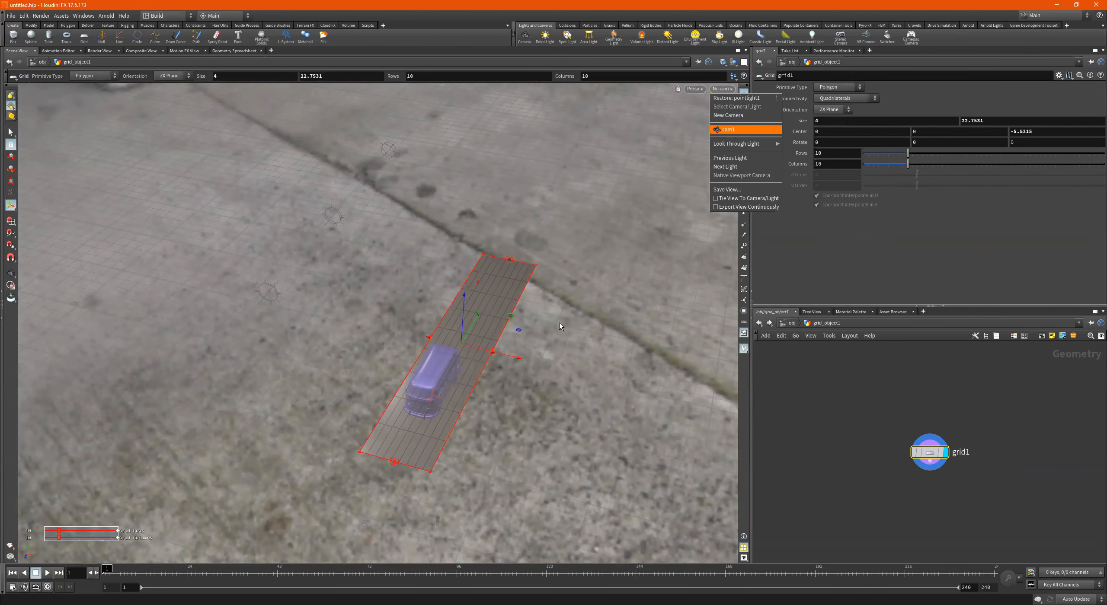
left_click_drag(607, 367, 621, 367)
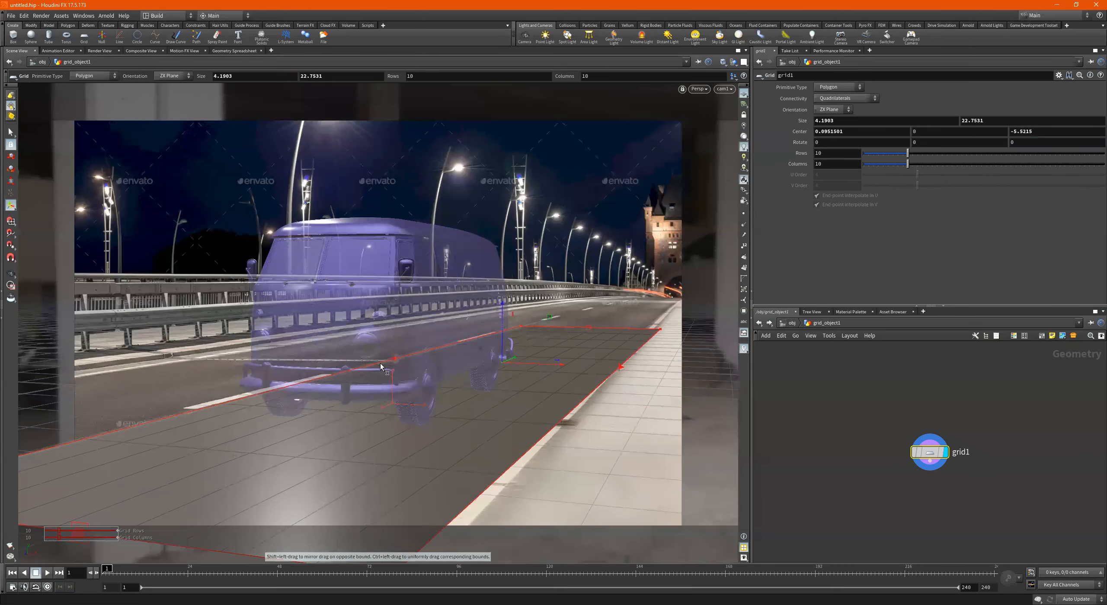
left_click_drag(396, 359, 262, 327)
left_click_drag(536, 326, 647, 276)
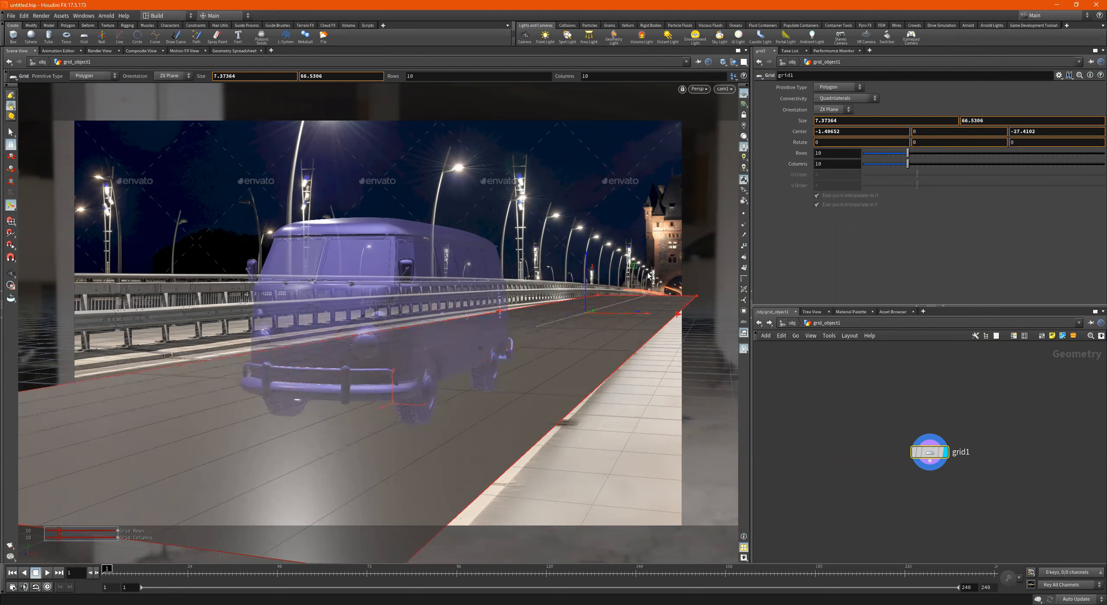
left_click(785, 324)
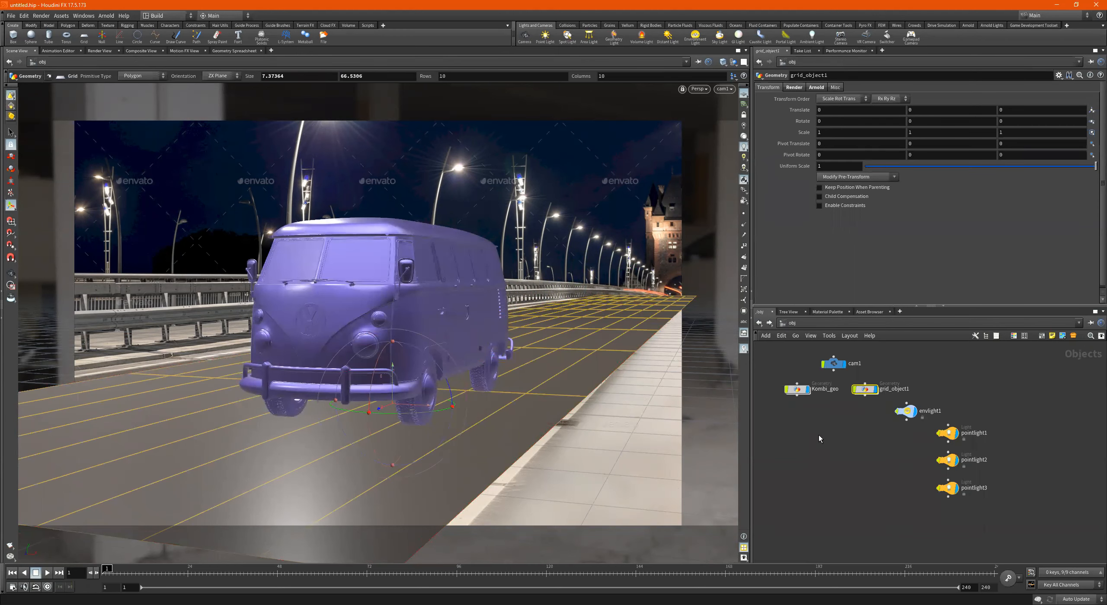
Test-render the van on the enlarged road grid and stop the render.
left_click(94, 52)
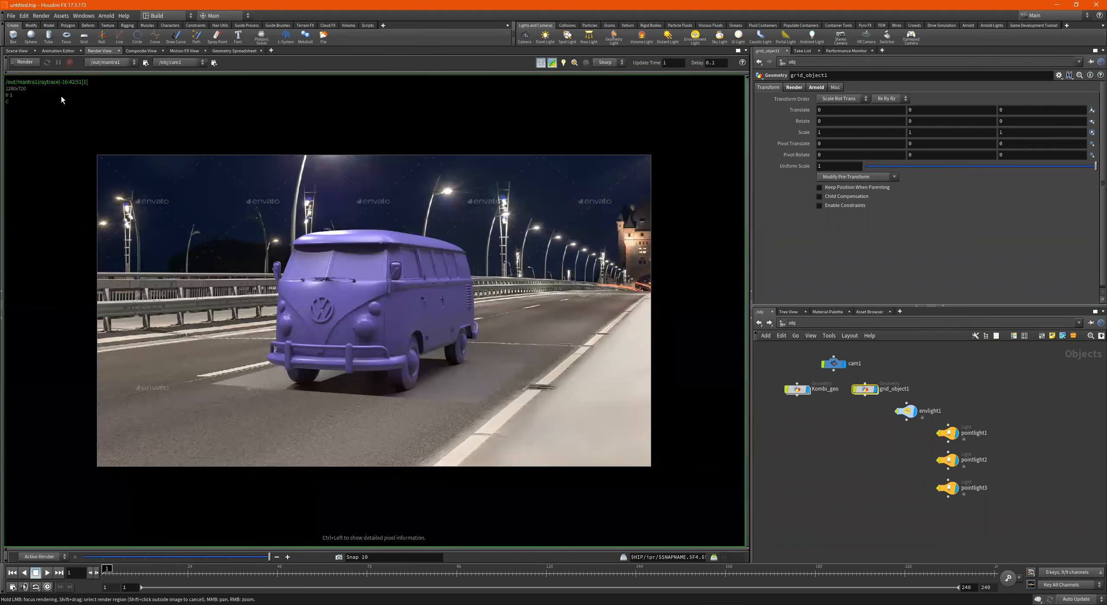
left_click(27, 62)
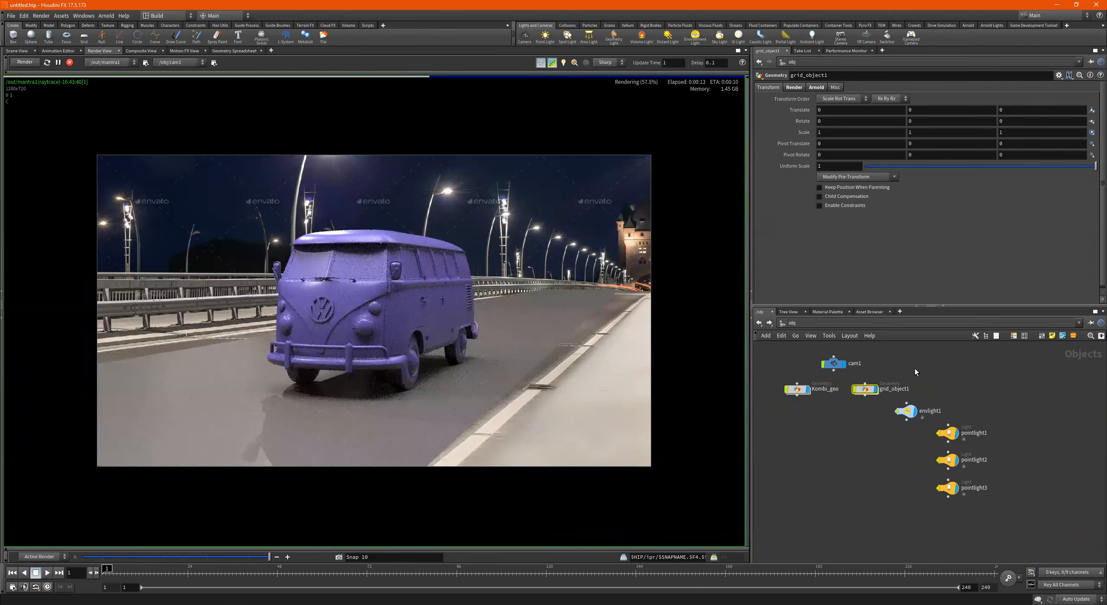
left_click(68, 65)
Rotate grid_object1 about the Y axis by about 0.92 degrees to align its edge with the curb.
left_click(17, 51)
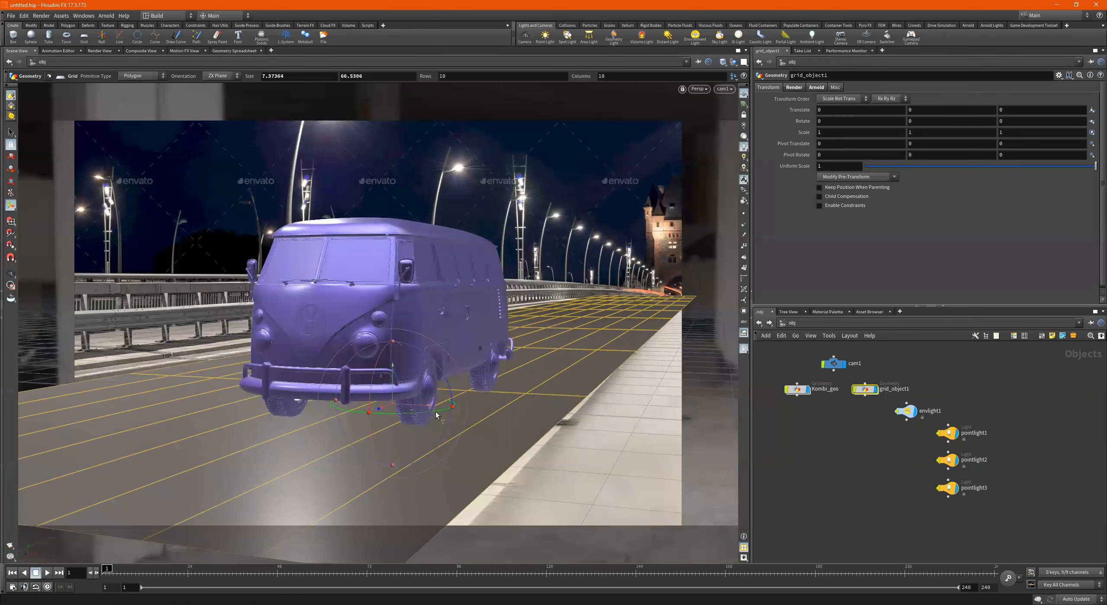
left_click_drag(436, 413, 442, 416)
key("ctrl+z")
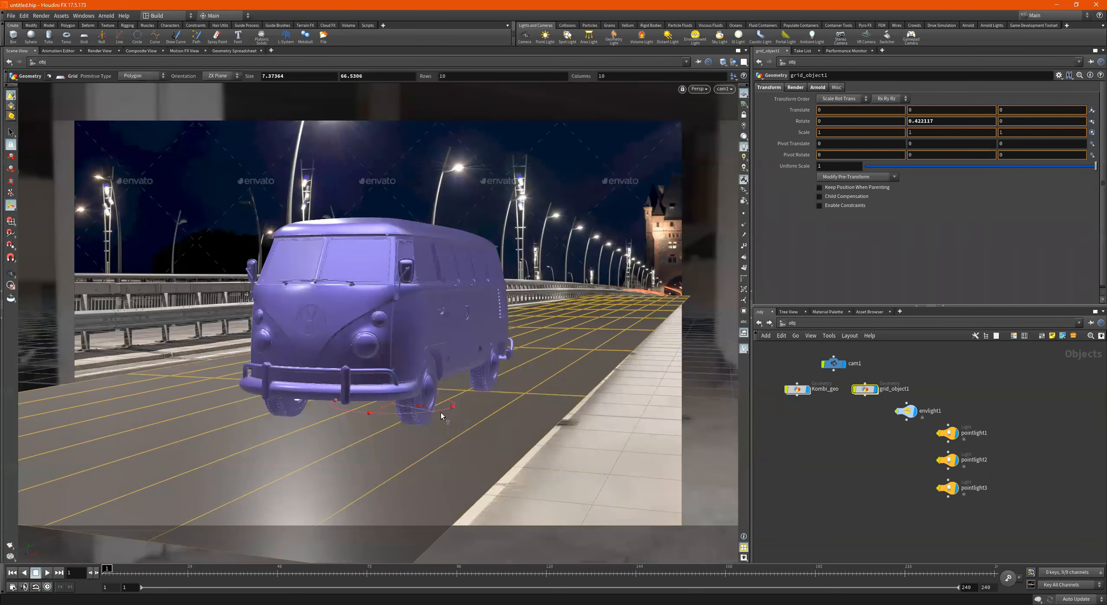
key("ctrl+y")
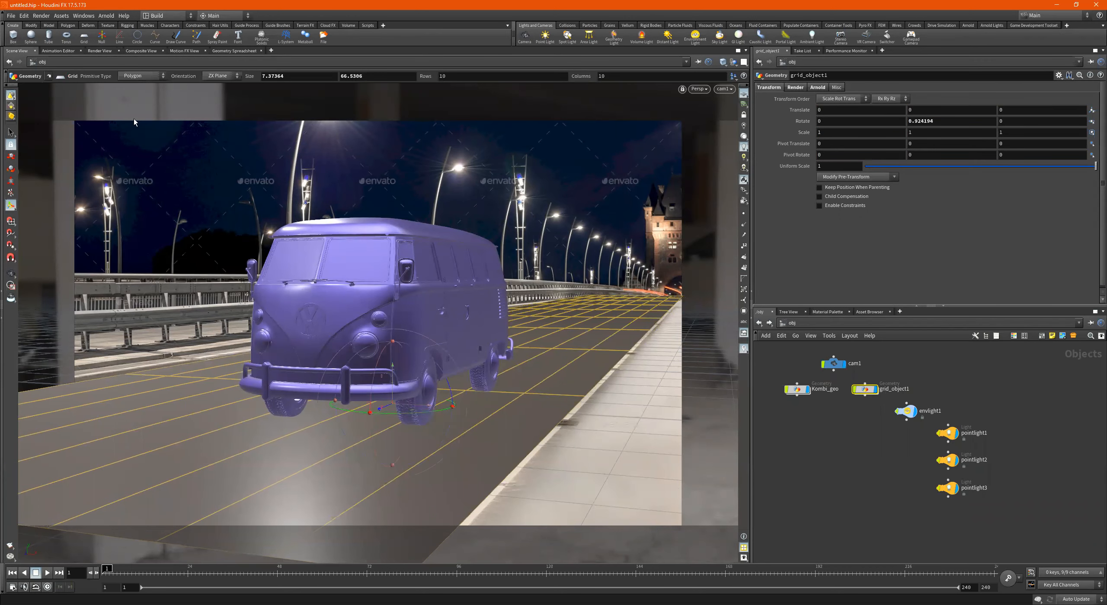
Take a snapshot of the previous render and re-render the scene with the rotated grid.
left_click(98, 51)
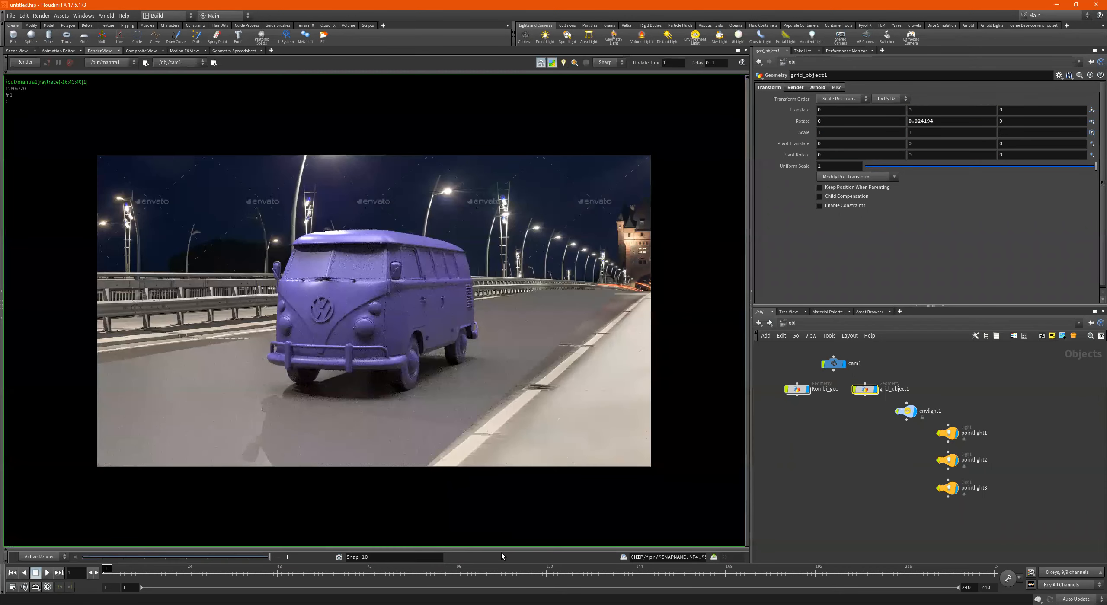
left_click(339, 557)
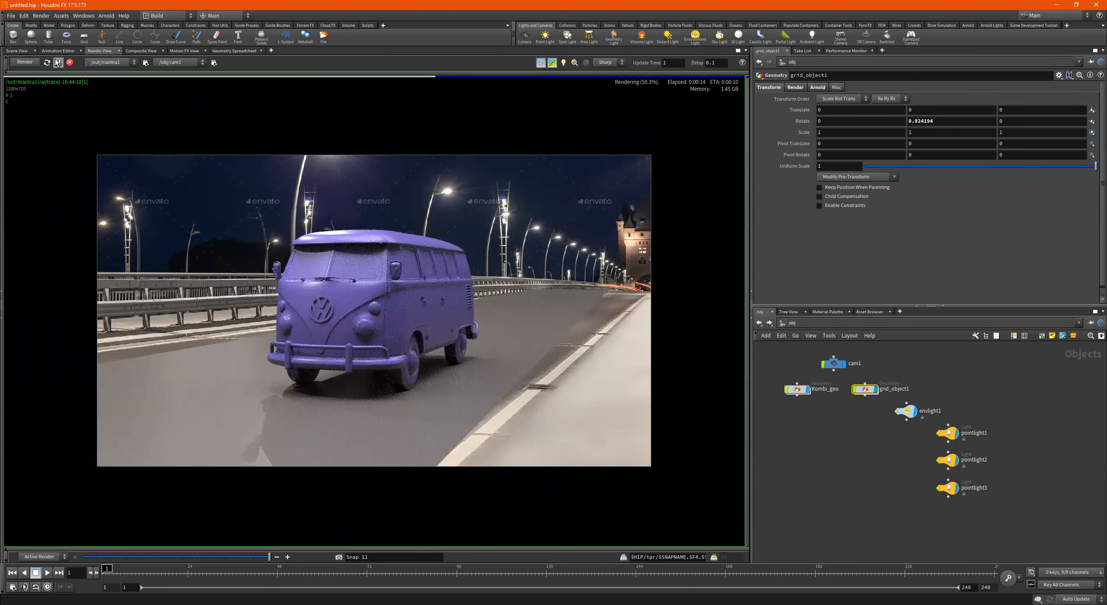
Return to the scene view and line up cam1, Kombi_geo and grid_object1 in one column in the object network.
left_click(20, 52)
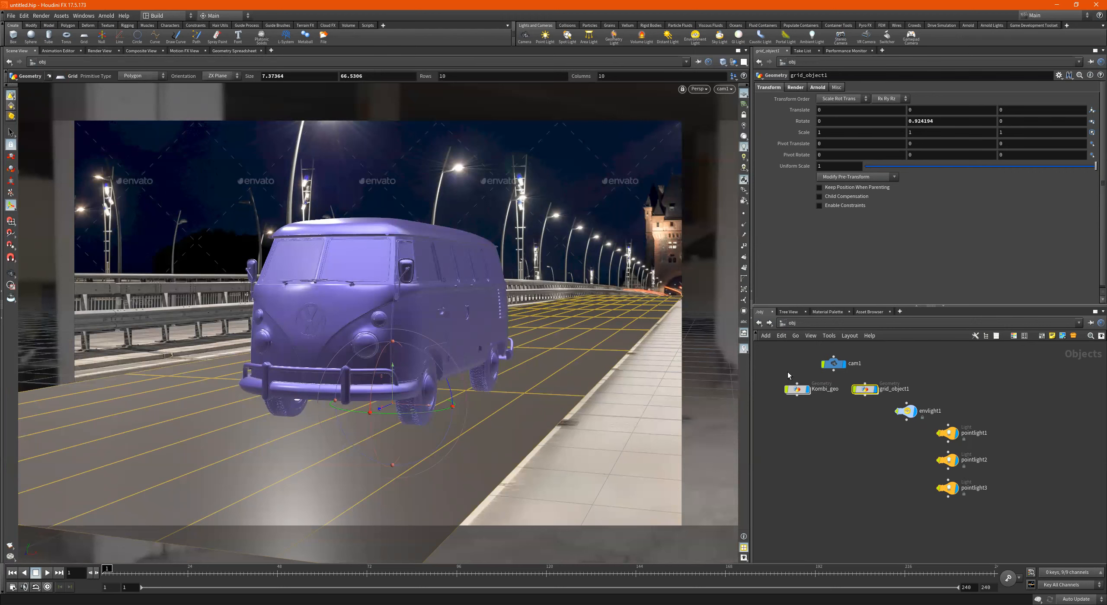
double_click(865, 390)
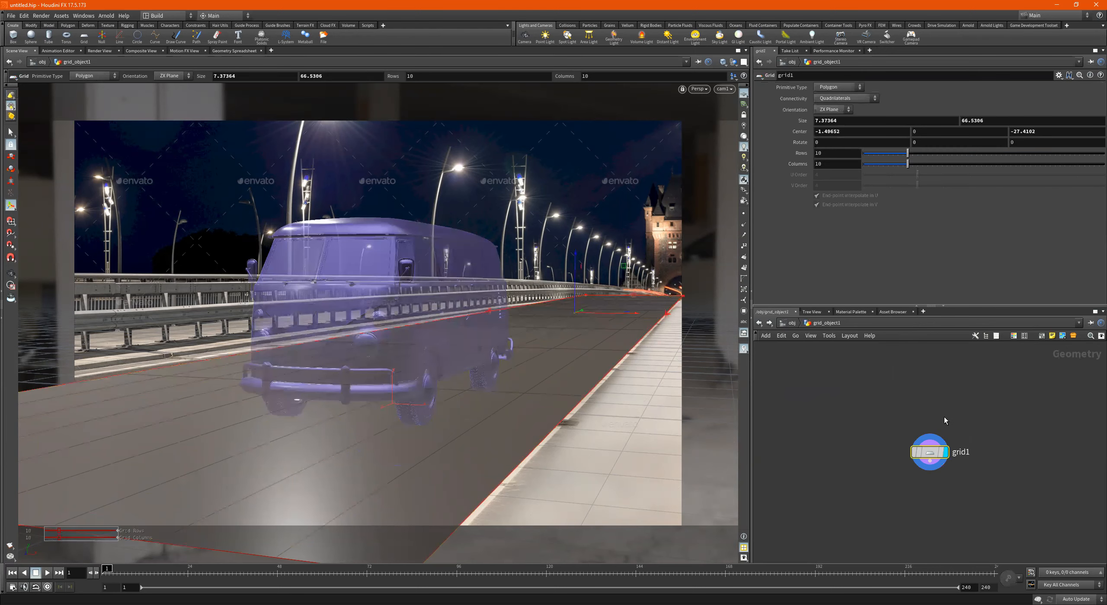
left_click(794, 324)
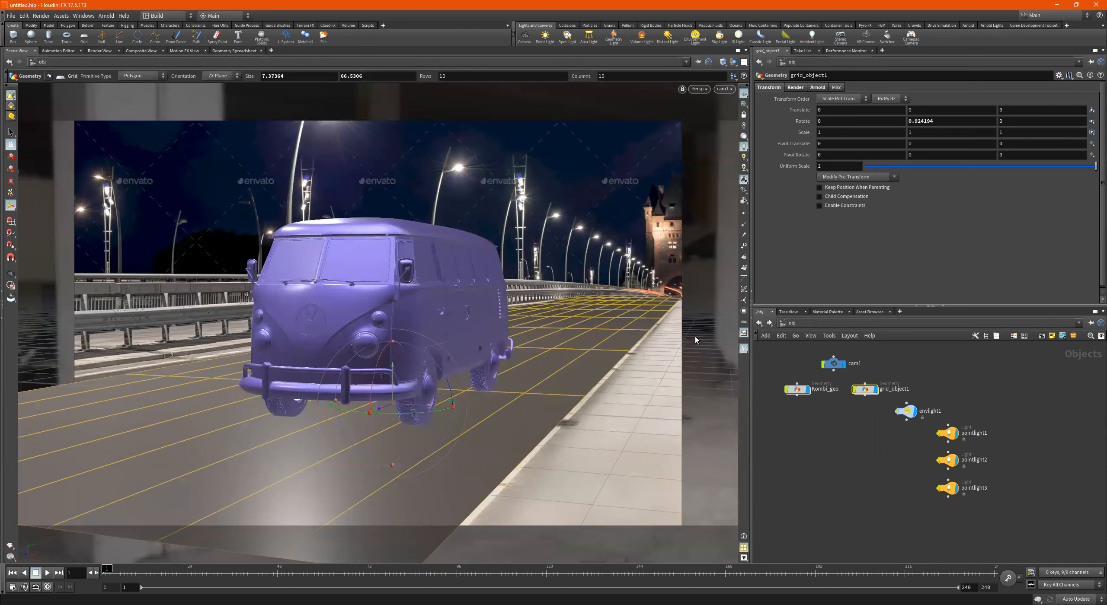
left_click_drag(913, 417, 912, 436)
left_click_drag(859, 393, 792, 420)
left_click_drag(831, 364, 797, 373)
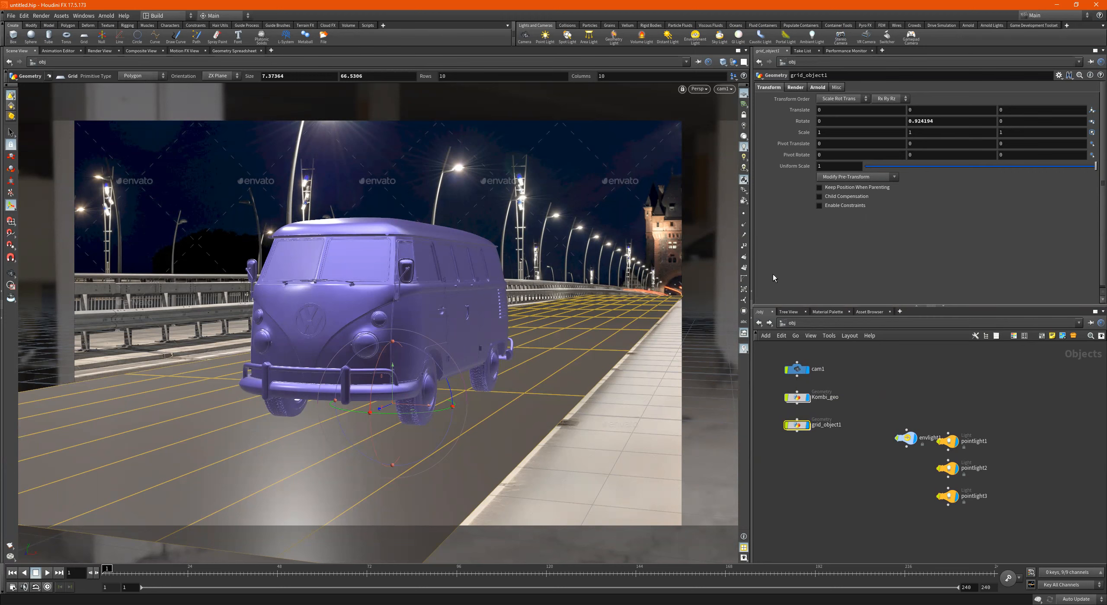
Duplicate the mantra1 render node in the out network and name the copy Ground_Shadowz.
left_click(819, 329)
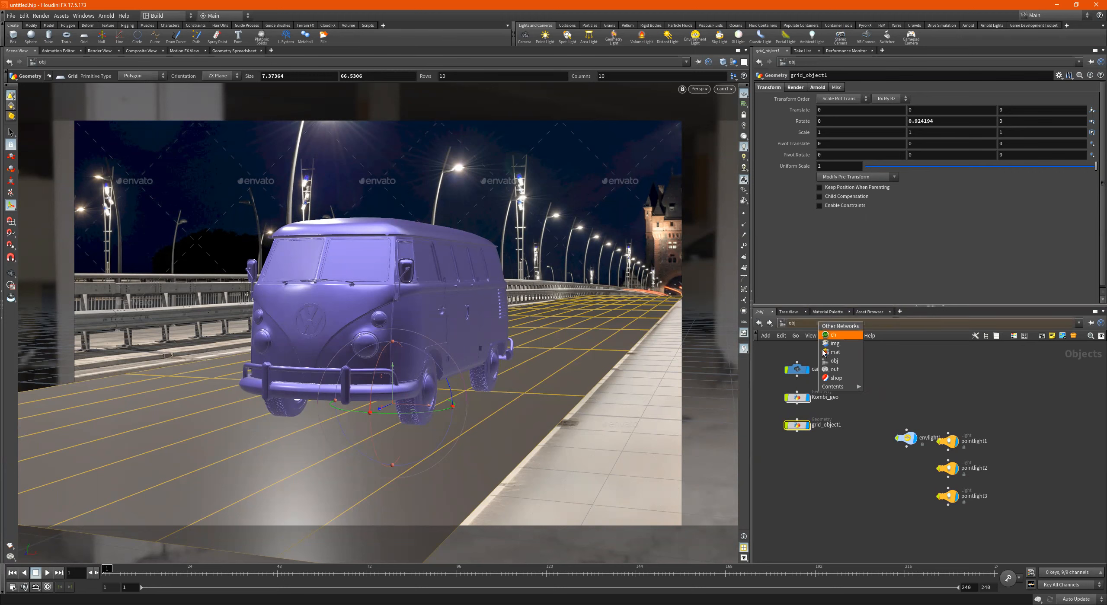
left_click(937, 457)
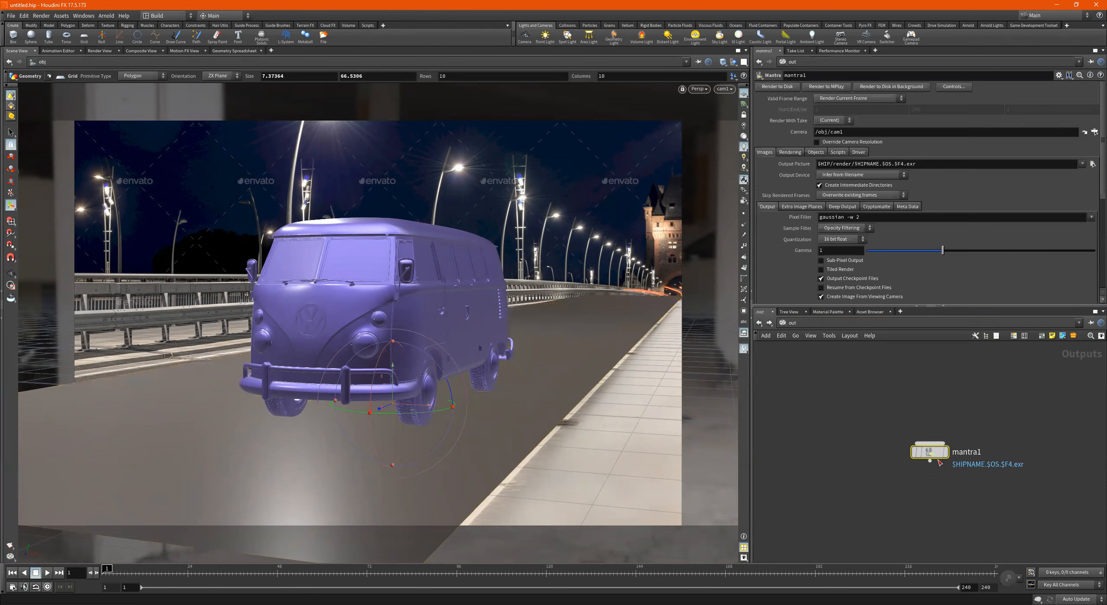
middle_click_drag(972, 420, 894, 401)
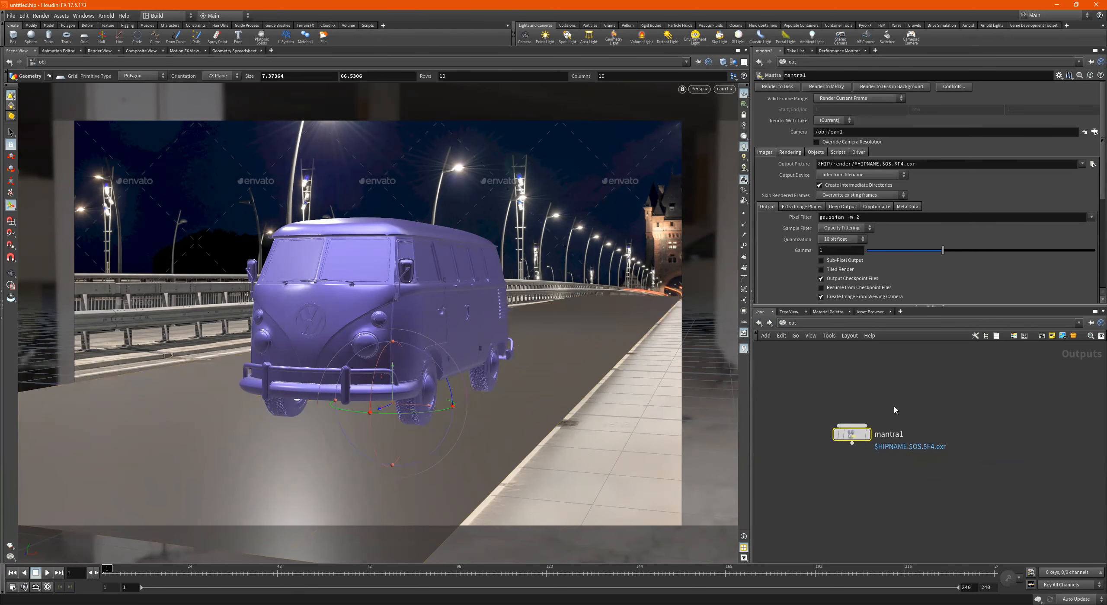
left_click_drag(854, 441, 858, 484, "alt")
double_click(898, 479)
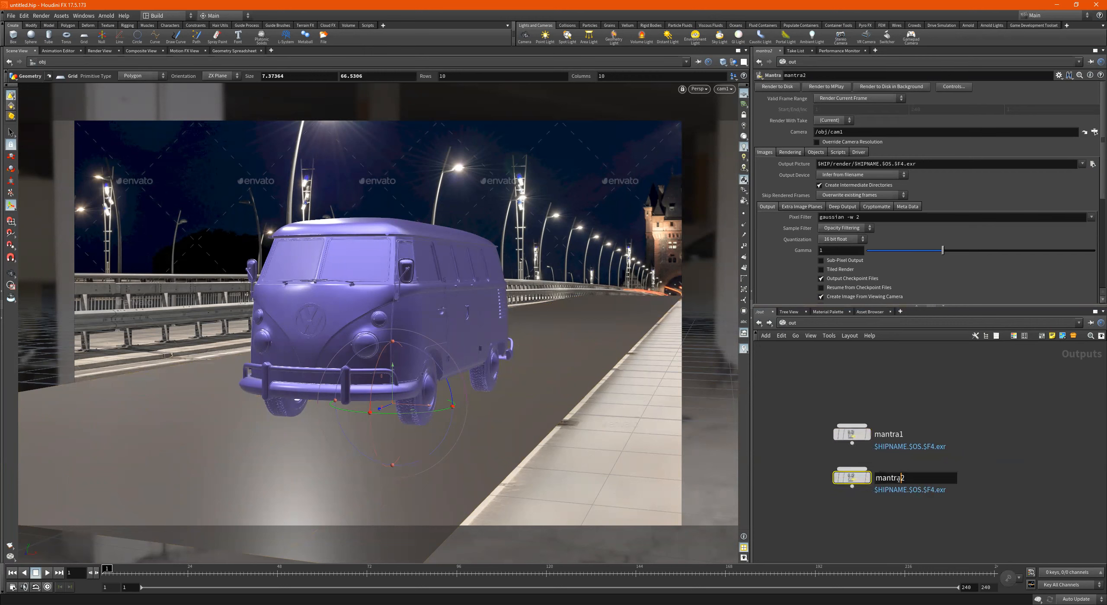
type("Ground_Shadowz")
key("Return")
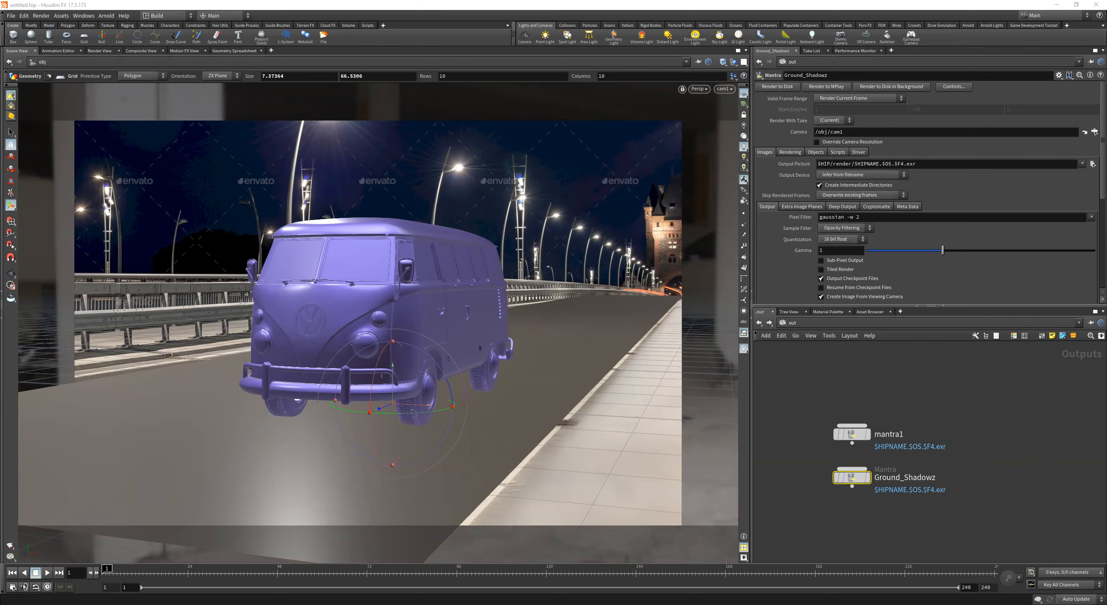
Clear Ground_Shadowz's candidate objects, force grid_object1 as its rendered object and set Kombi_geo as forced phantom.
left_click(815, 153)
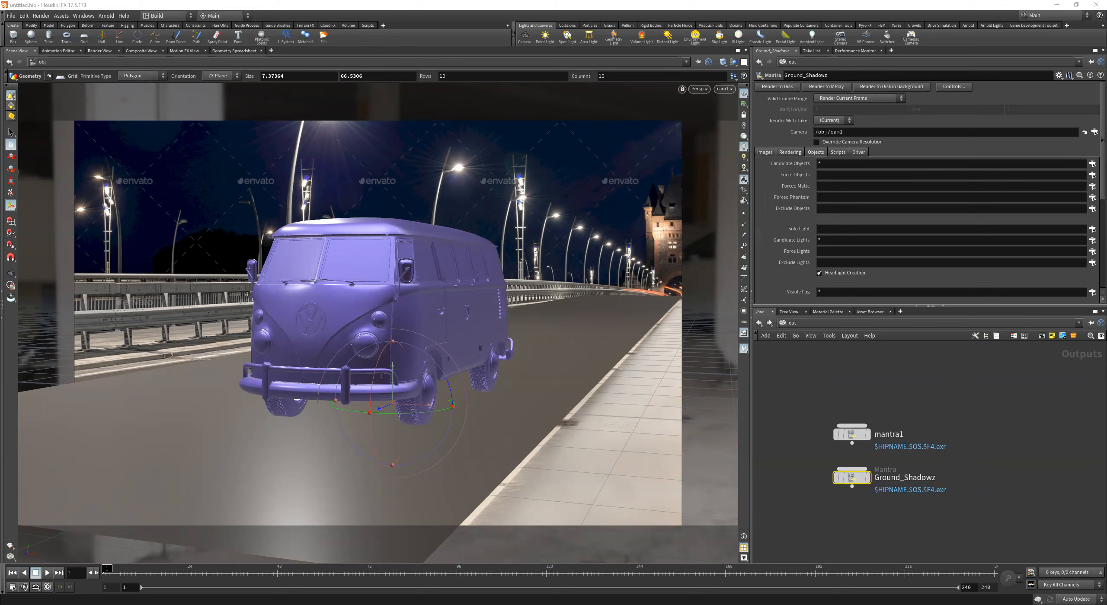
left_click(842, 163)
key("BackSpace")
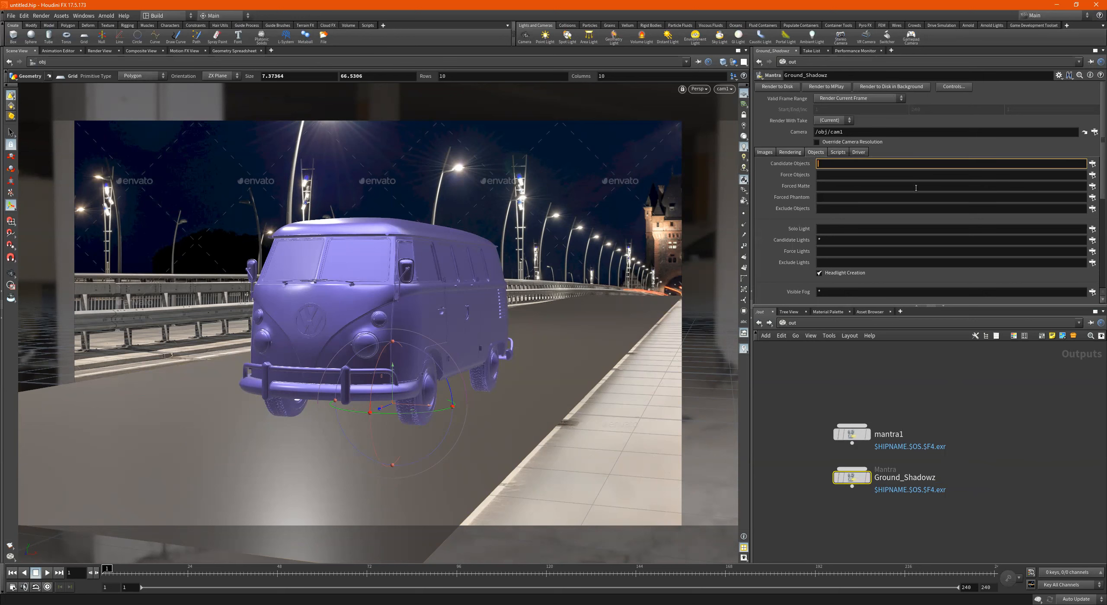
left_click(1092, 175)
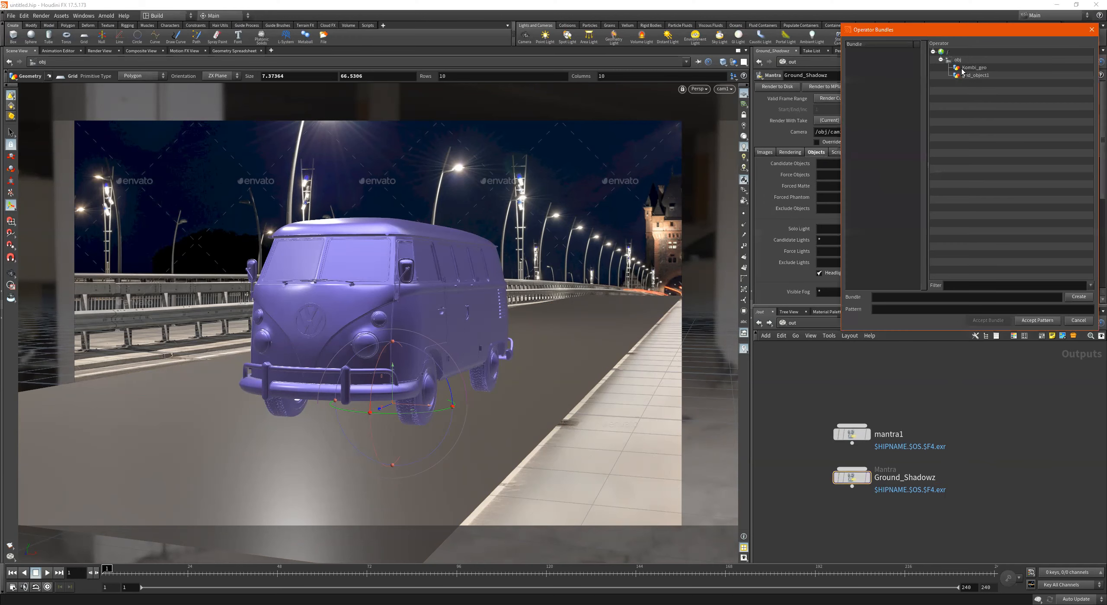
double_click(976, 78)
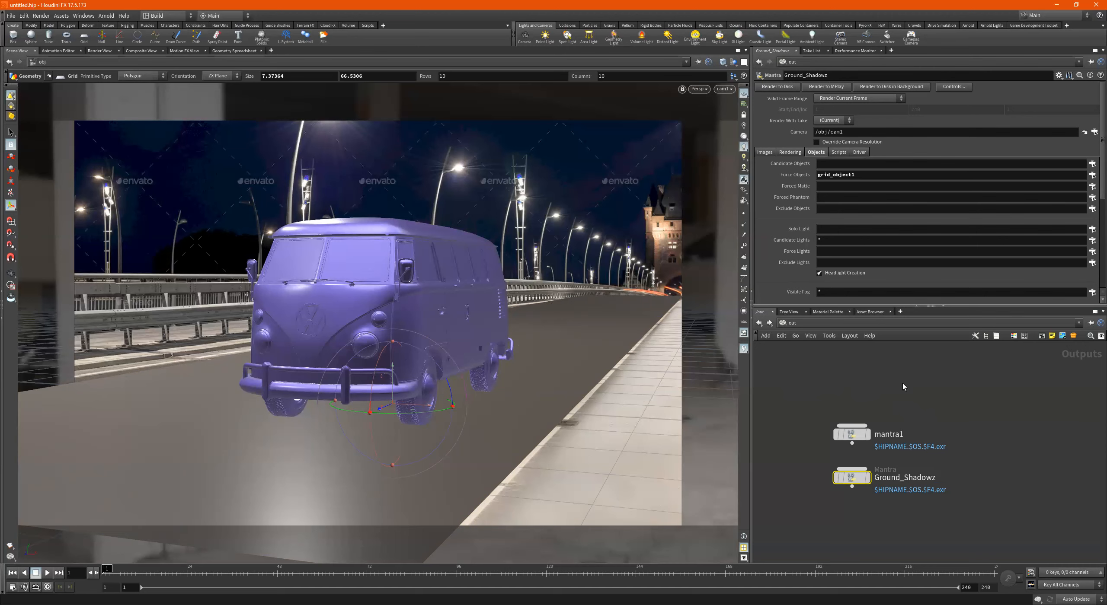
left_click(1092, 198)
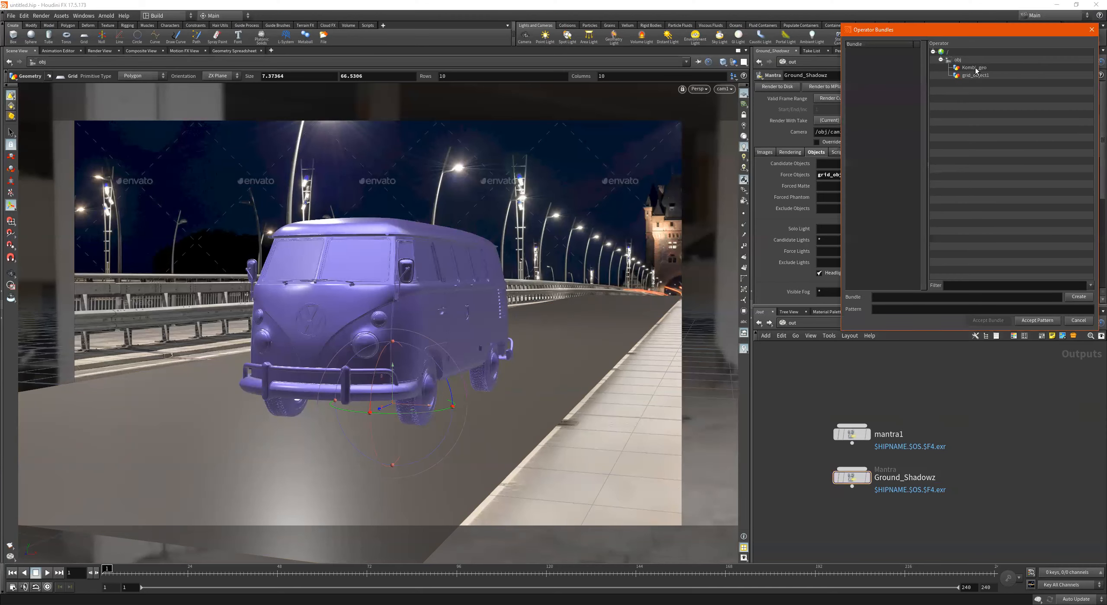
left_click(974, 68)
key("Return")
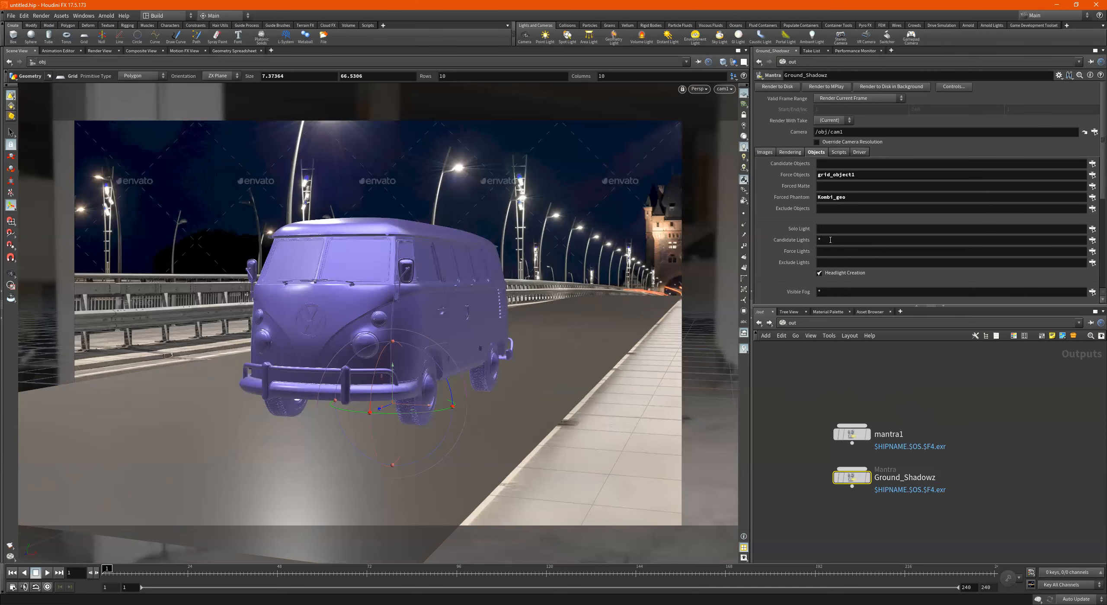
Clear Ground_Shadowz's candidate lights and force envlight1 and pointlight1 to pointlight3 as its lights.
key("BackSpace")
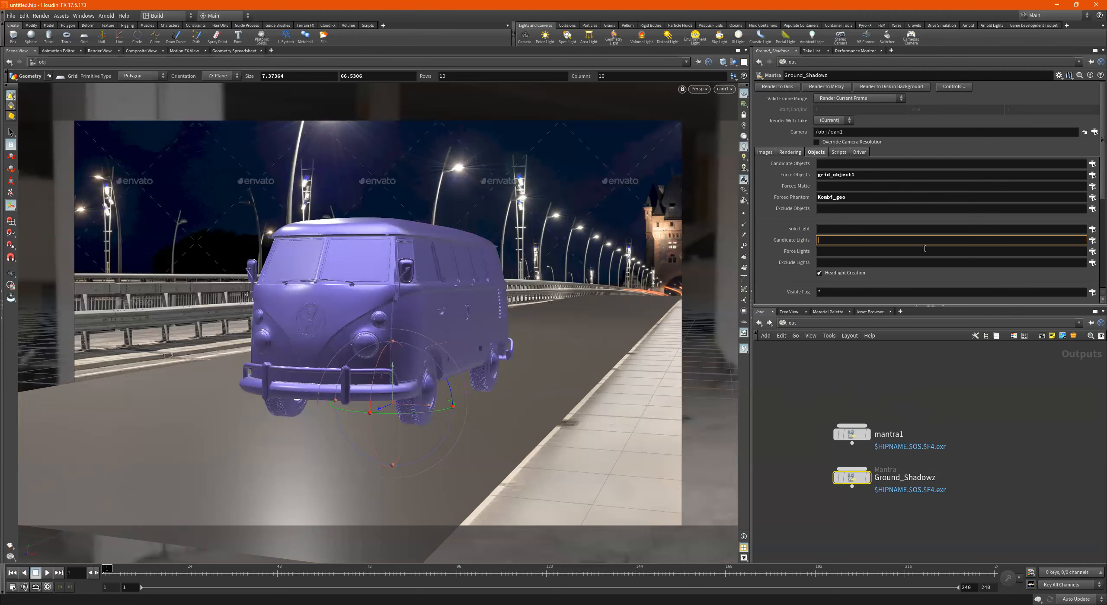
left_click(1095, 253)
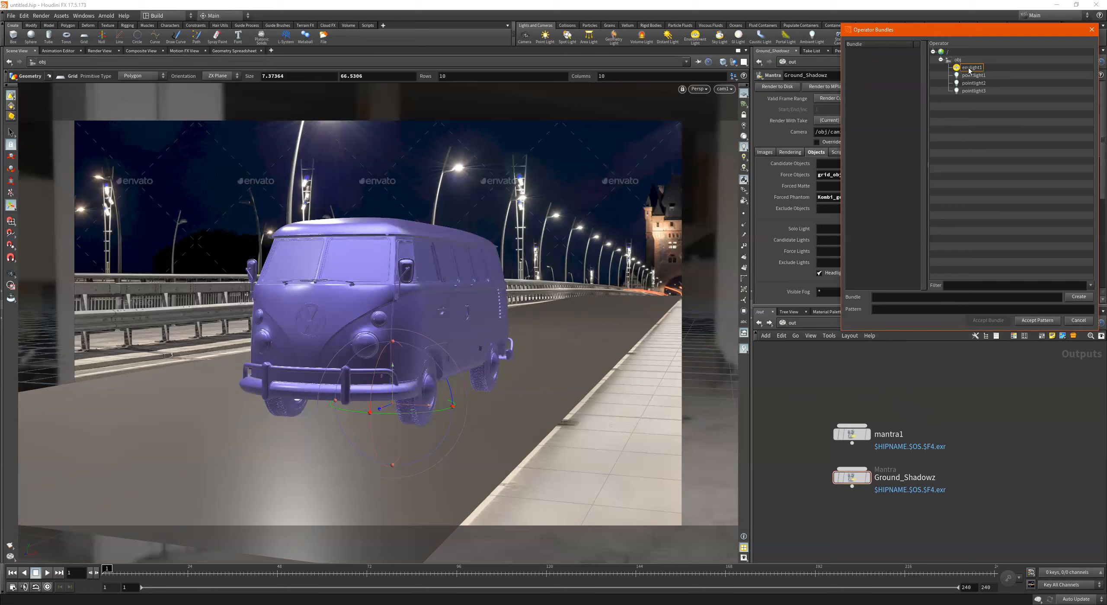
left_click(971, 68)
left_click(974, 92, "shift")
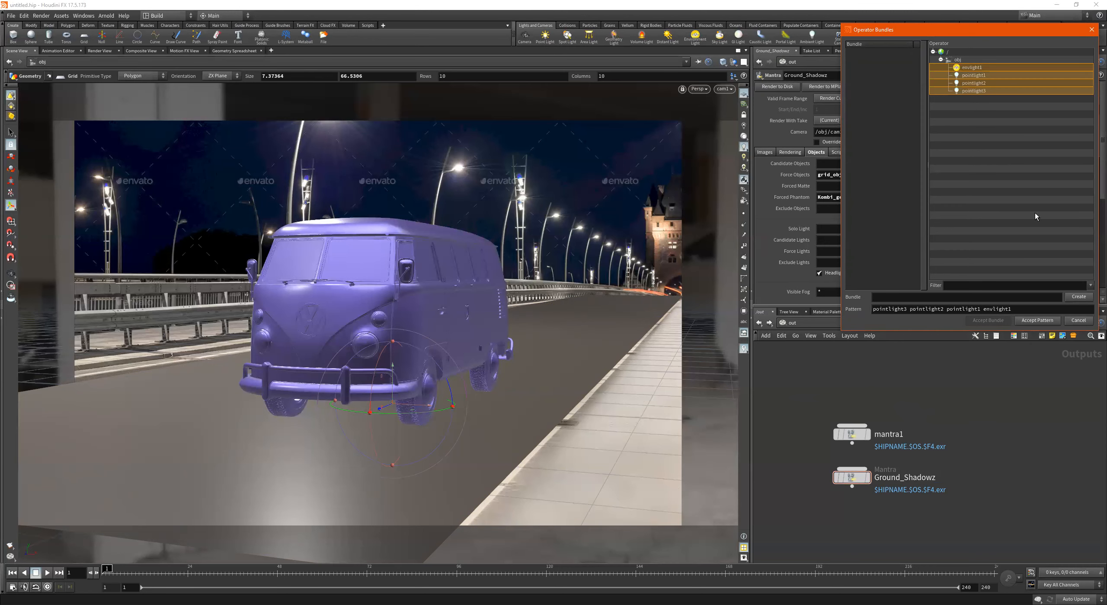
left_click(1038, 321)
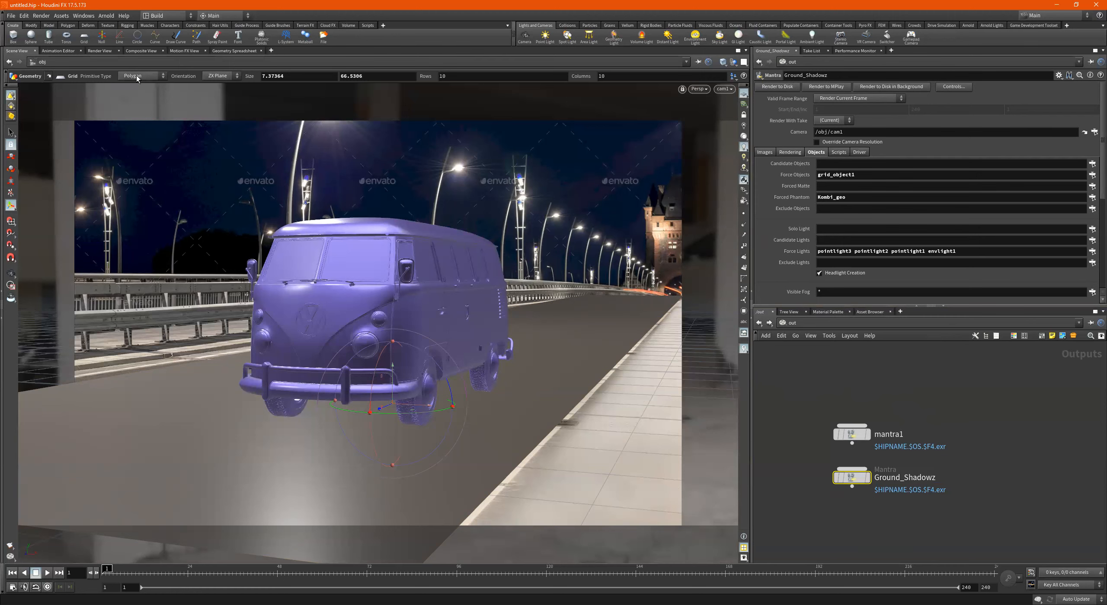
Render the shadow pass in the render view with /out/Ground_Shadowz as the render node.
left_click(100, 50)
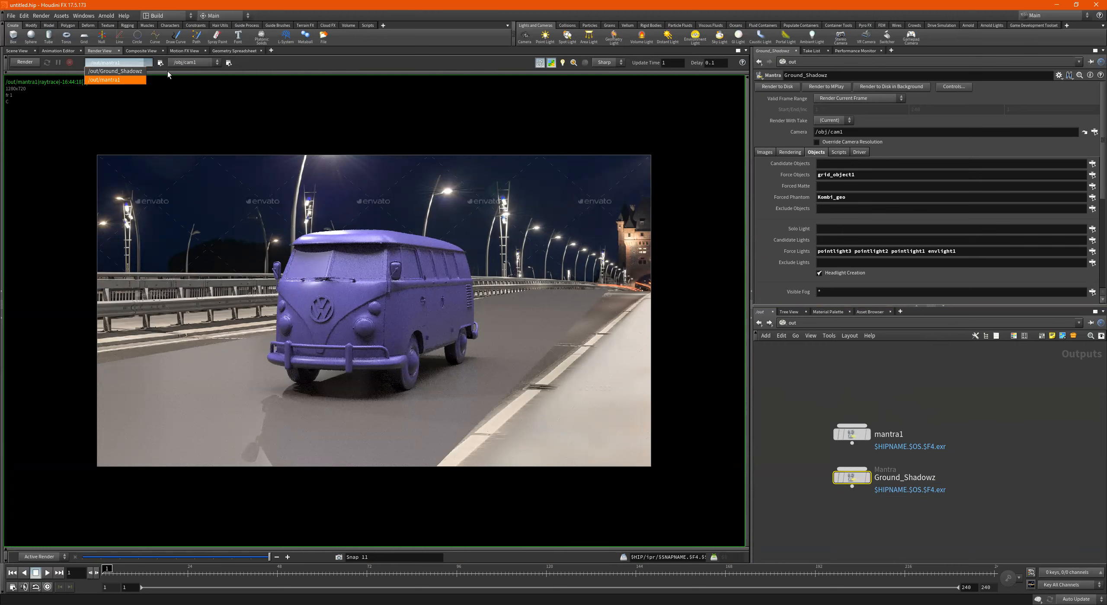
key("Return")
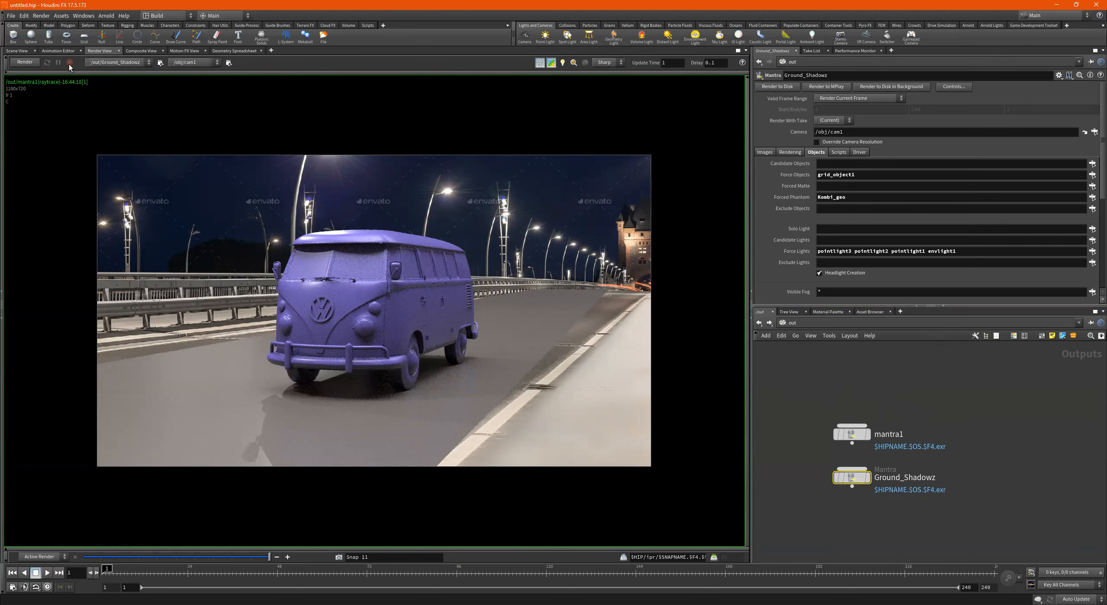
left_click(24, 62)
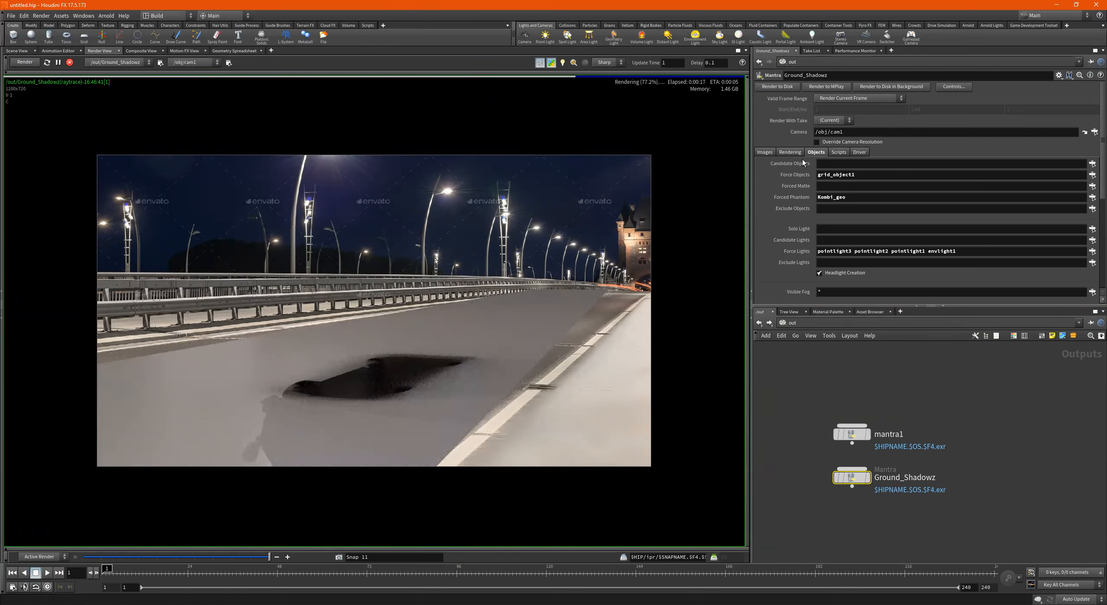
Add one extra image plane to Ground_Shadowz using the Direct Shadow Matte variable (direct_shadow), stopping the running render.
scroll(856, 195, "down", 1)
scroll(822, 181, "up", 1)
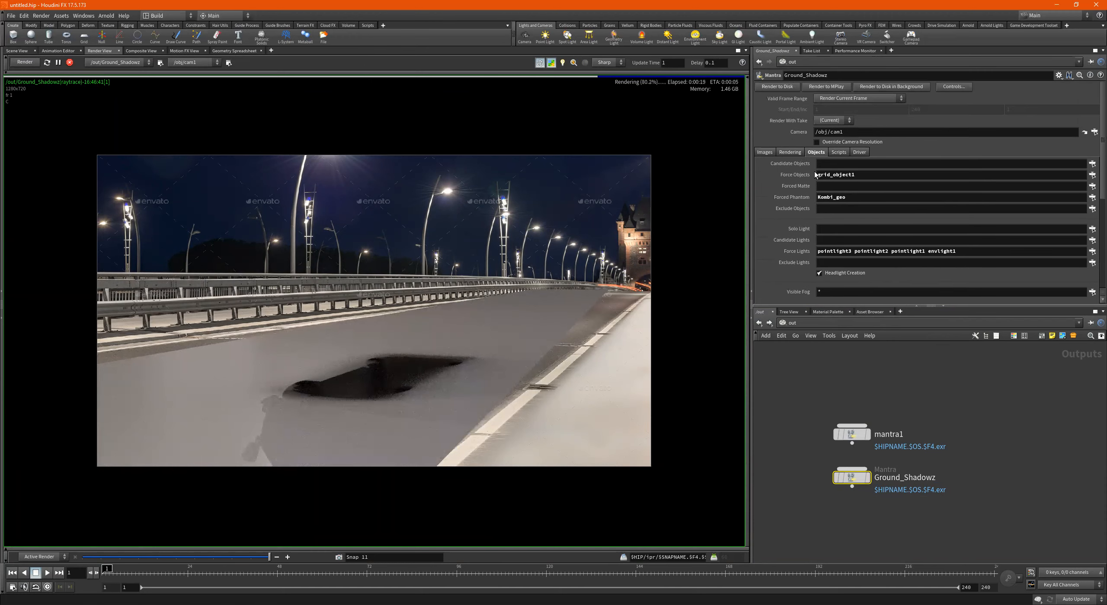
left_click(763, 152)
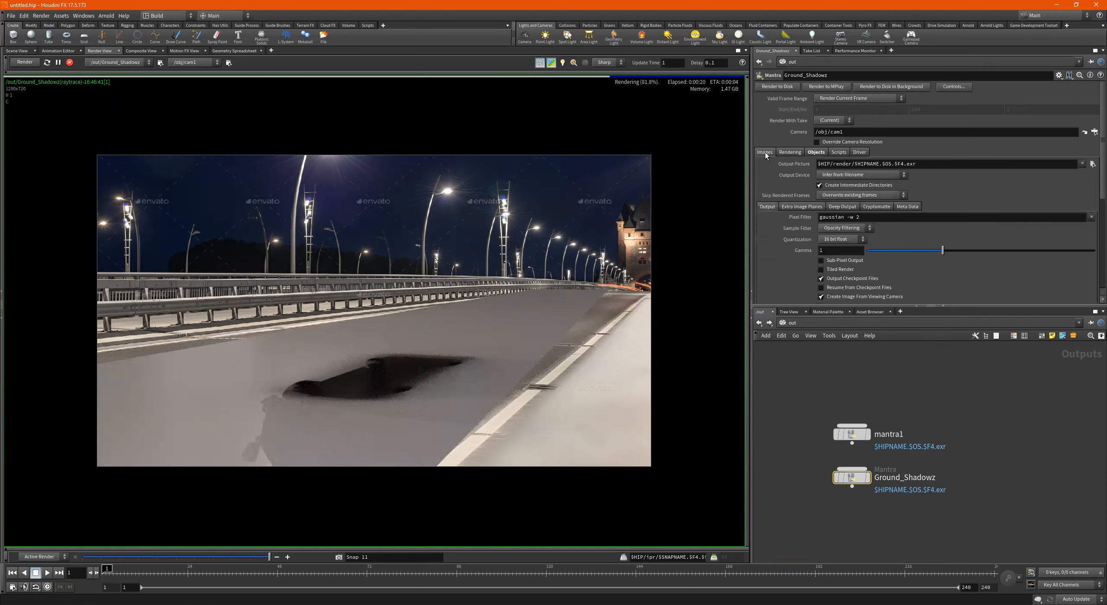
left_click(807, 207)
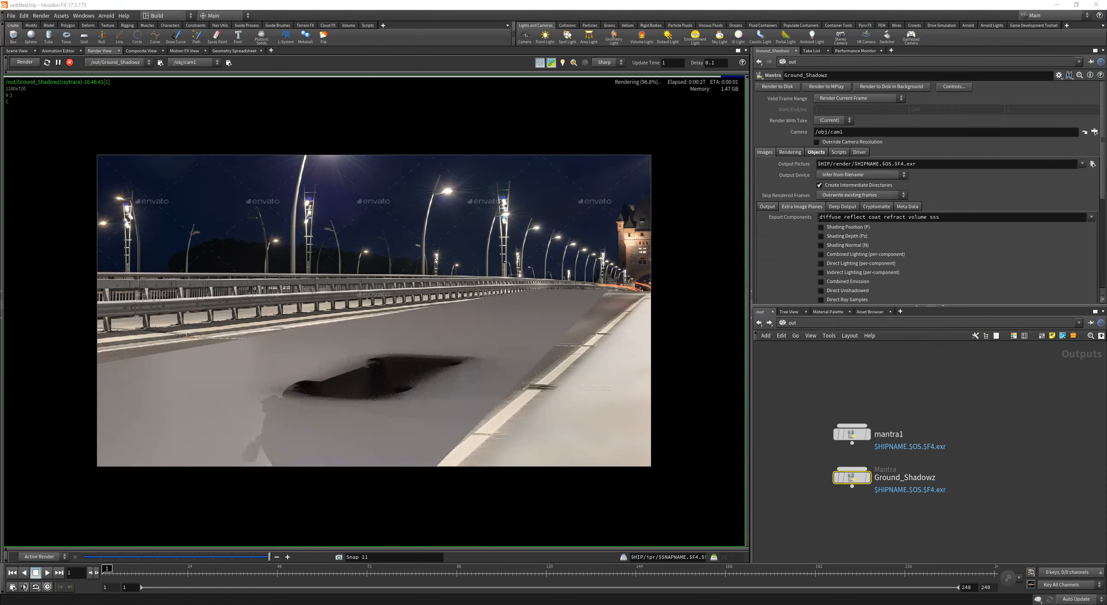
scroll(914, 260, "down", 5)
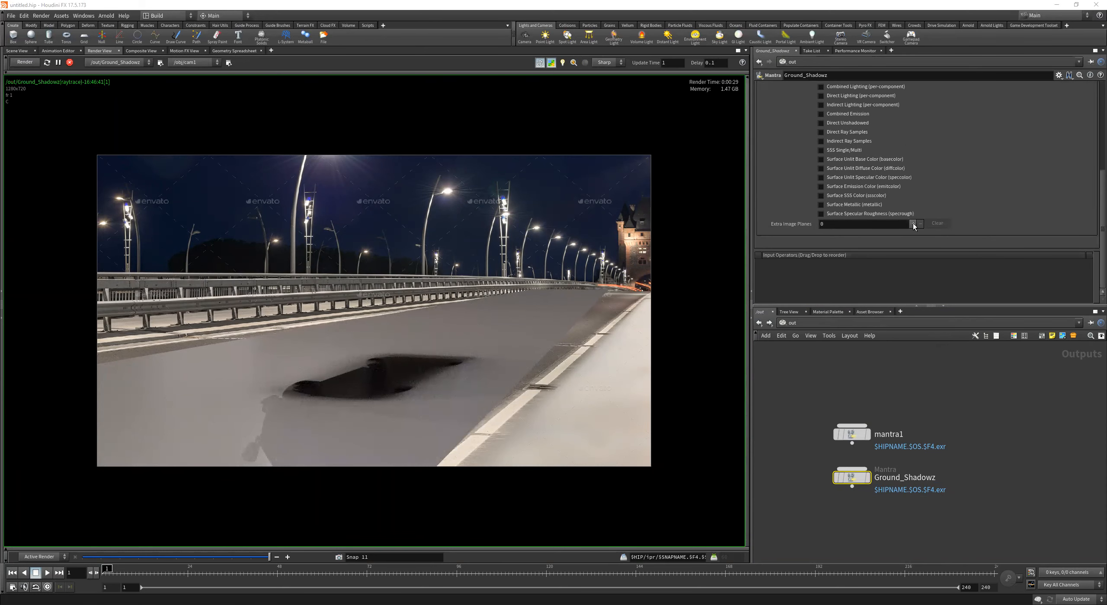
left_click(914, 223)
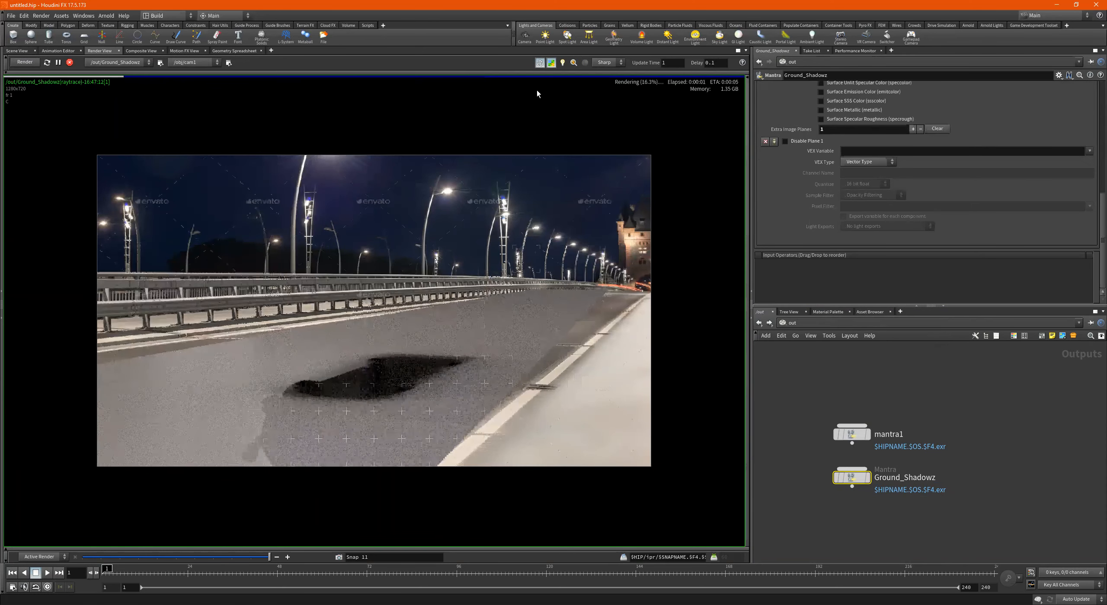
left_click(69, 63)
left_click(1089, 150)
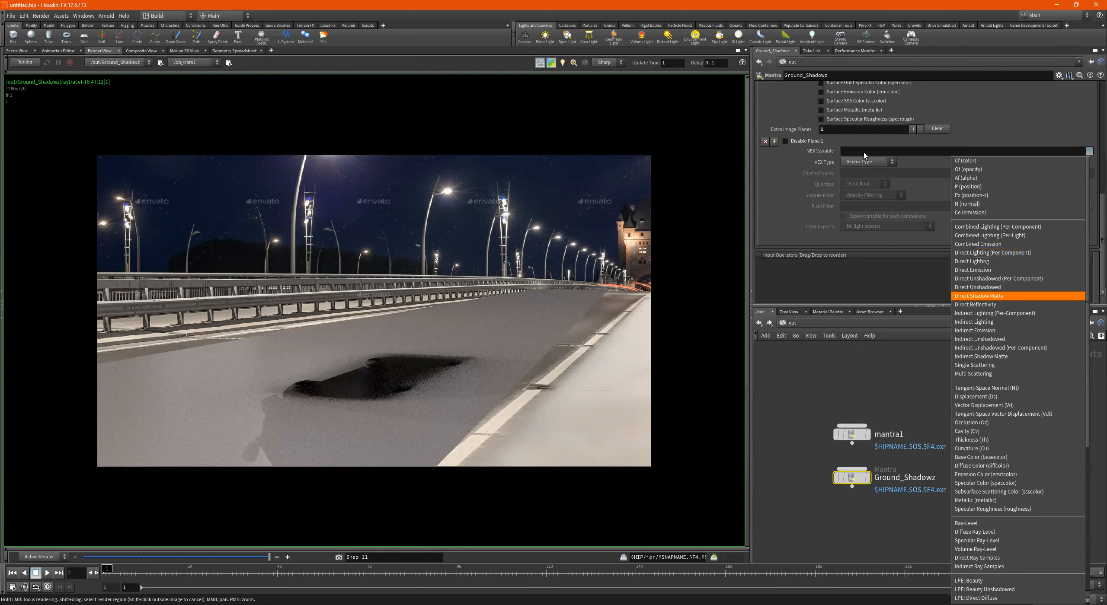
key("Return")
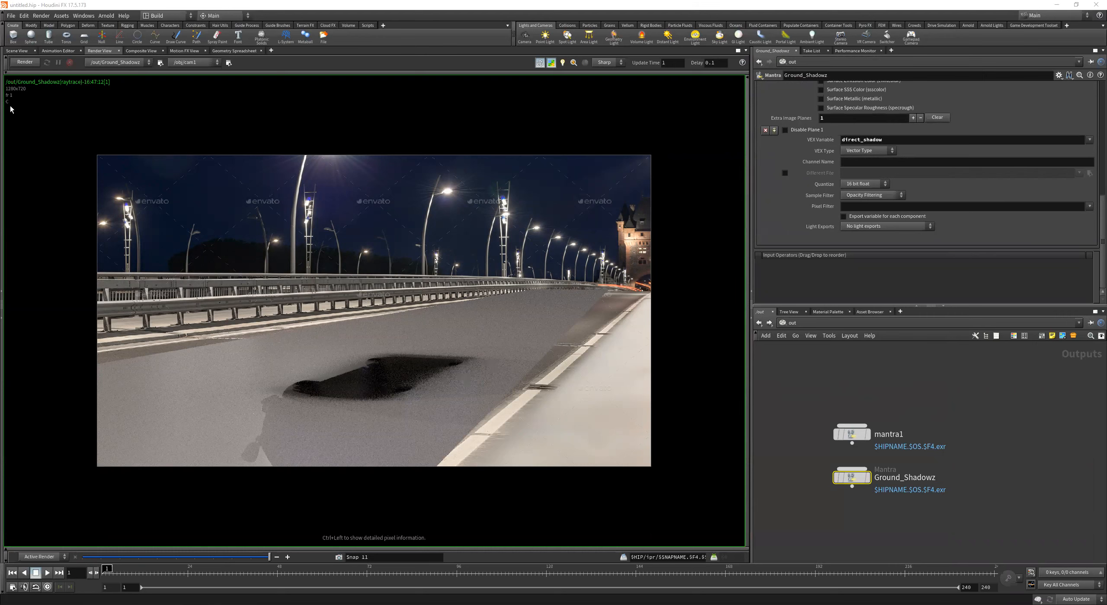
Render Ground_Shadowz, display its direct_shadow plane to check the shadow matte, and return to the scene view.
left_click(25, 62)
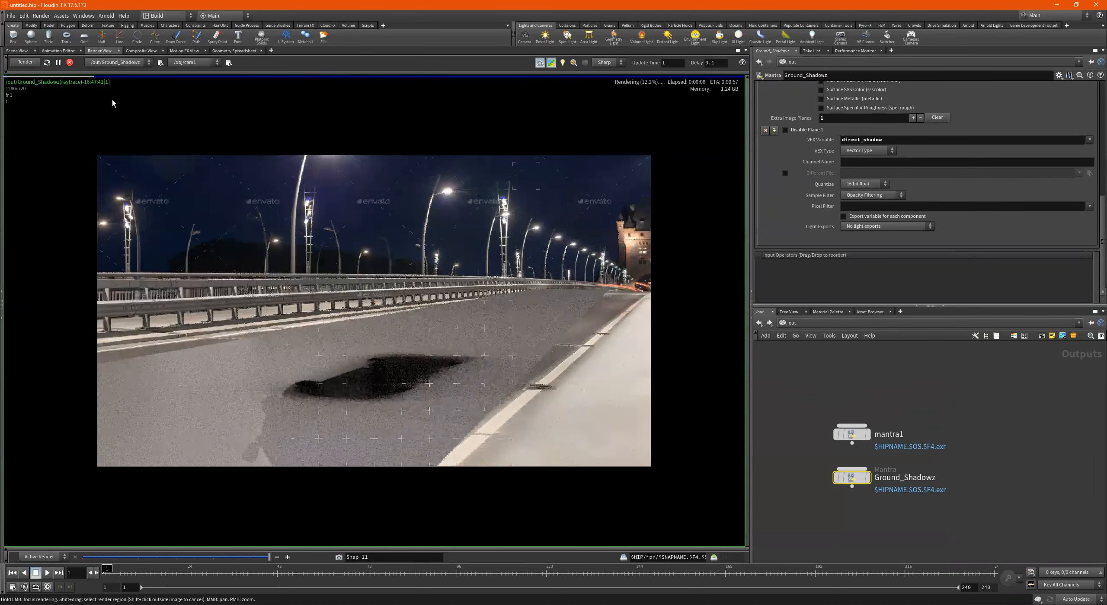
left_click(134, 72)
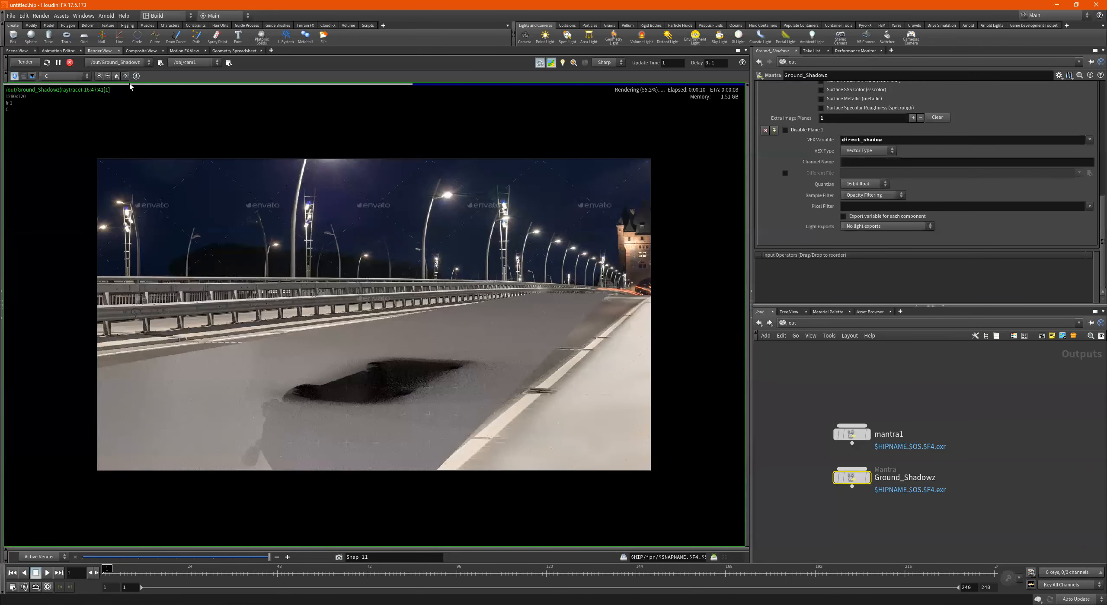
left_click(64, 76)
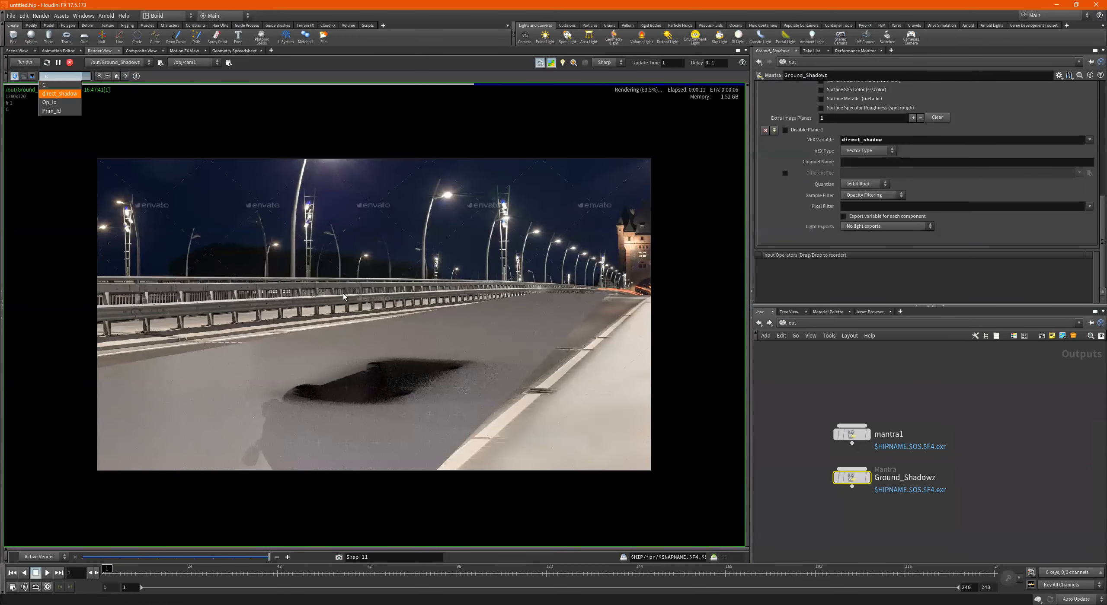
key("Return")
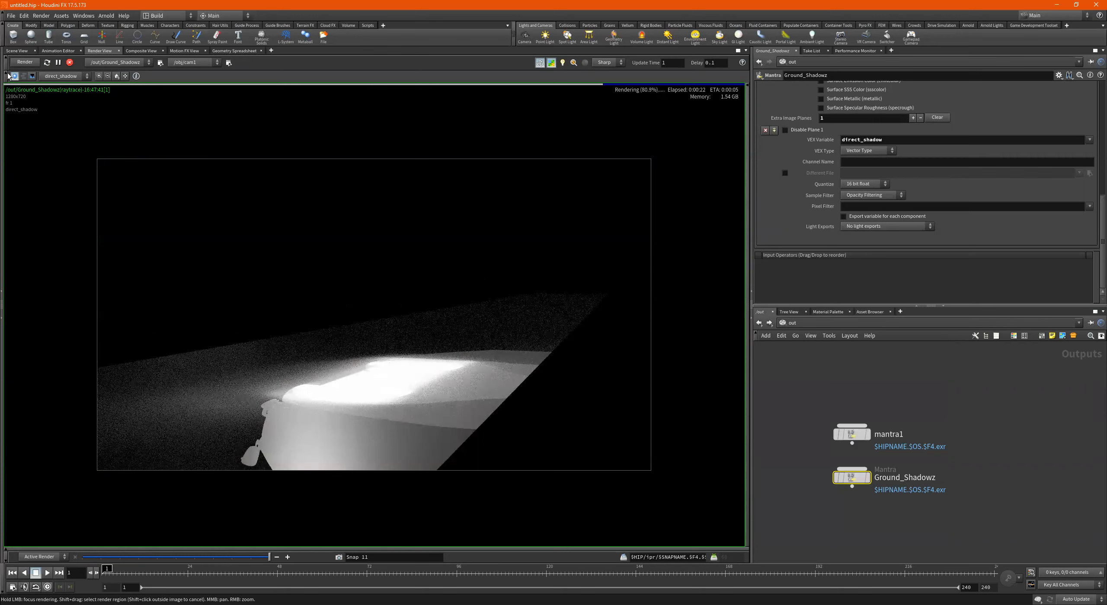
left_click(19, 51)
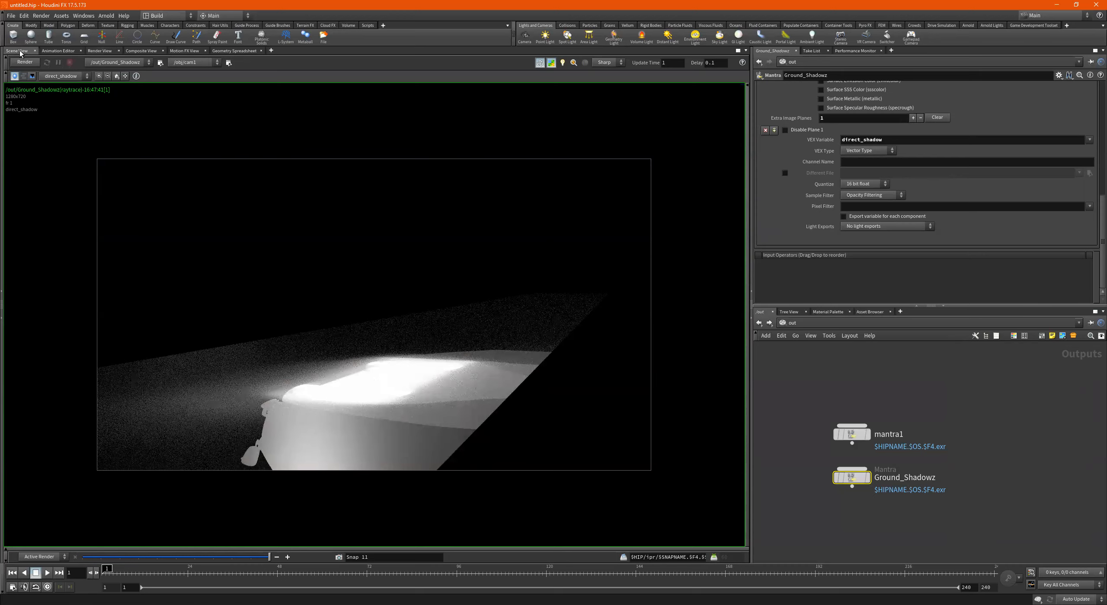
middle_click_drag(858, 500, 870, 461)
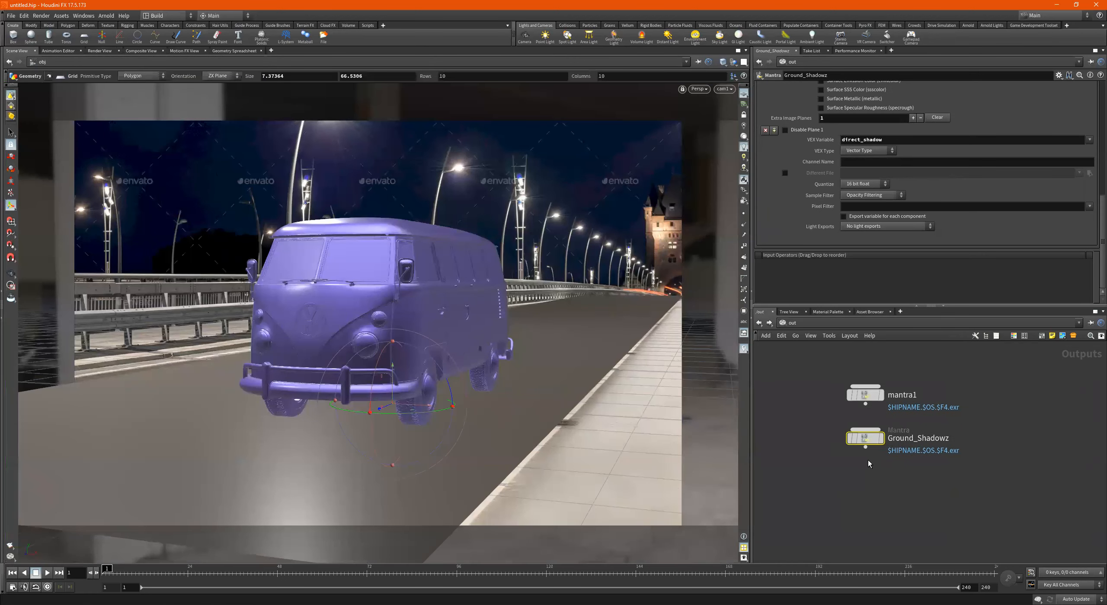
Duplicate the Ground_Shadowz Mantra node below the original and rename the copy Van_Geometry.
left_click_drag(866, 442, 870, 481, "alt")
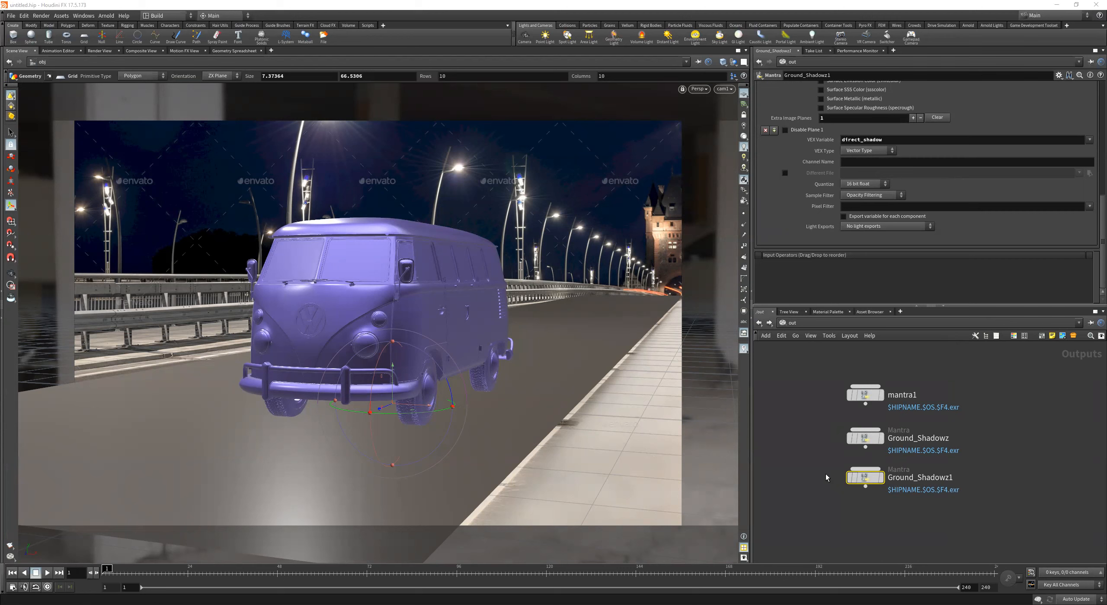
left_click(923, 483)
double_click(922, 482)
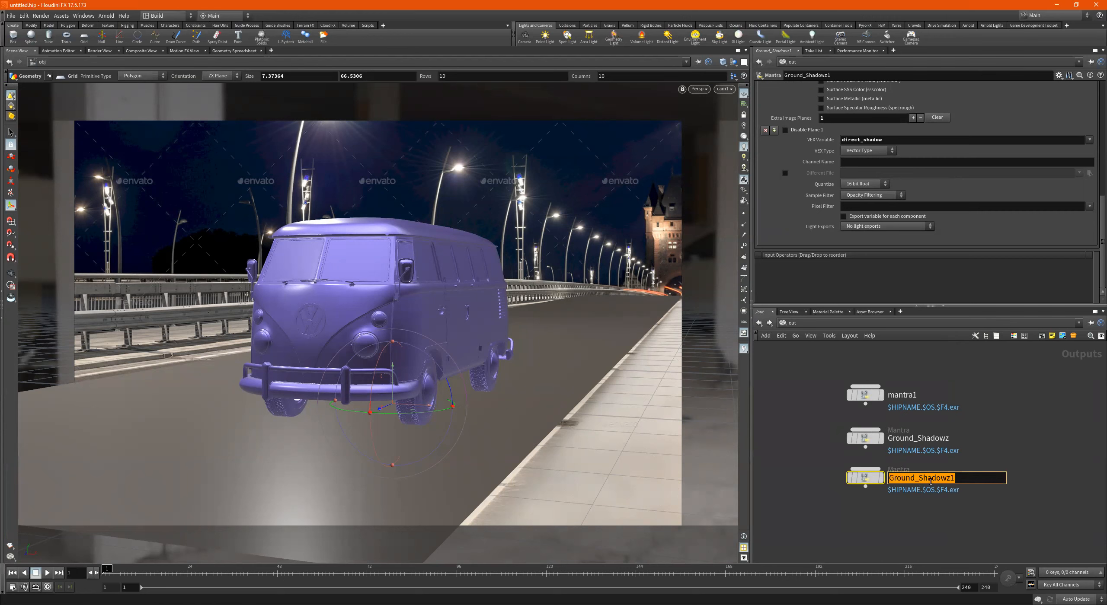
type("Van_Geo_")
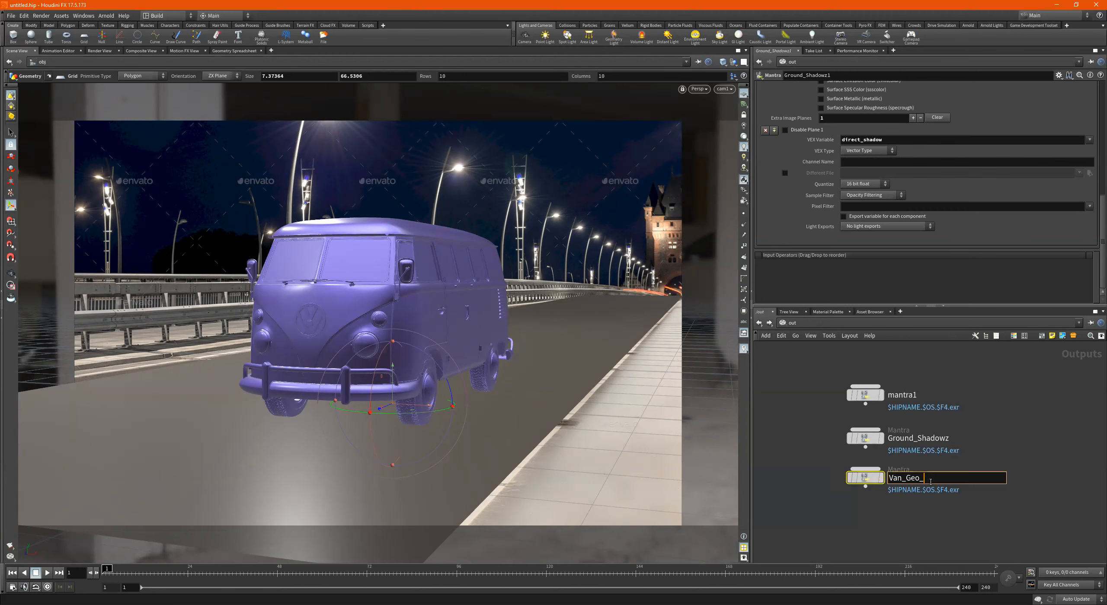
key("BackSpace")
type("metry")
key("Return")
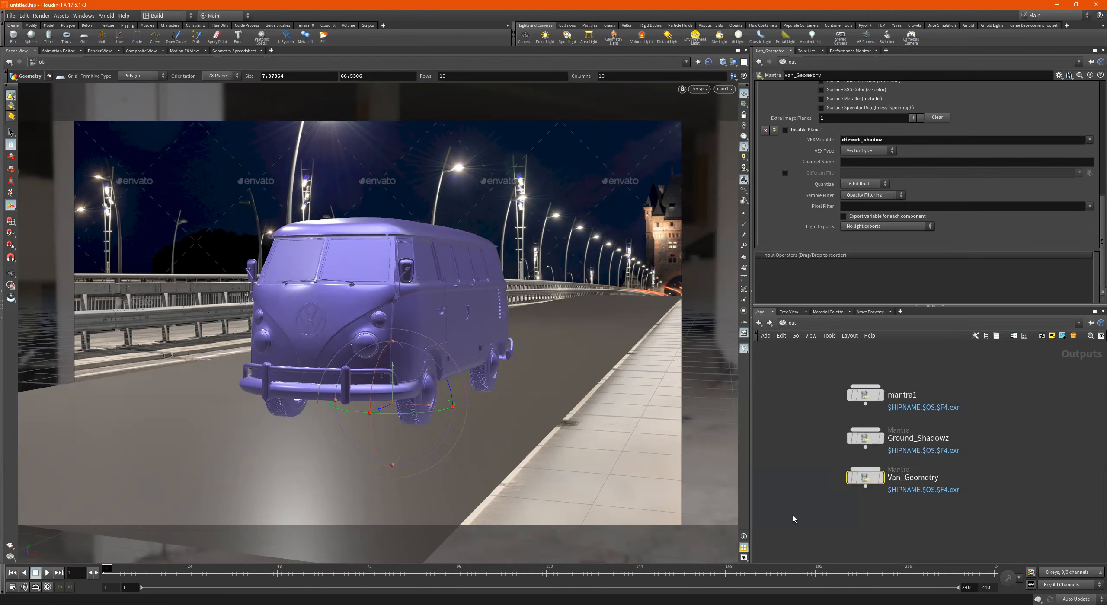
Set Van_Geometry's forced object to Kombi_geo and its forced phantom to grid_object1.
scroll(840, 117, "up", 10)
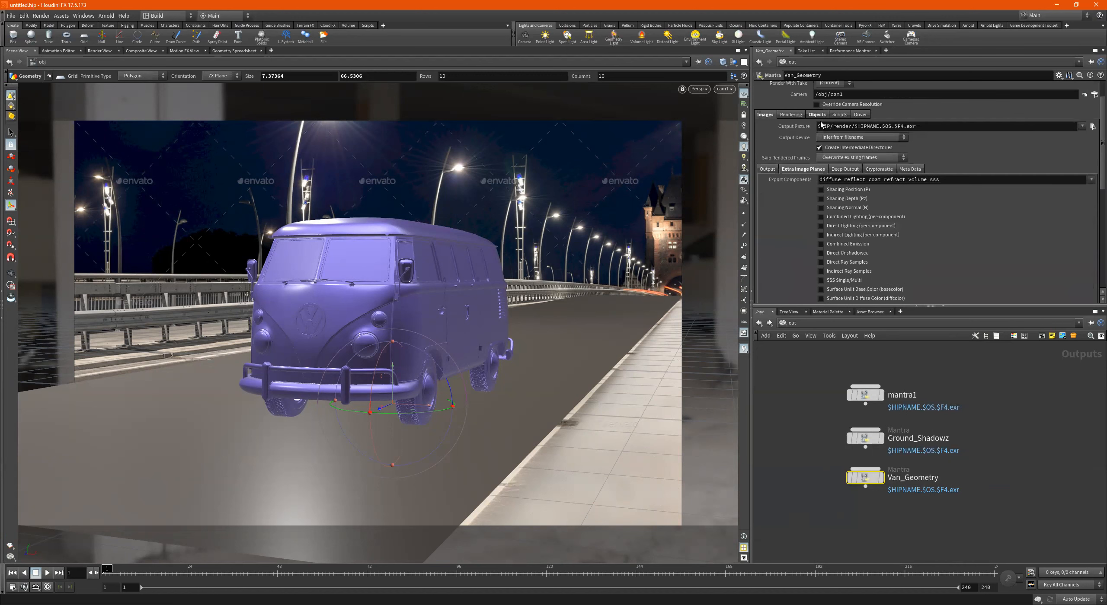
left_click(816, 114)
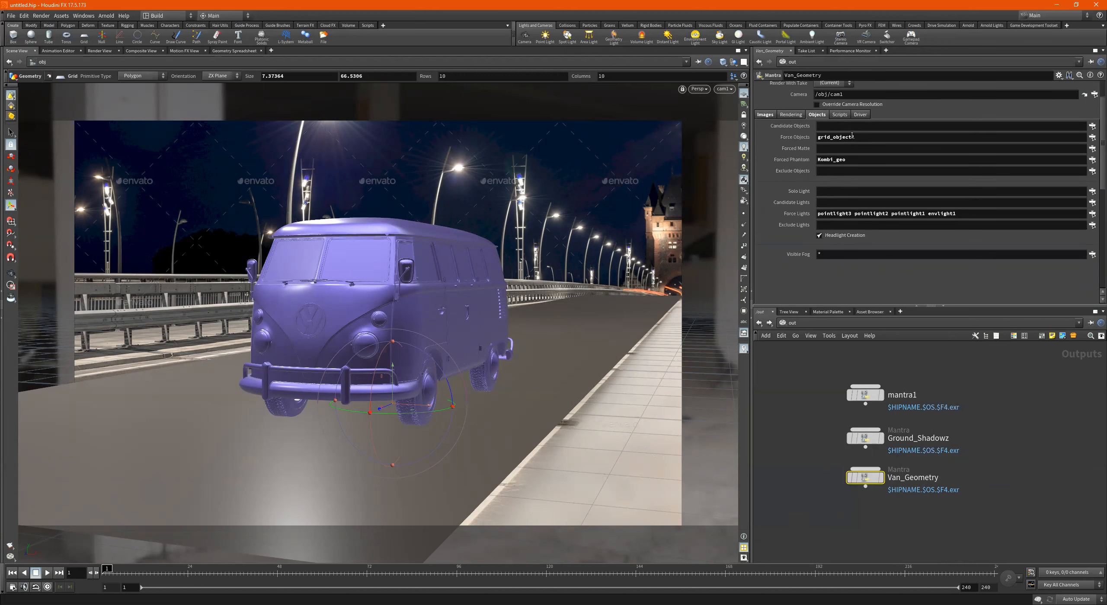
left_click(1092, 137)
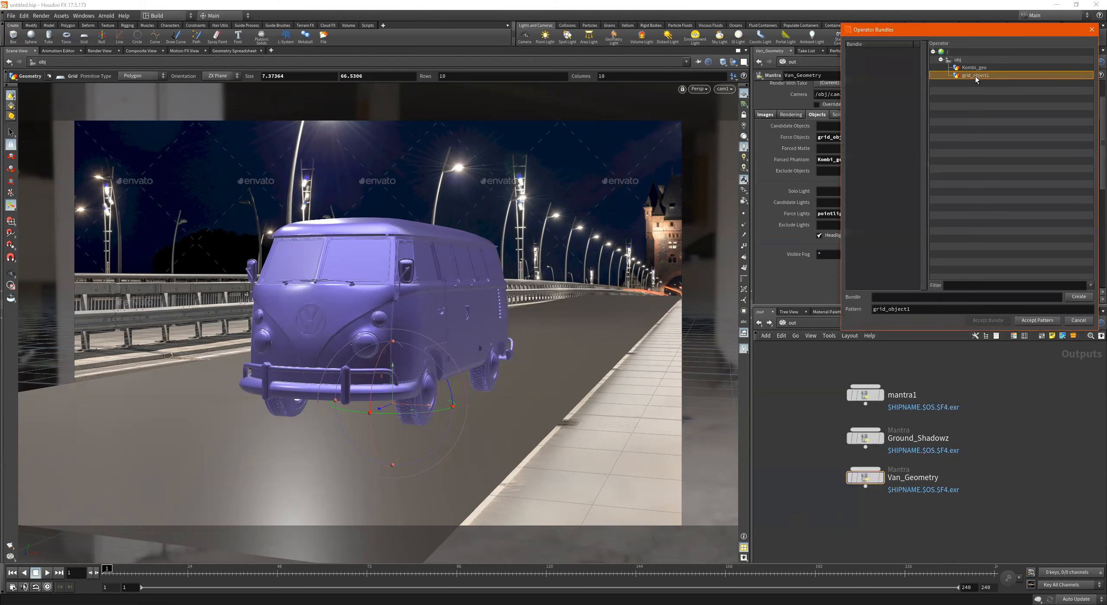
left_click(973, 69)
left_click(1037, 321)
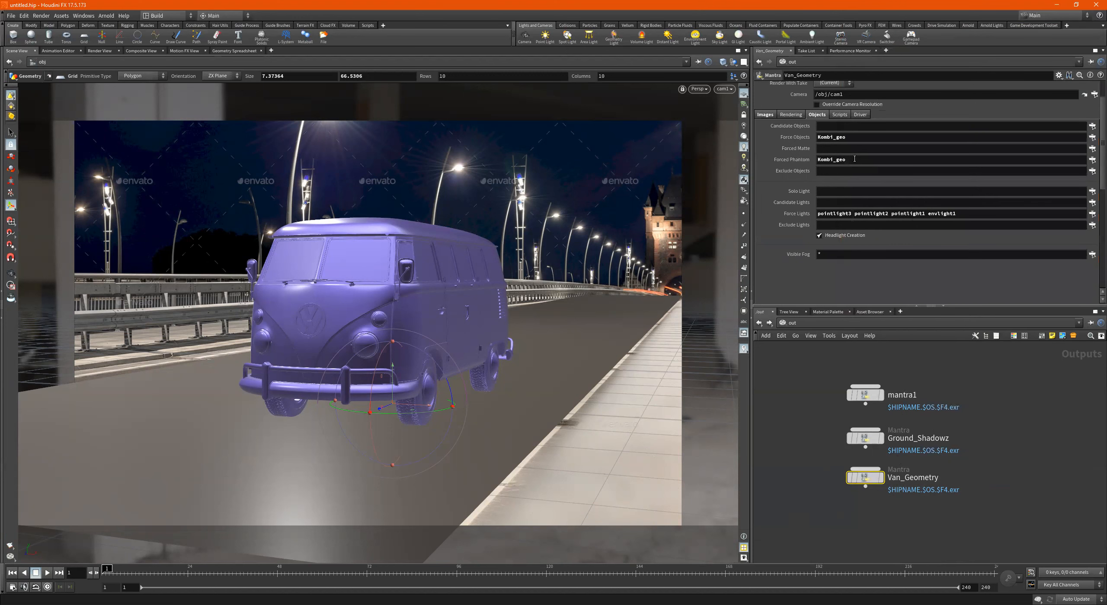
left_click_drag(875, 163, 716, 163)
left_click(1094, 160)
left_click(968, 76)
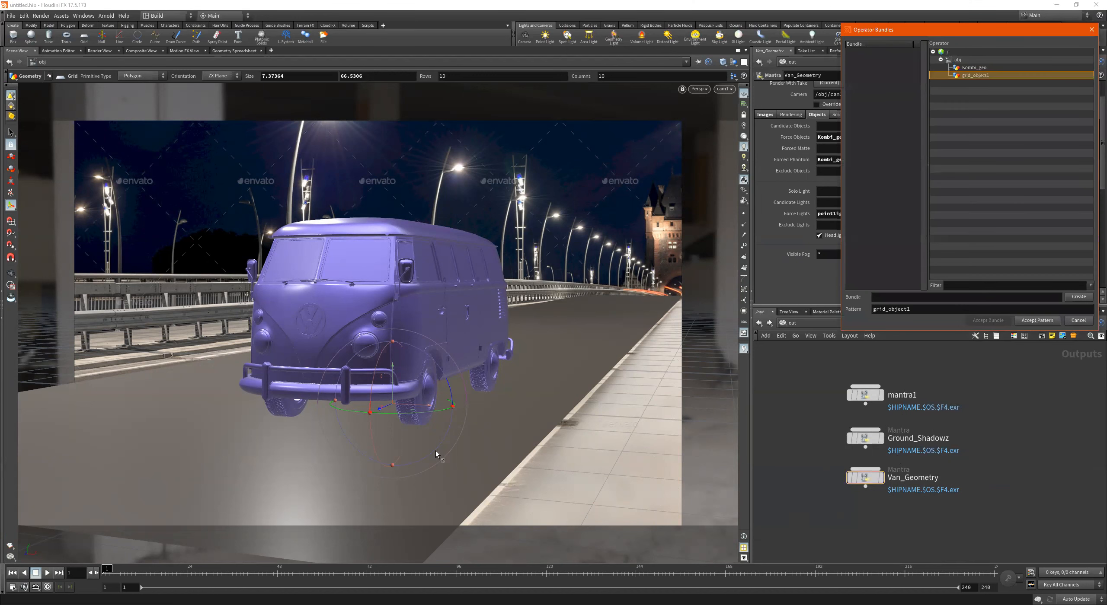
key("Return")
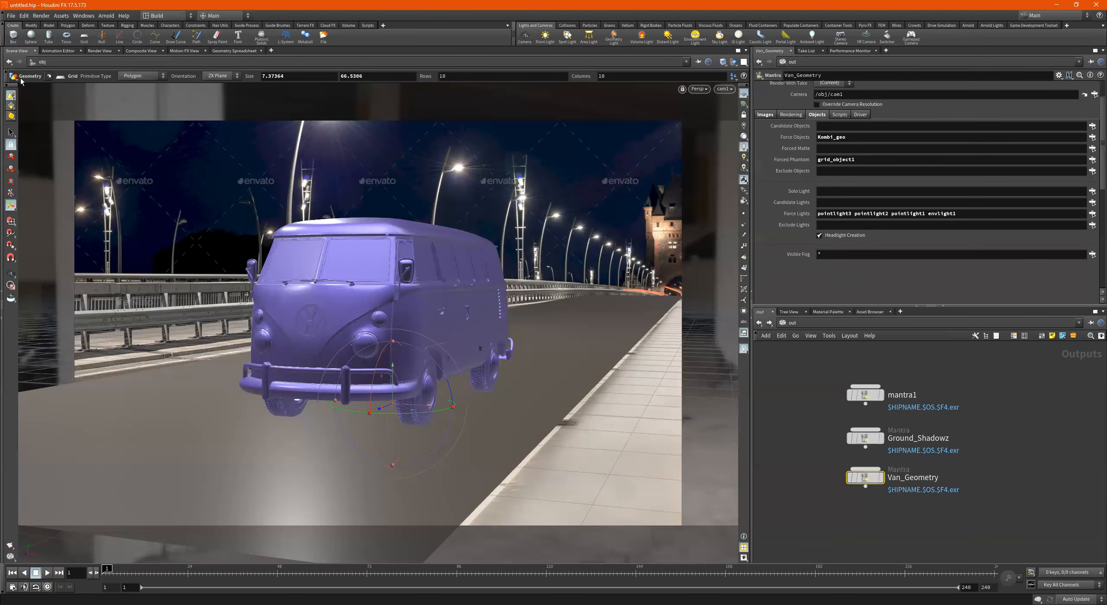
Render /out/Van_Geometry in the render view and display its color plane C.
left_click(97, 51)
left_click(65, 76)
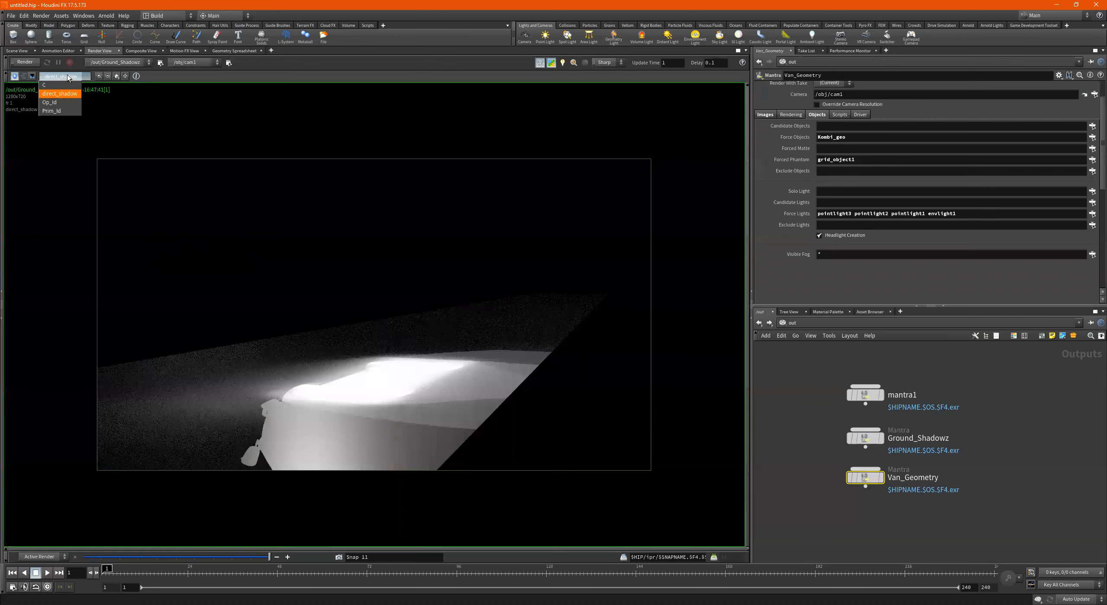
left_click(104, 63)
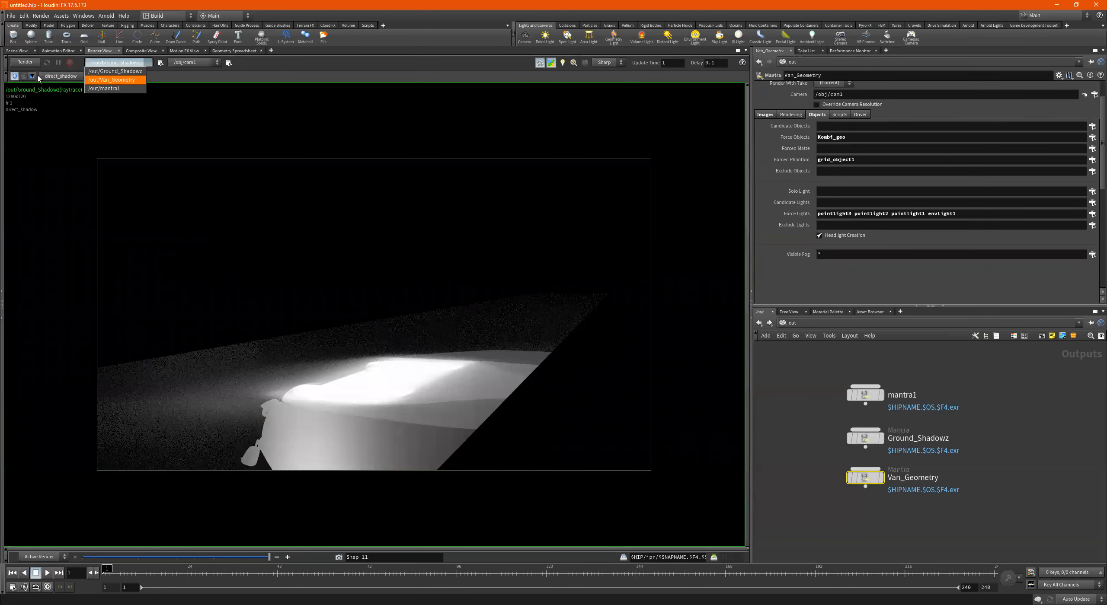
key("Return")
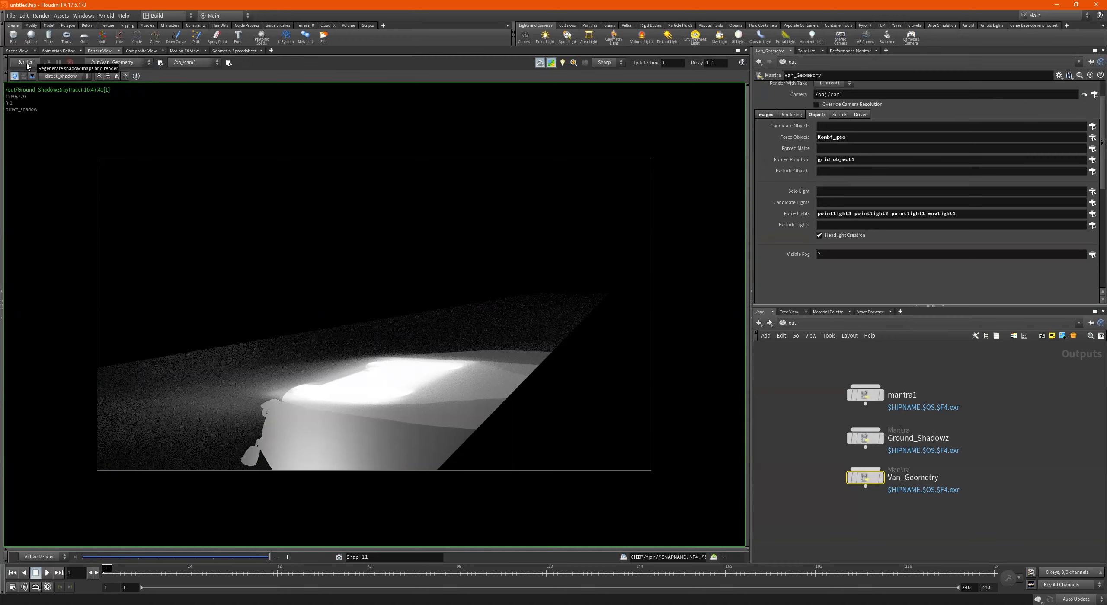
left_click(26, 64)
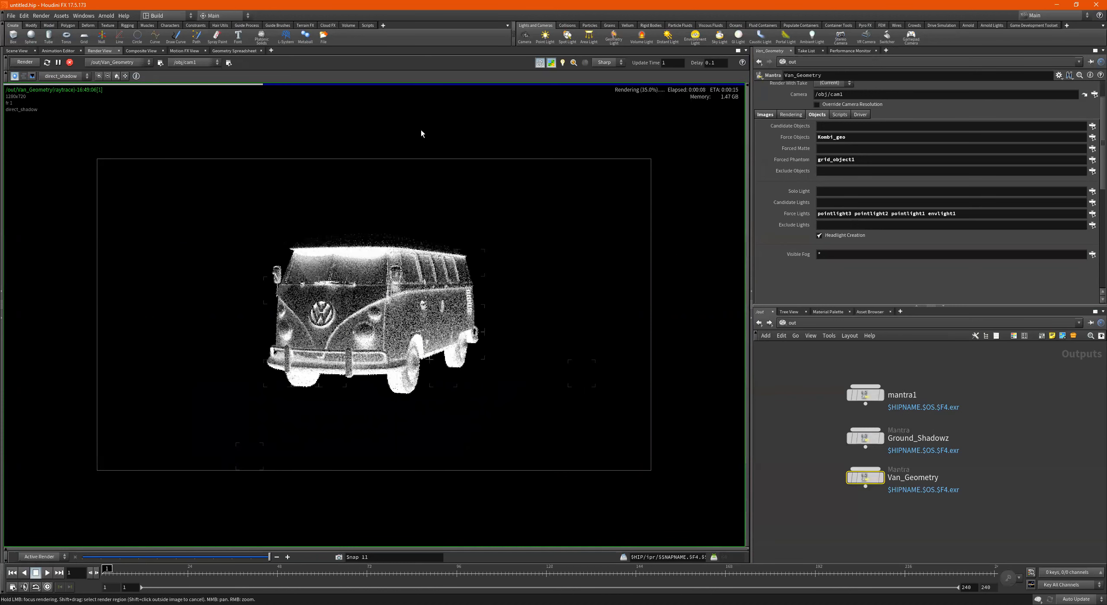
left_click(56, 77)
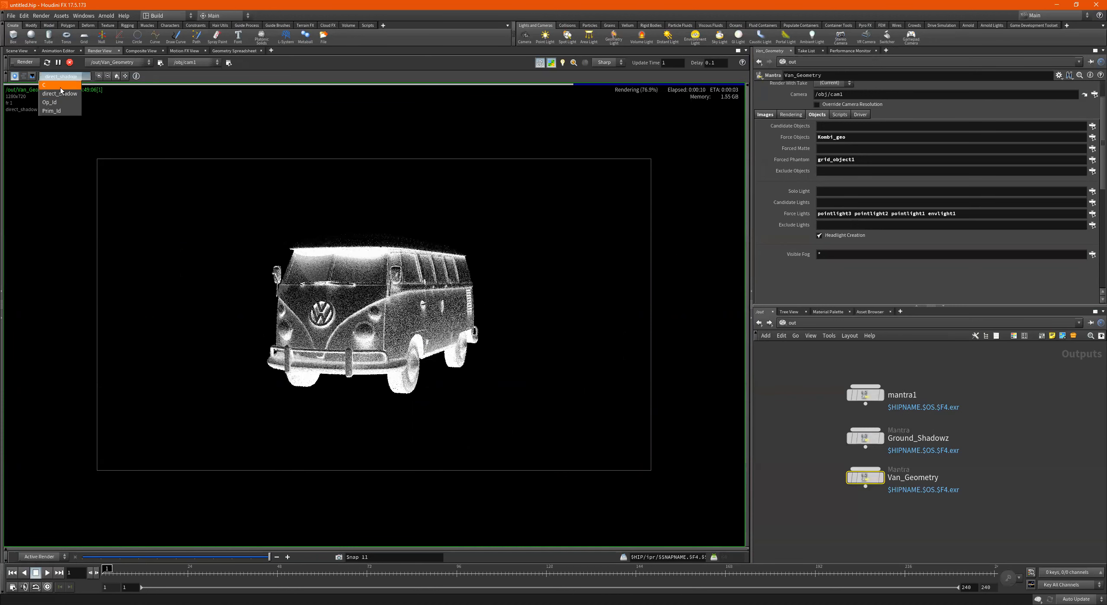
key("Return")
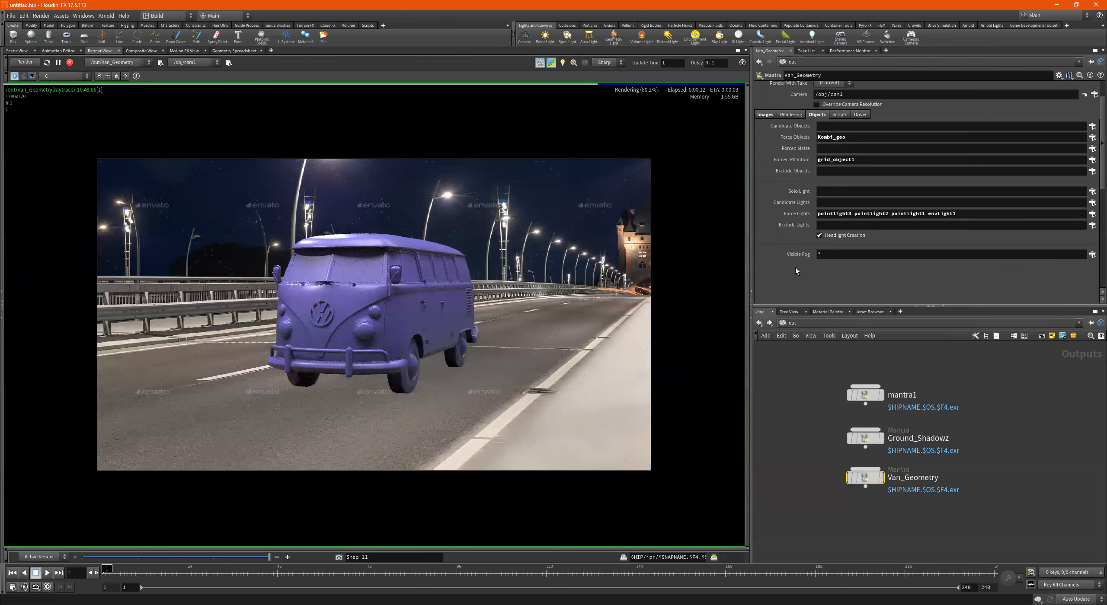
Disable cam1's background image in the obj network, check the updated render, stop it and return to the scene view.
left_click(759, 323)
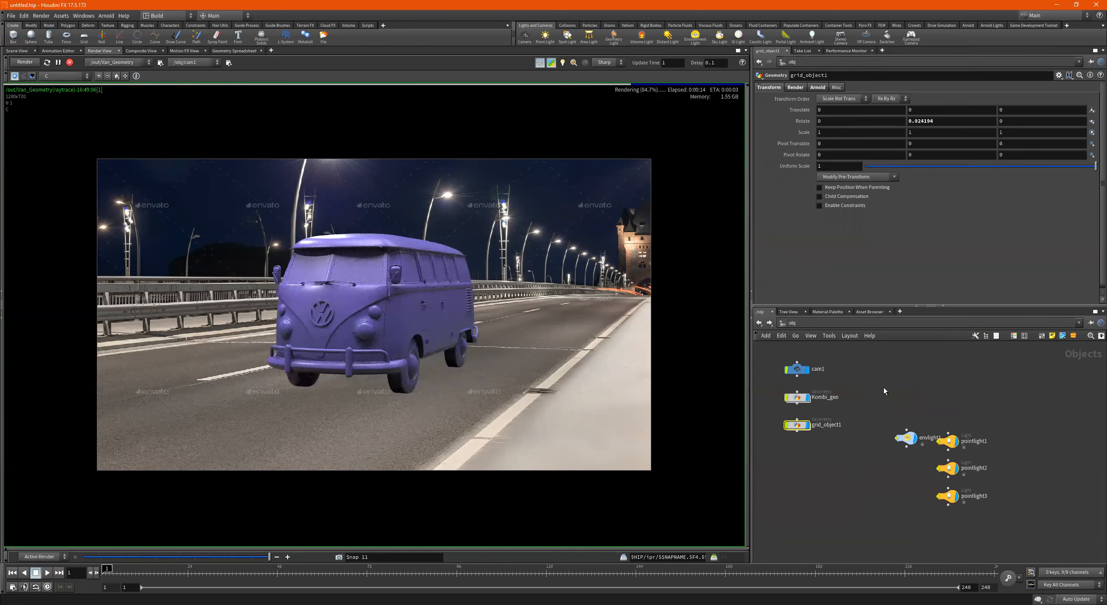
middle_click_drag(856, 385, 912, 402)
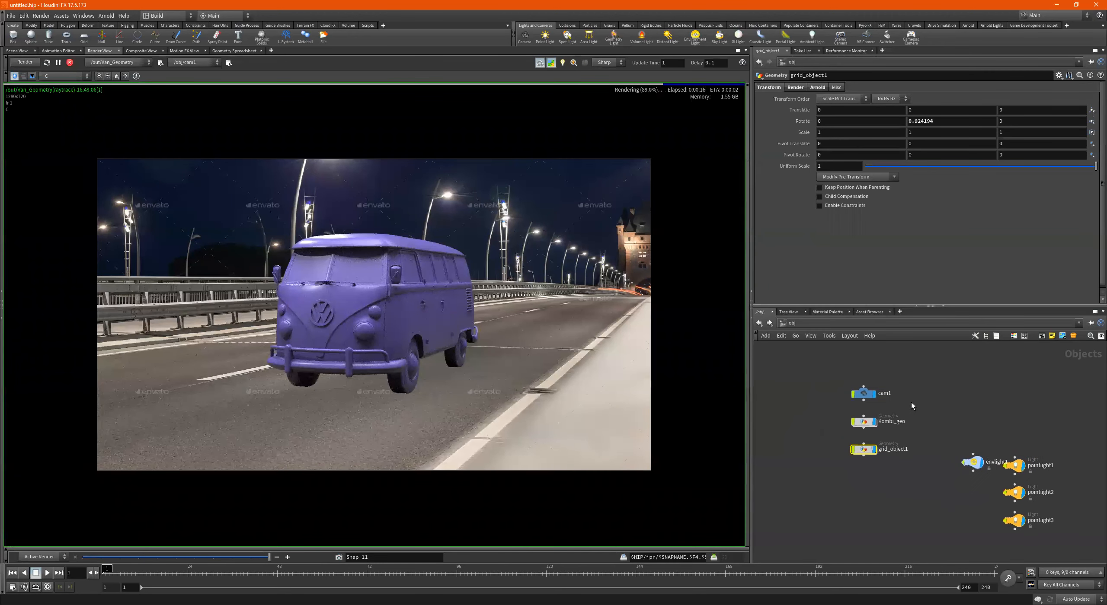
left_click(863, 393)
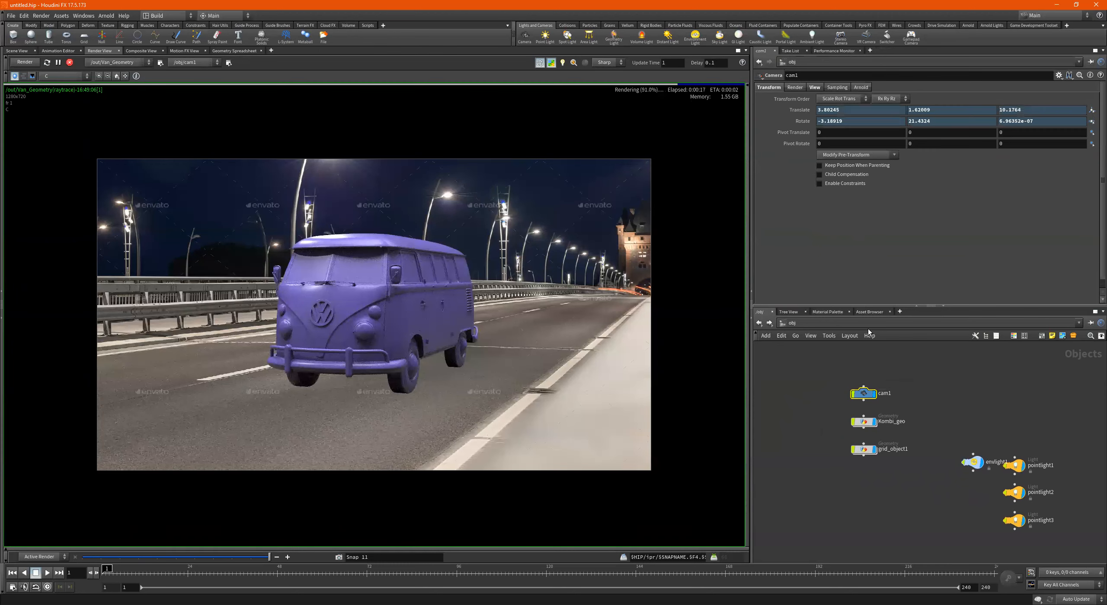
left_click(814, 88)
left_click(819, 208)
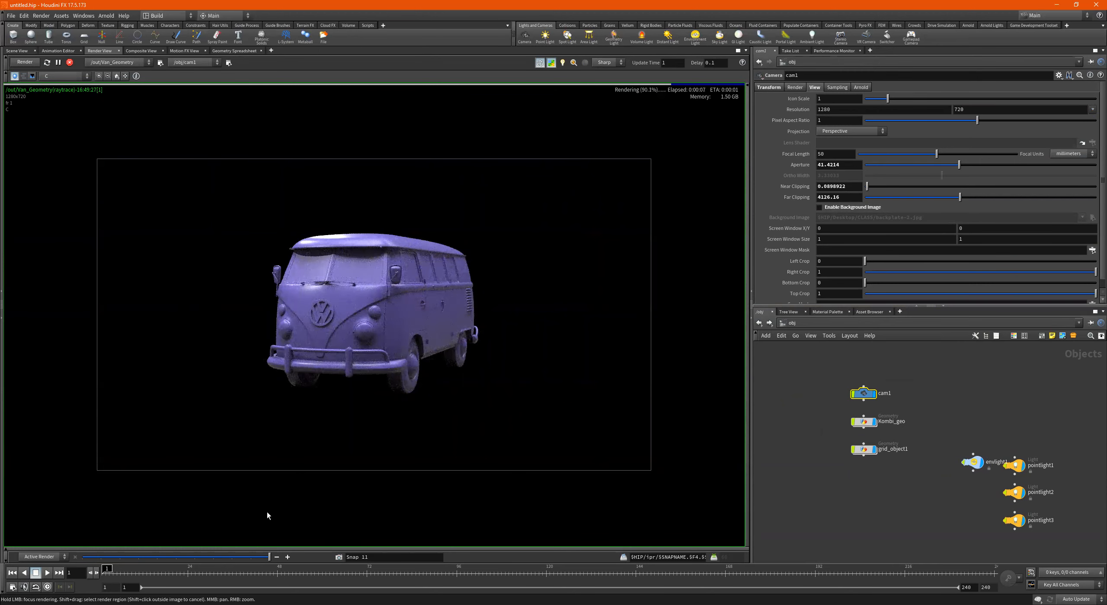
mouse_move(259, 558)
left_mouse_down()
mouse_move(214, 561)
mouse_move(279, 558)
left_mouse_up()
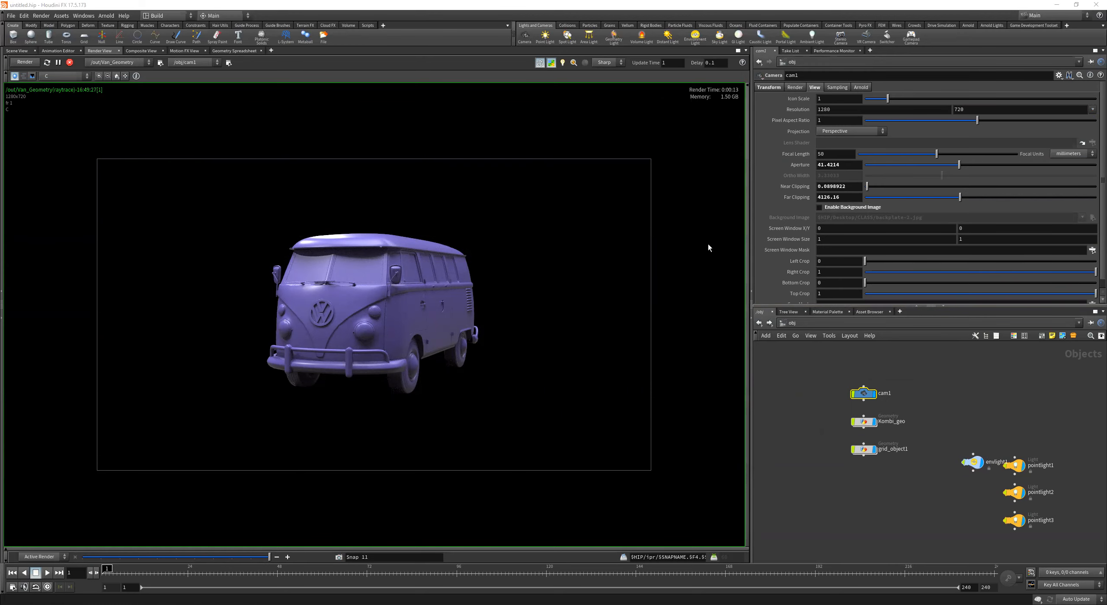
left_click(70, 63)
left_click(17, 50)
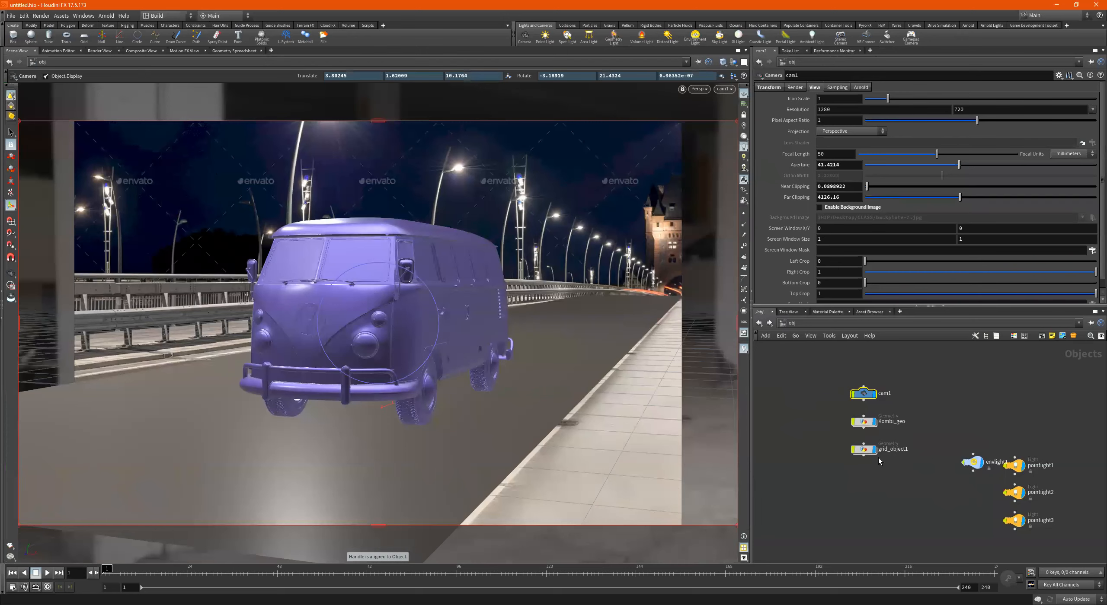
Remove the direct_shadow extra image plane from the Van_Geometry node in the out network.
left_click(835, 324)
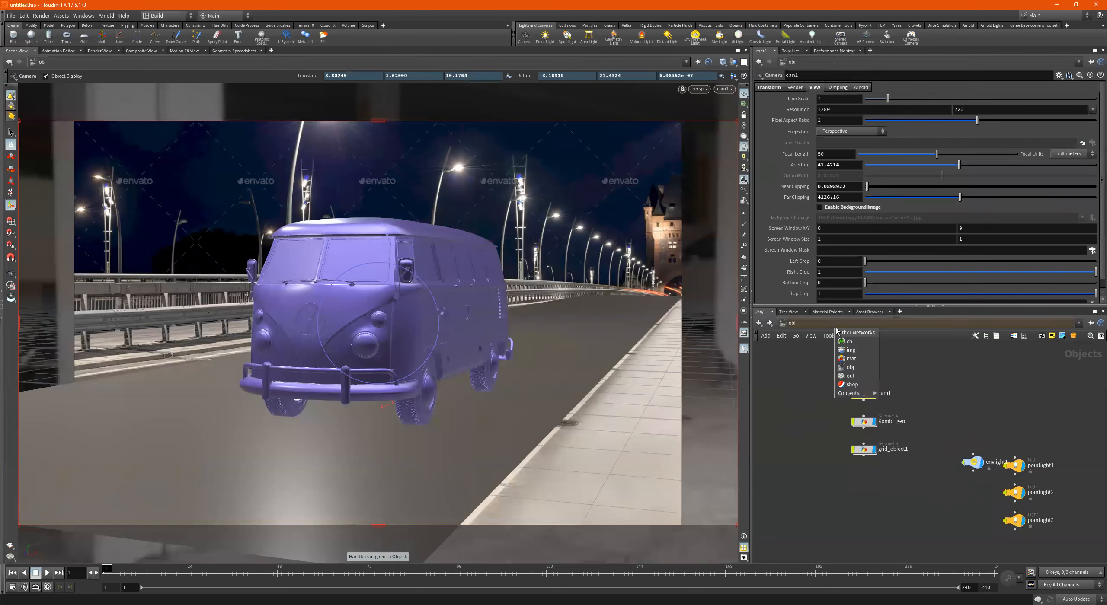
left_click(851, 376)
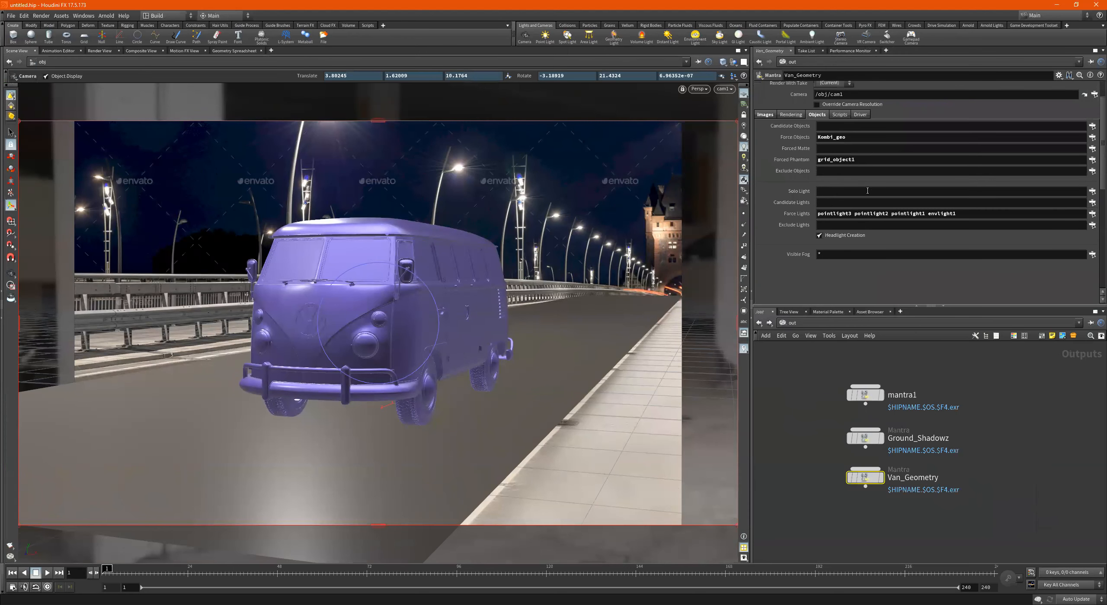
left_click(791, 114)
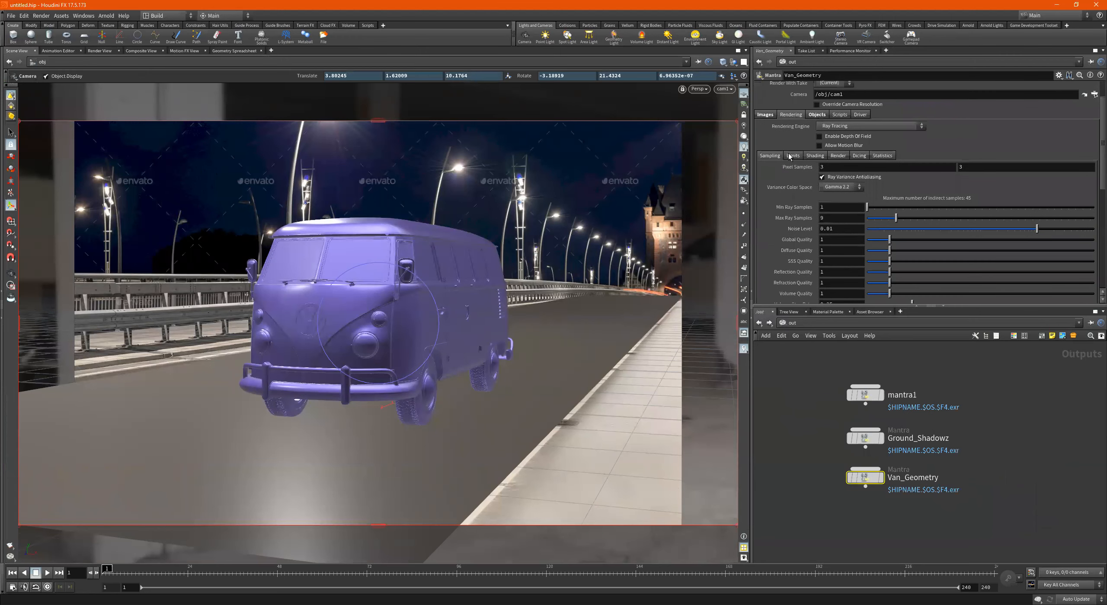
left_click(764, 115)
scroll(814, 253, "down", 5)
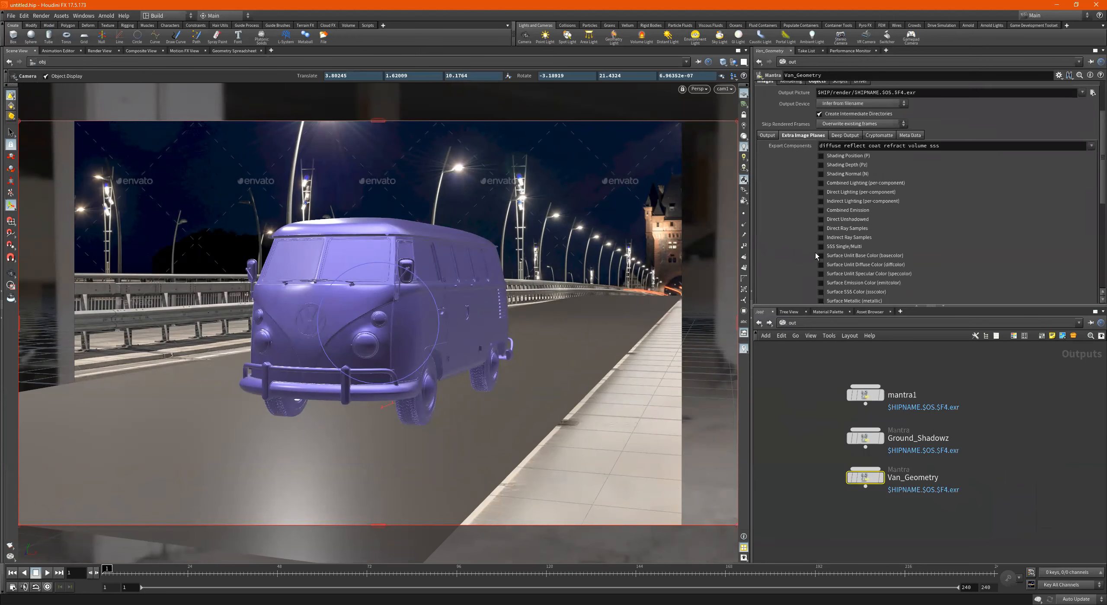
scroll(871, 226, "down", 2)
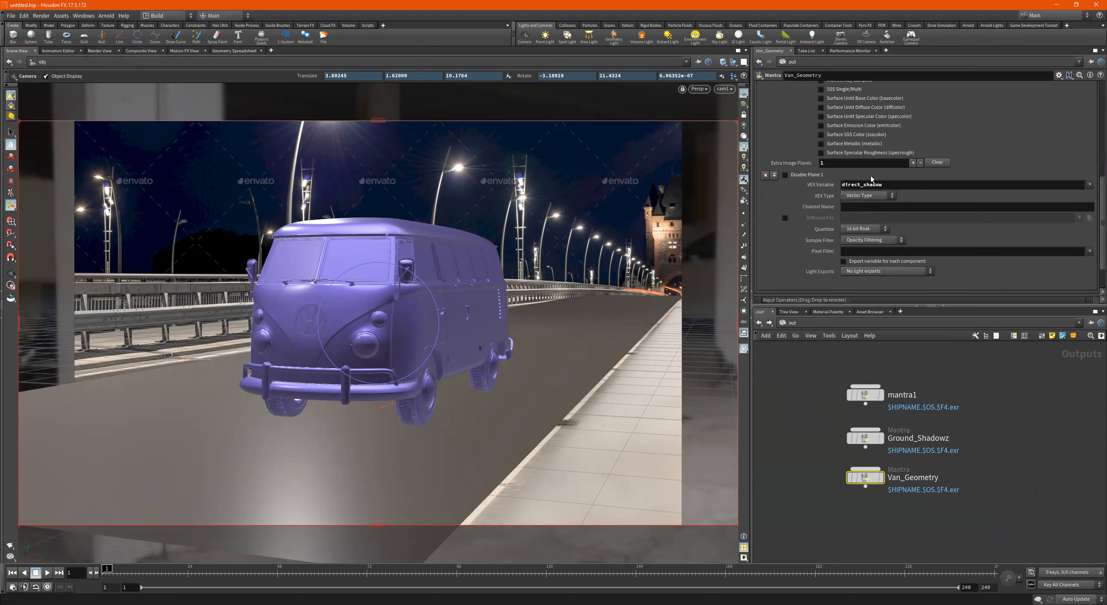
left_click(765, 175)
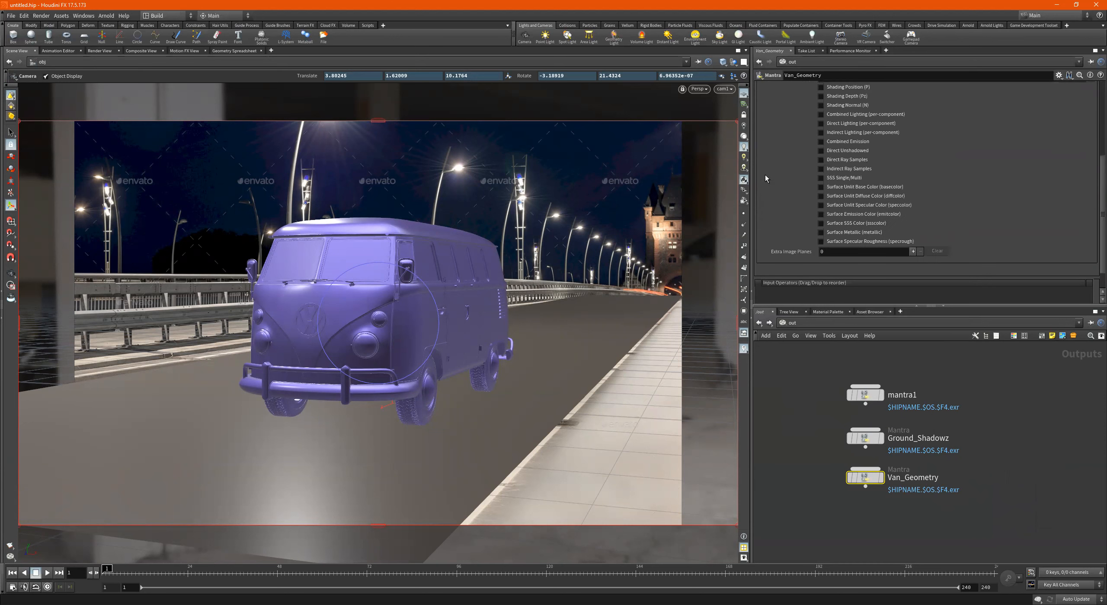
Add an extra image plane to Van_Geometry using the Direct Lighting (Per-Component) variable (direct_comp).
left_click(912, 251)
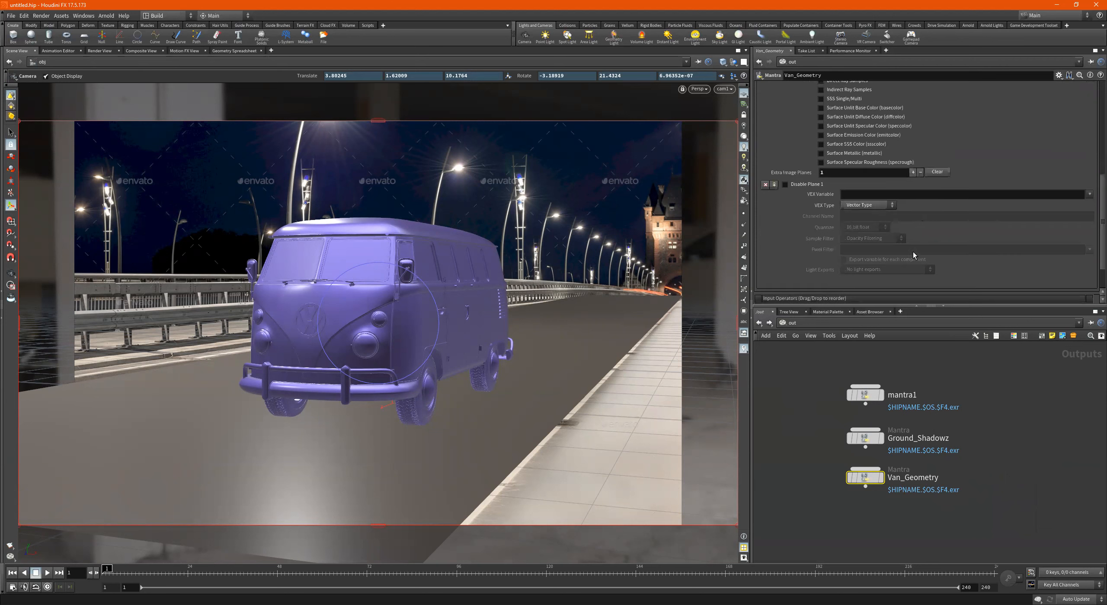
left_click(1089, 194)
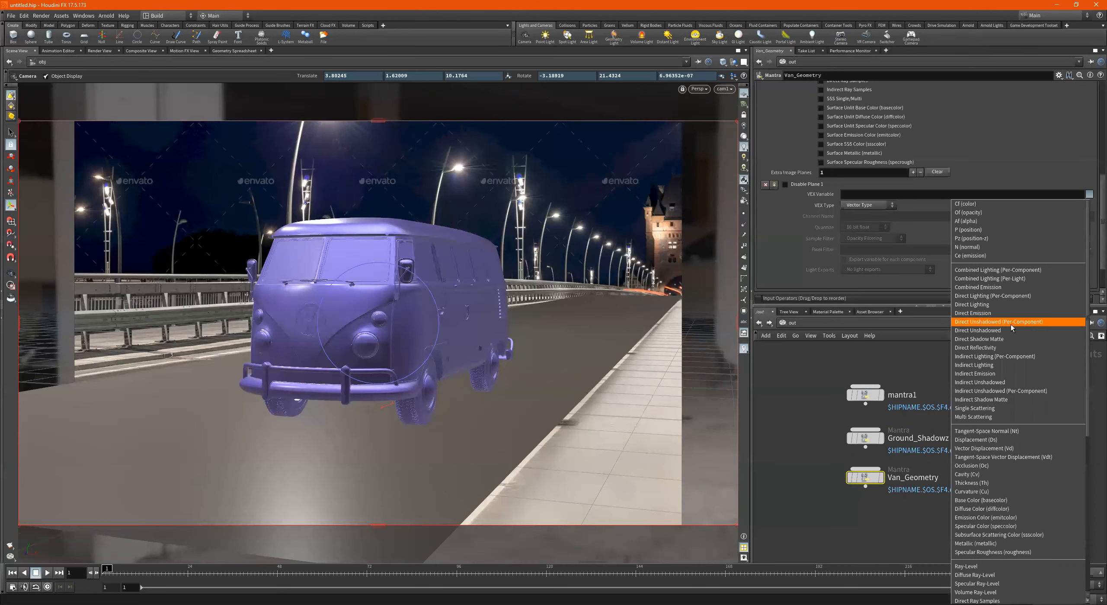
left_click(1012, 297)
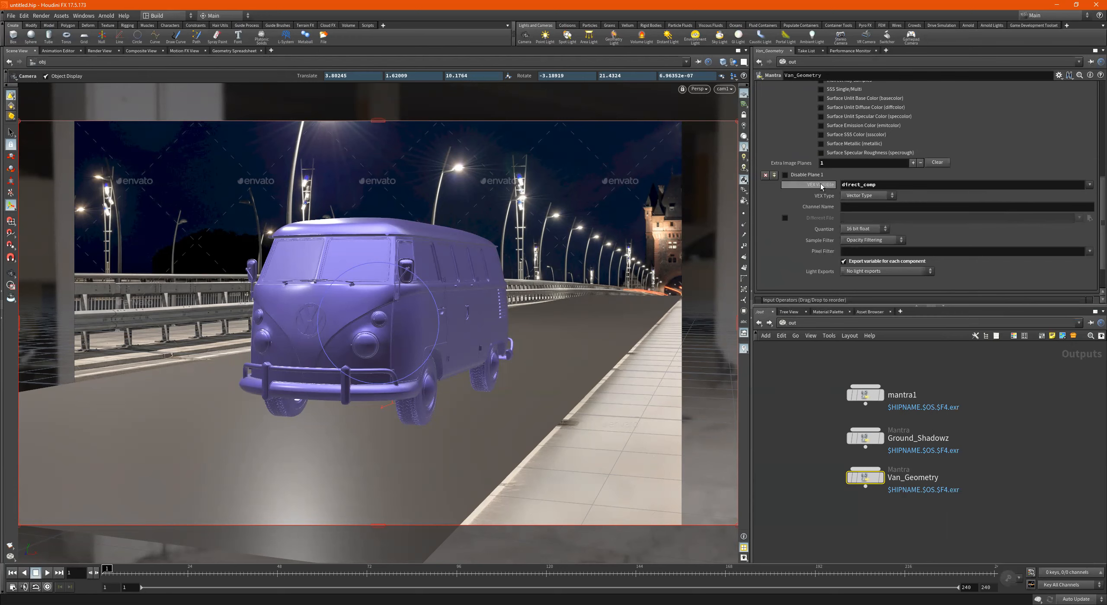
Insert another extra image plane before direct_comp using the Direct Reflectivity variable (direct_reflectivity).
left_click(774, 175)
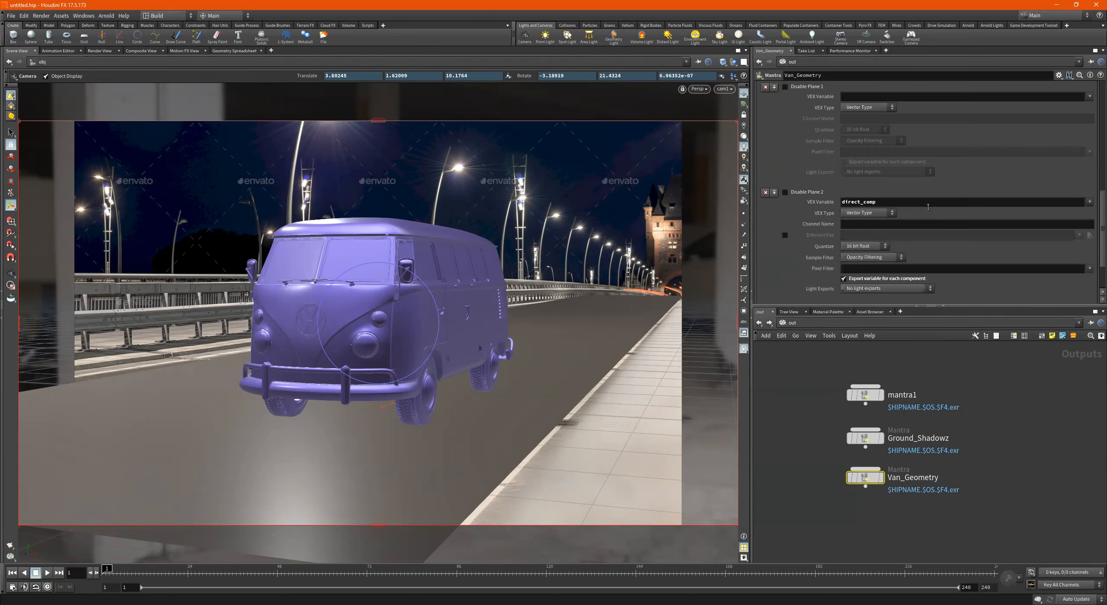
scroll(920, 163, "down", 1)
left_click(1089, 152)
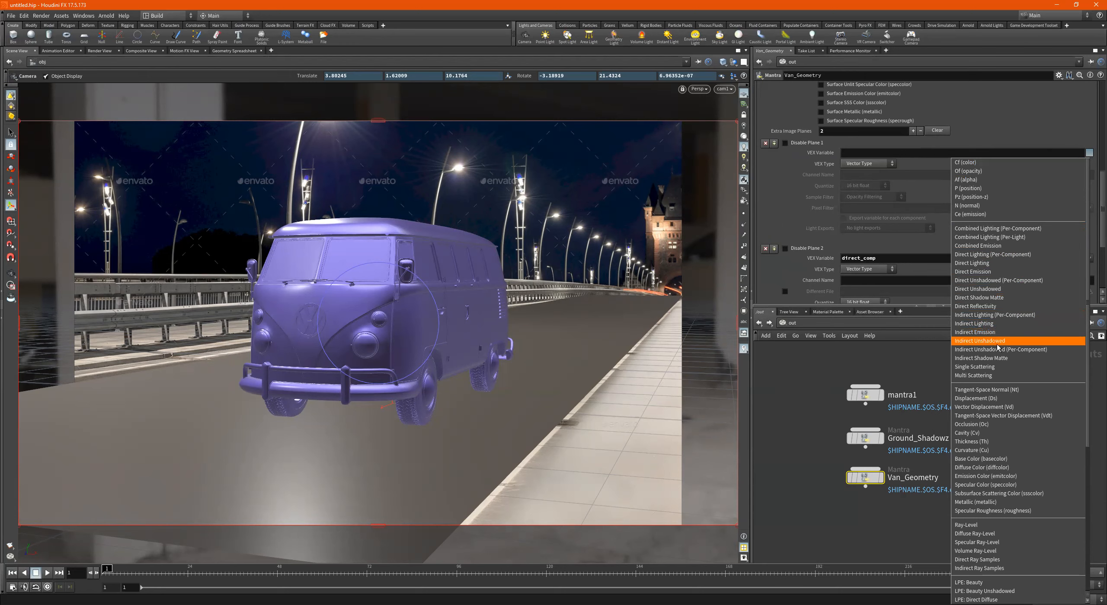
left_click(988, 306)
scroll(953, 169, "up", 6)
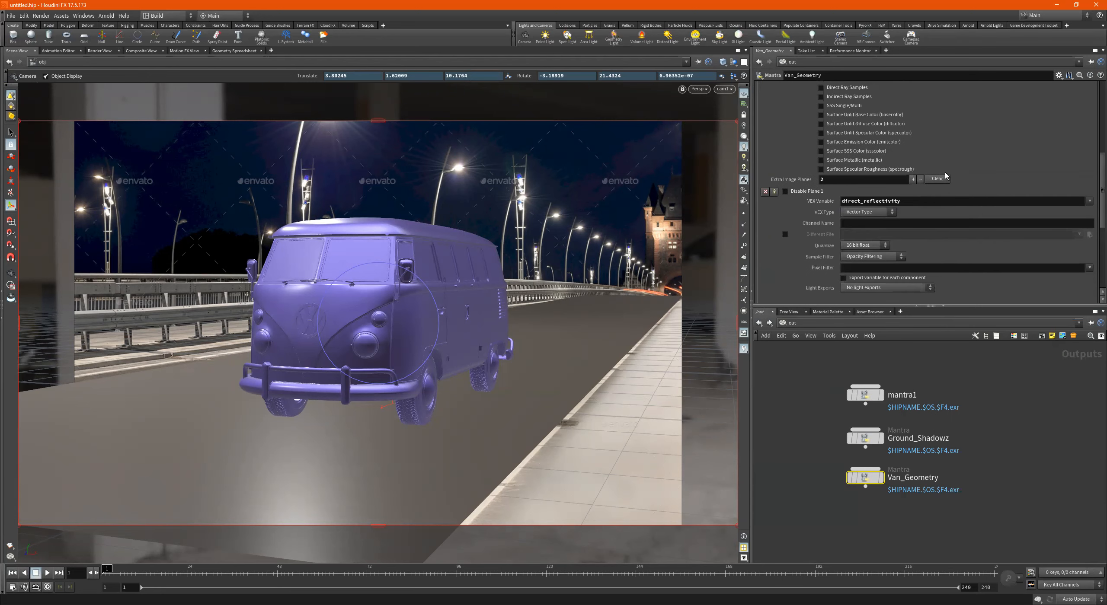
scroll(954, 171, "up", 5)
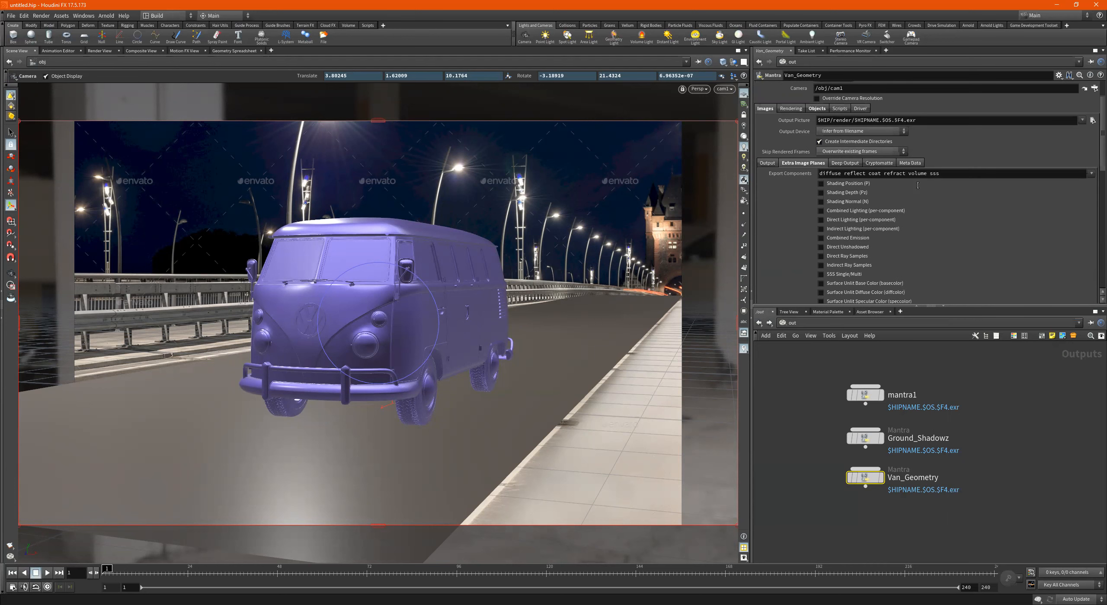
Review the Van_Geometry node's main output settings, and browse the stored snapshots in the render view.
left_click(766, 207)
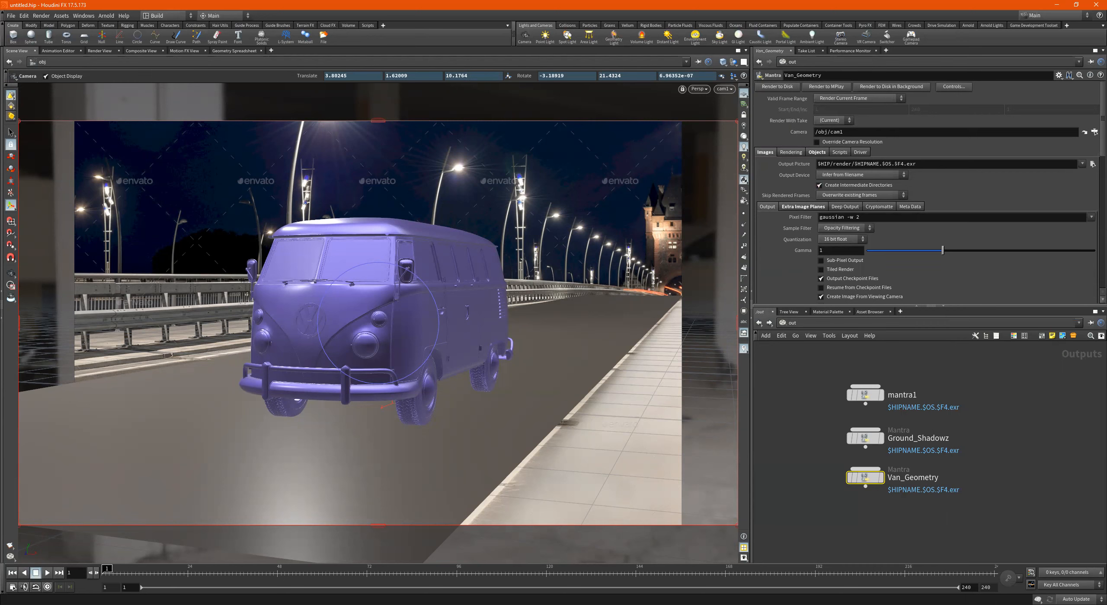
mouse_move(872, 479)
left_click(106, 51)
mouse_move(269, 558)
left_mouse_down()
mouse_move(235, 556)
mouse_move(288, 556)
left_mouse_up()
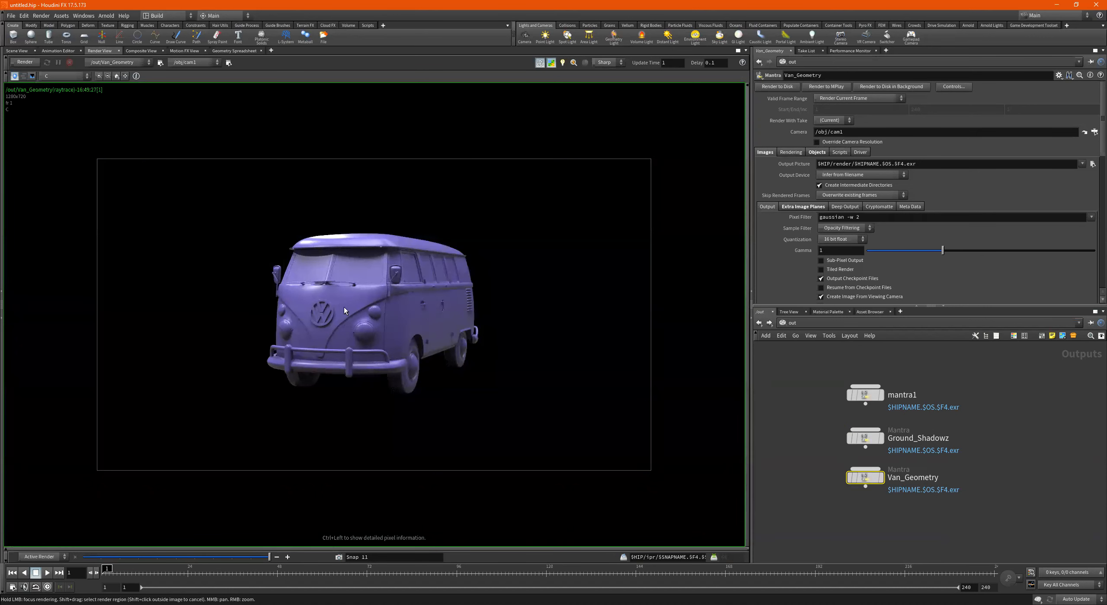
left_click(256, 557)
left_click(256, 557)
left_click(256, 557)
left_click(256, 557)
Place the Van_Geometry node beside Ground_Shadowz and add a Merge node below them in the out network.
left_click_drag(866, 480, 989, 445)
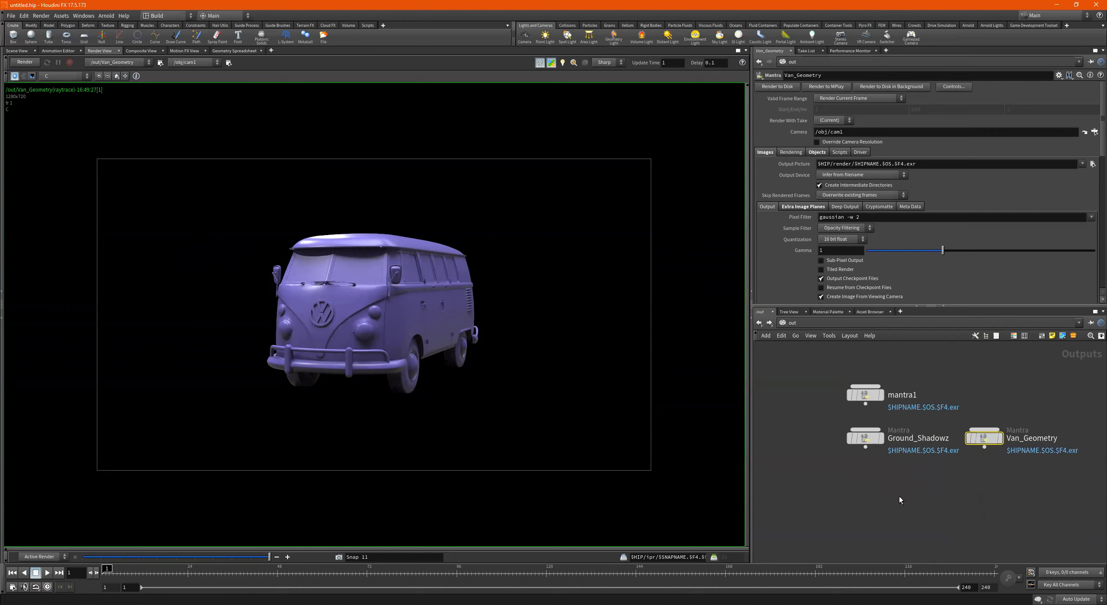
key("Tab")
type("merge")
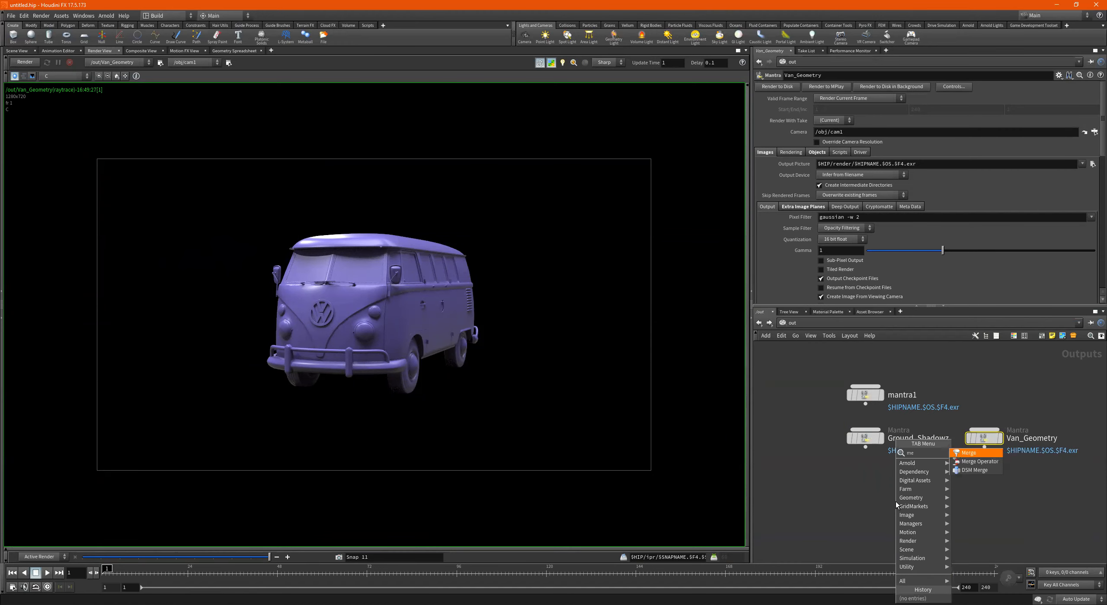
key("Return")
left_click(896, 502)
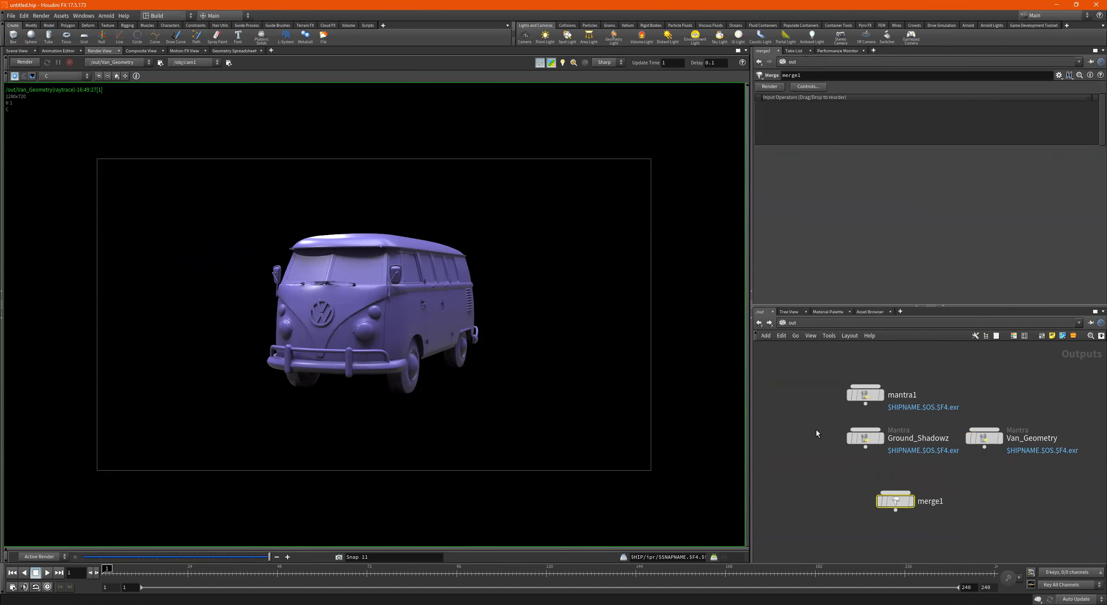
Move the Merge node beneath Ground_Shadowz and connect both Ground_Shadowz and Van_Geometry into its input.
left_click(865, 437)
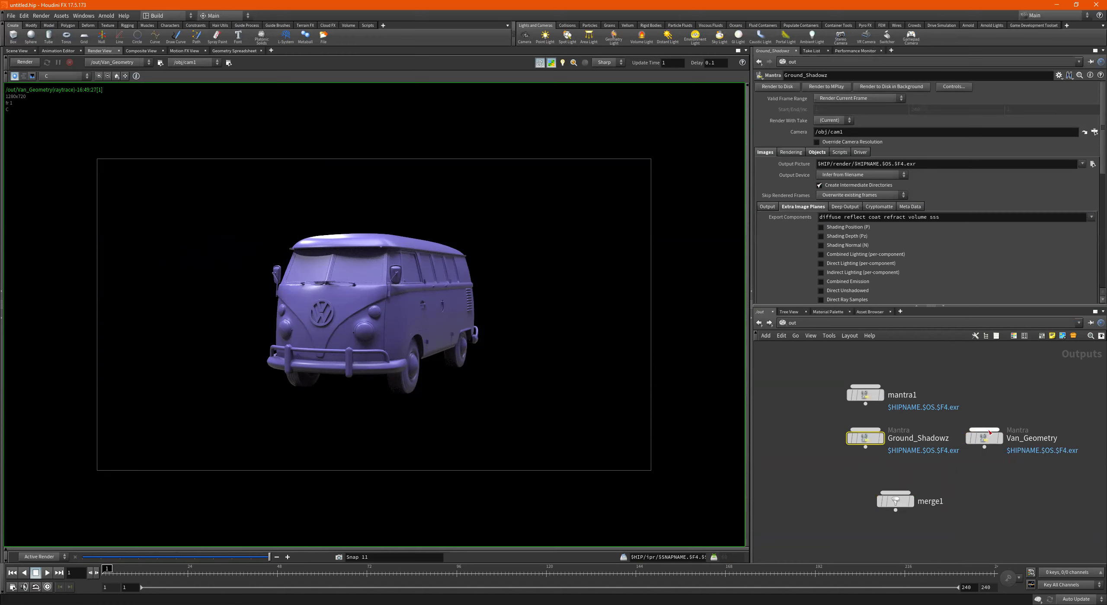
left_click_drag(901, 502, 877, 504)
left_click_drag(1063, 422, 841, 455)
left_click(865, 447)
left_click(871, 494)
Open the render controls of the merge1 node and set the dependency rendering order to Node by Node.
left_click(872, 502)
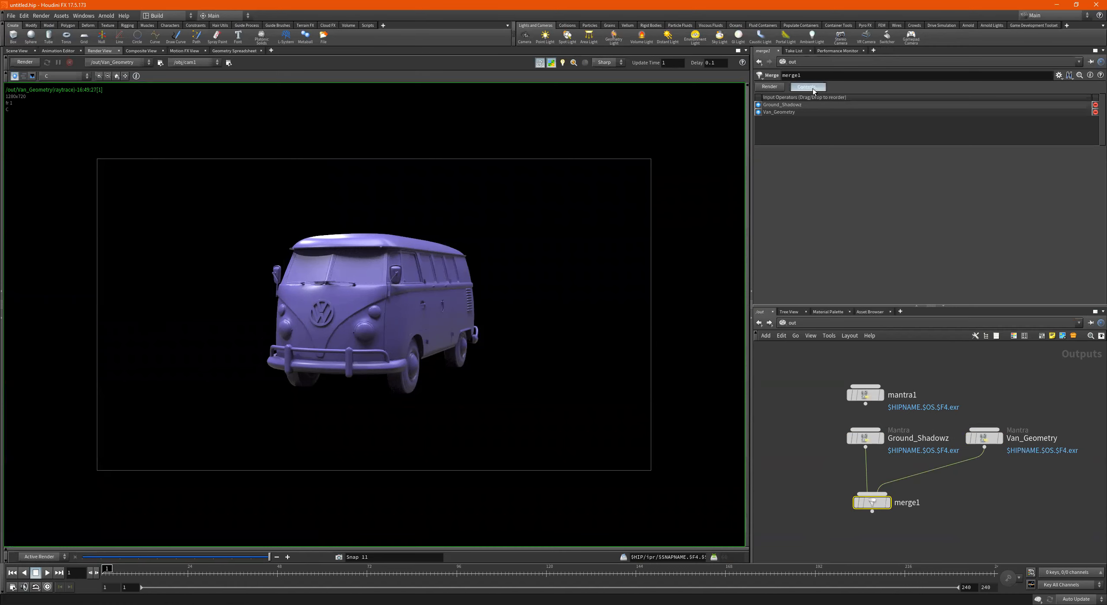
left_click(813, 88)
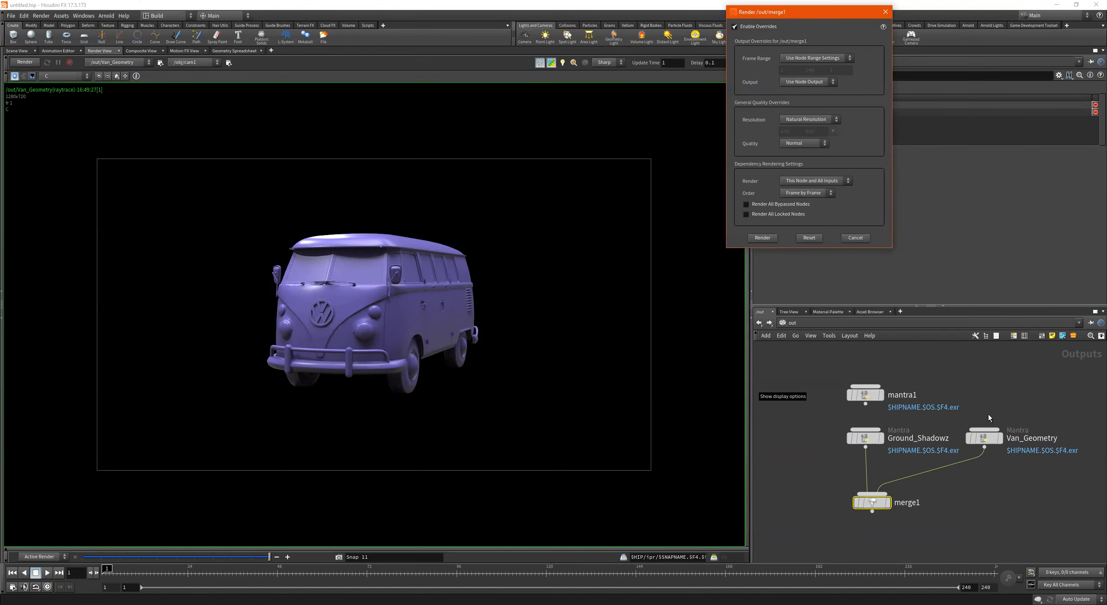
left_click(809, 211)
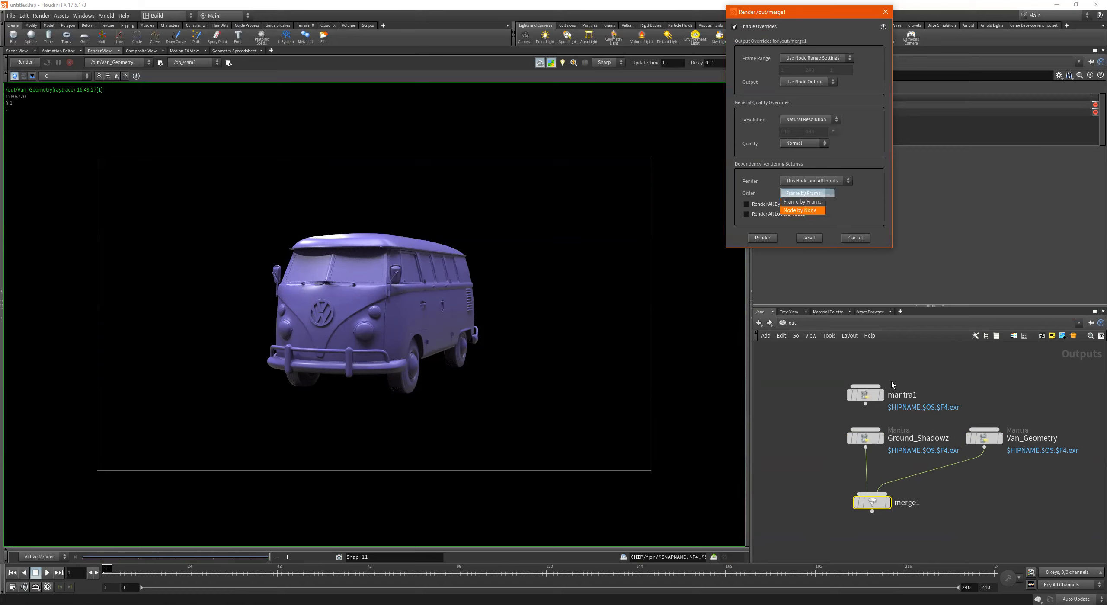